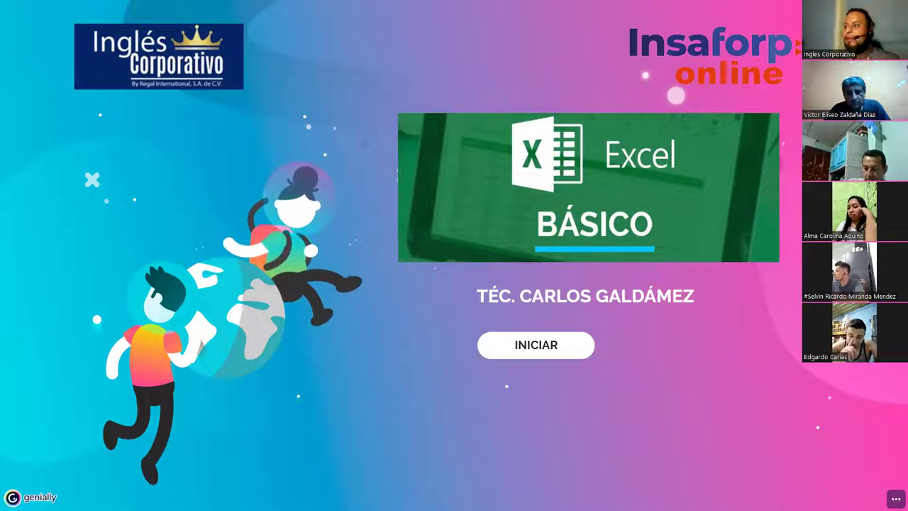
- Start the Genially presentation to reach the '14. LISTA DE VALIDACION I' lesson slide
click(507, 341)
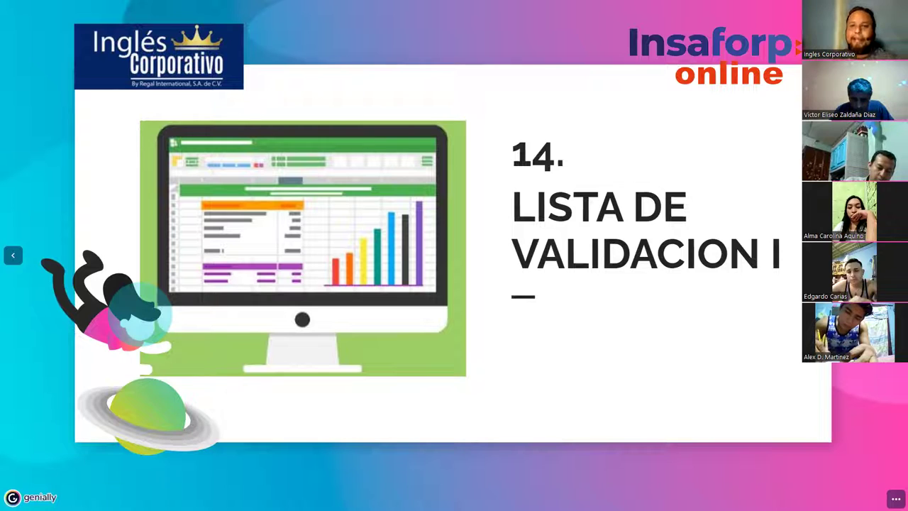
- Advance to the OBJETIVO slide about Excel's Data Validation tool
mouse_move(764, 4)
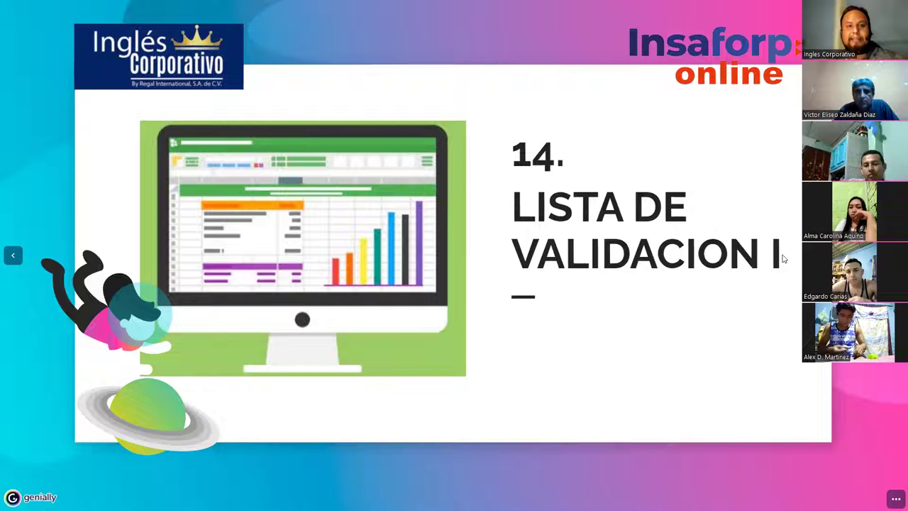
key(Right)
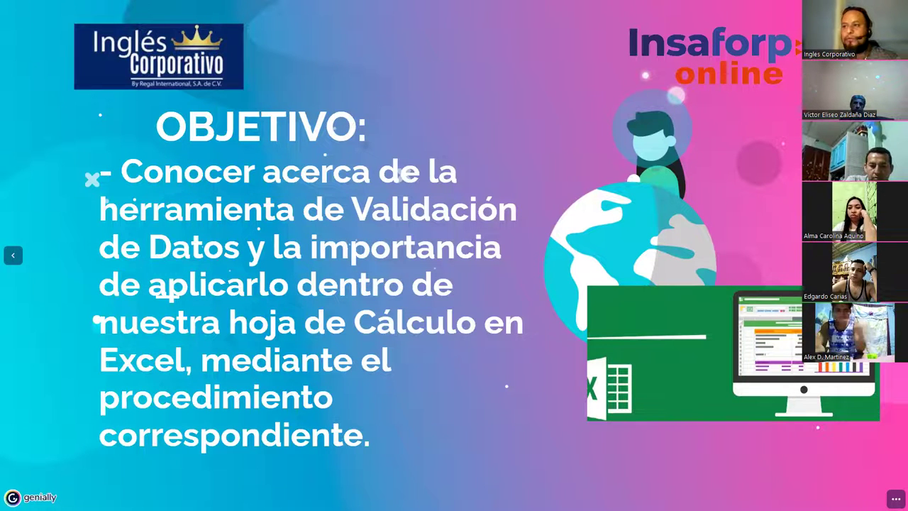
key(Right)
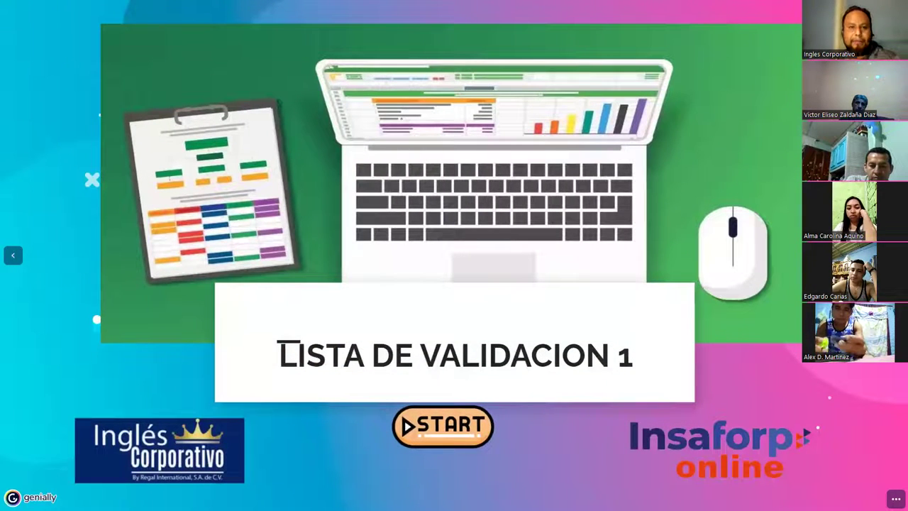
key(Right)
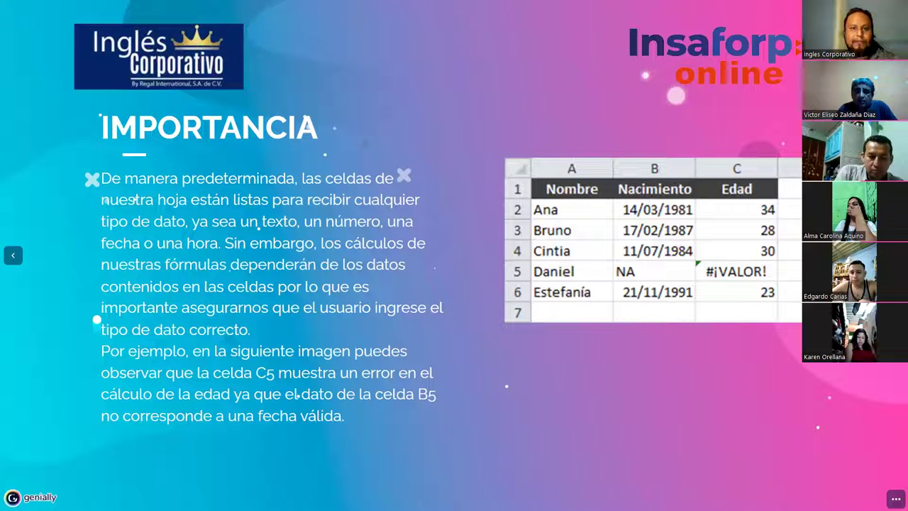
- Outline in red the Nacimiento and Edad columns, cell B5 (NA), Ana, 34 and #¡VALOR!
drag(610, 178, 699, 313)
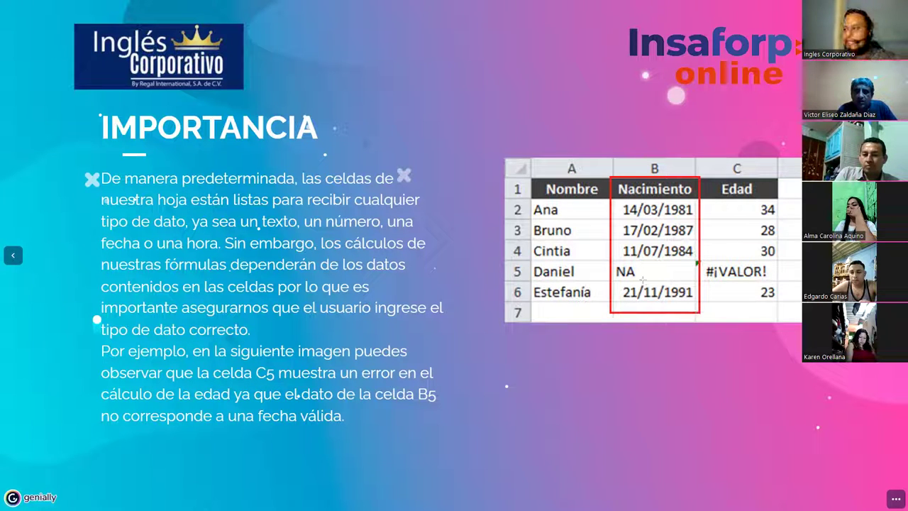
drag(613, 259, 695, 282)
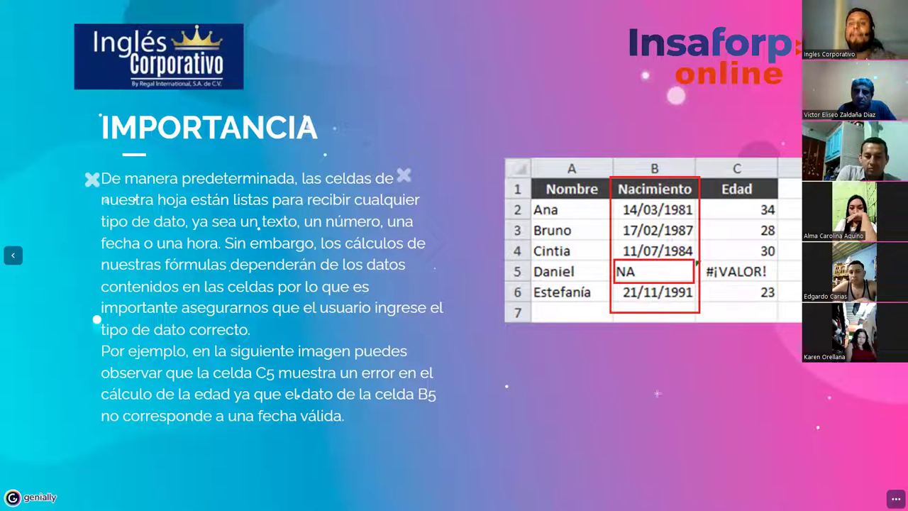
drag(703, 178, 780, 312)
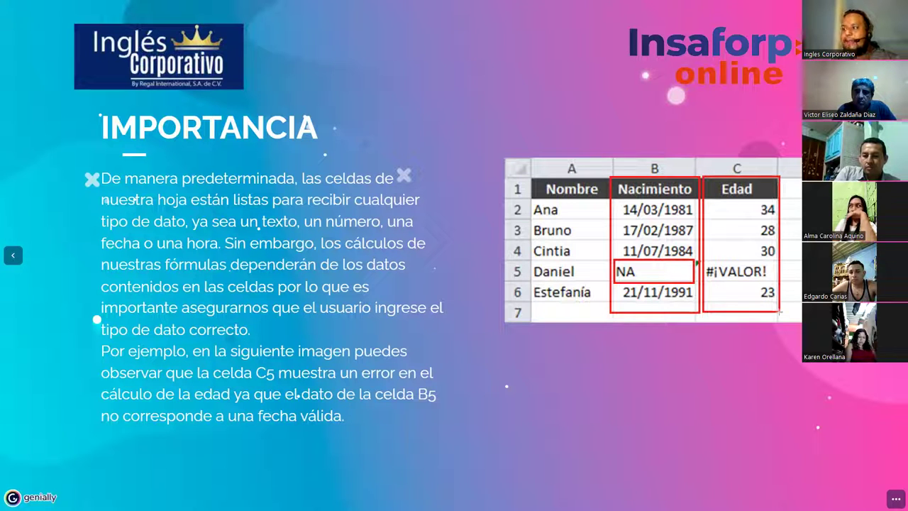
drag(752, 206, 683, 206)
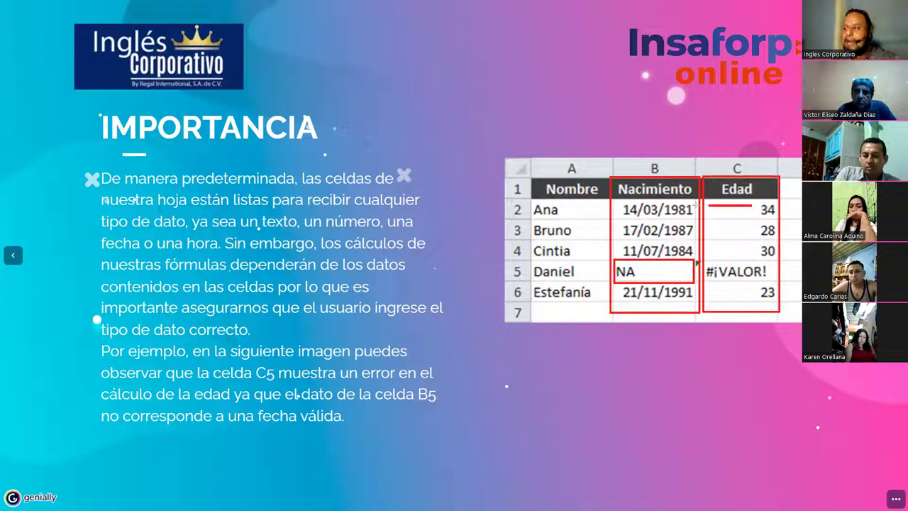
drag(756, 200, 778, 220)
drag(531, 201, 573, 218)
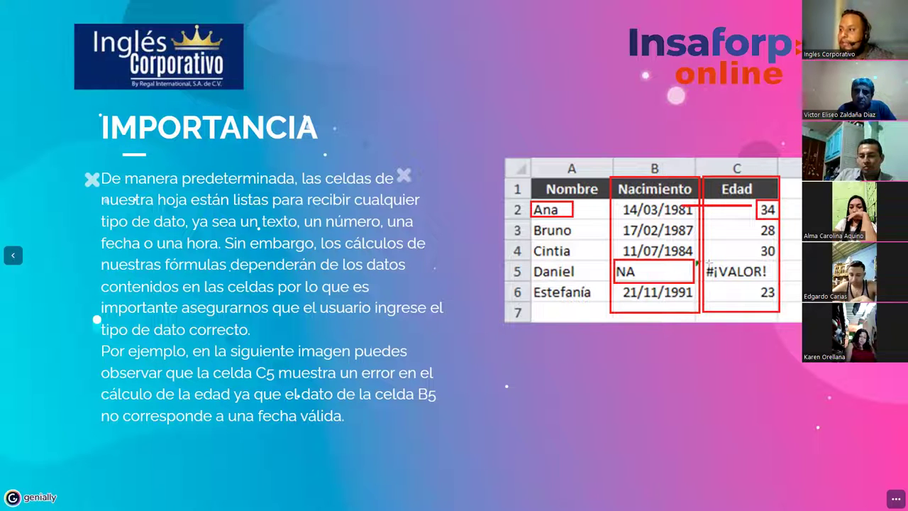
drag(702, 260, 779, 281)
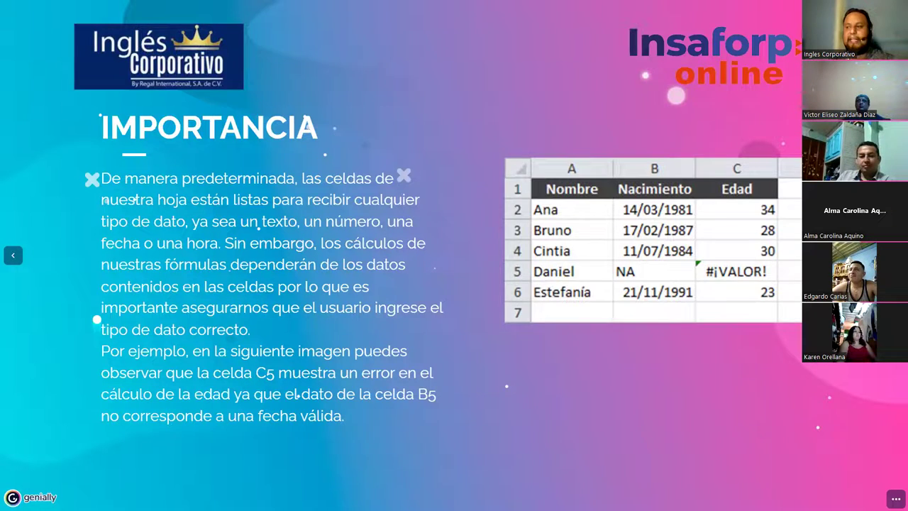
- Advance past the error-prevention slide to the Validación de datos command slide
key(Right)
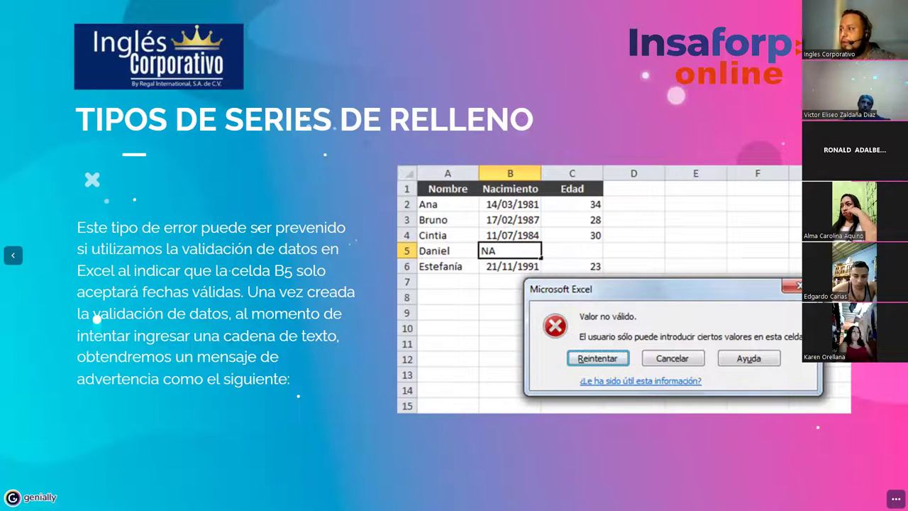
key(Right)
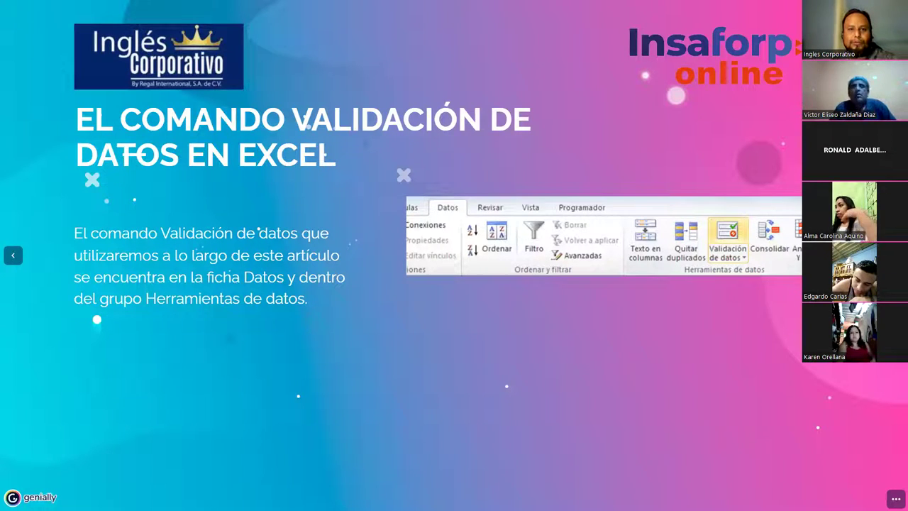
- Draw an arrow to the Validación de datos command, then move to the dialog slide
drag(447, 341, 702, 242)
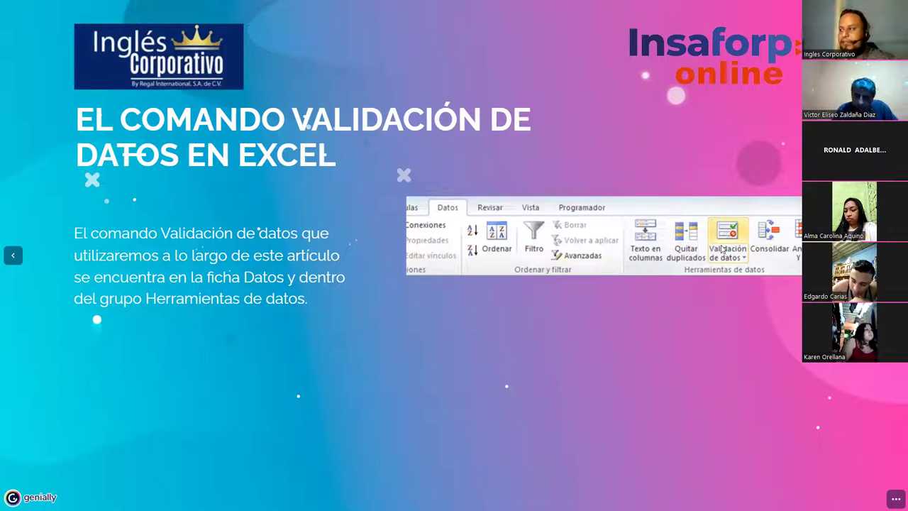
key(Right)
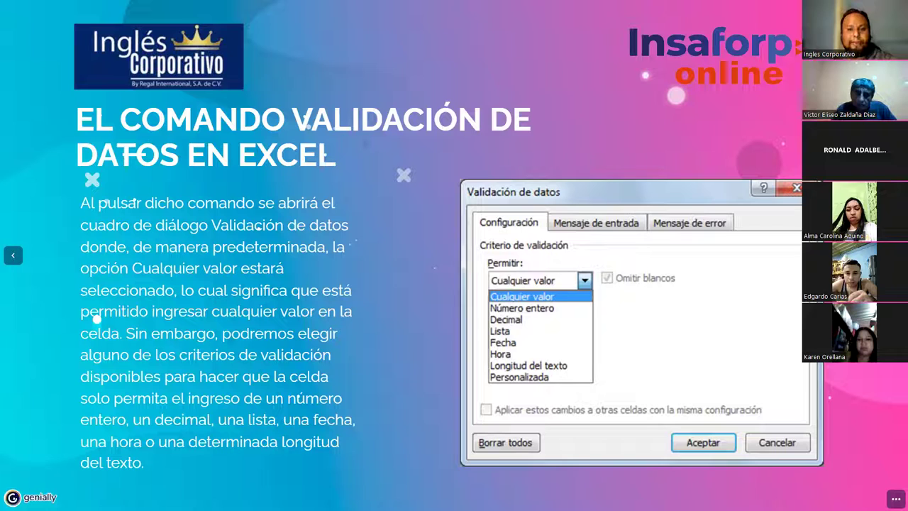
- Draw a red arrow pointing at the Número entero criterion in the dialog image
drag(721, 314, 565, 309)
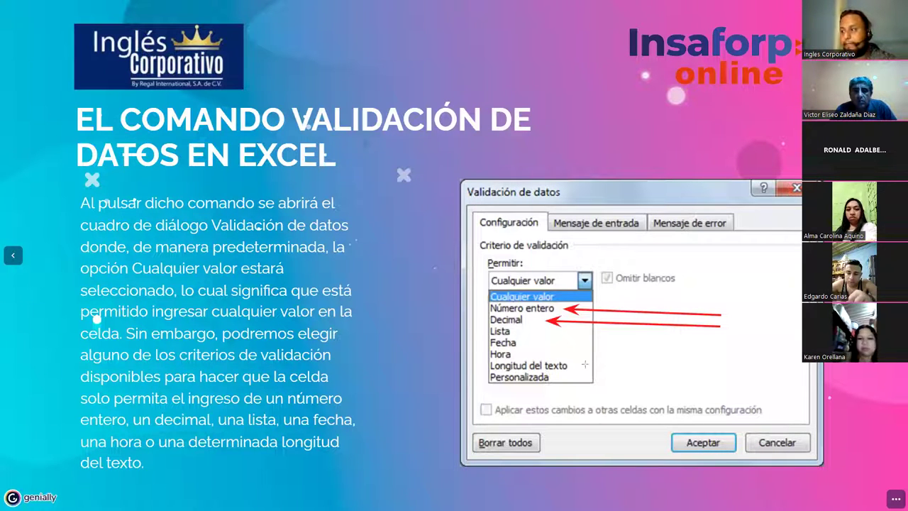
drag(334, 353, 484, 333)
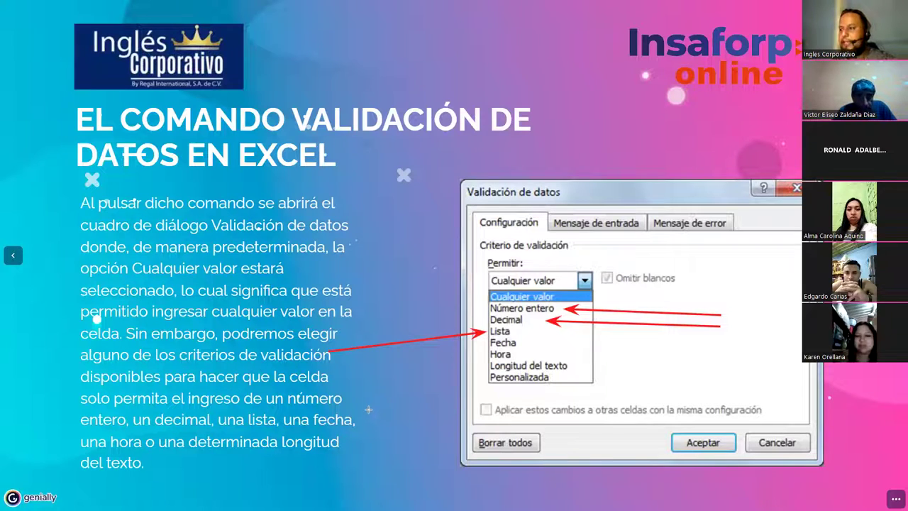
drag(347, 379, 483, 344)
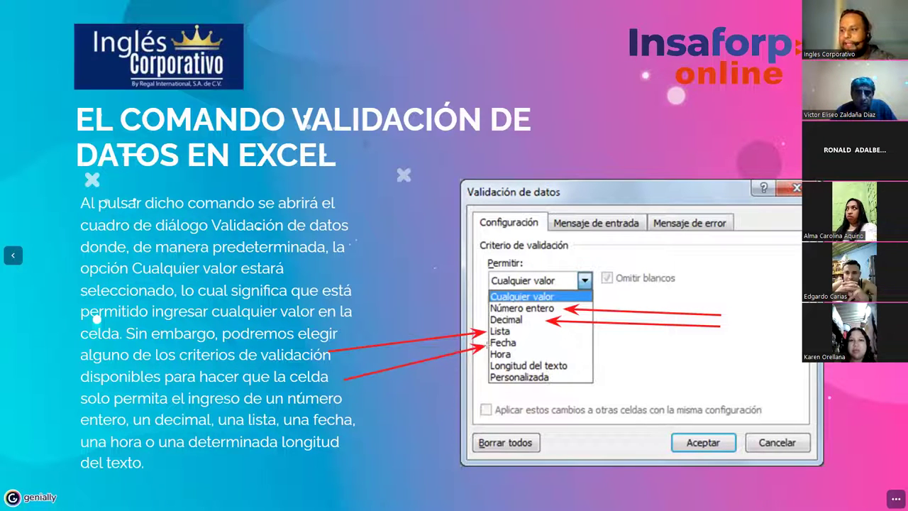
drag(747, 364, 526, 353)
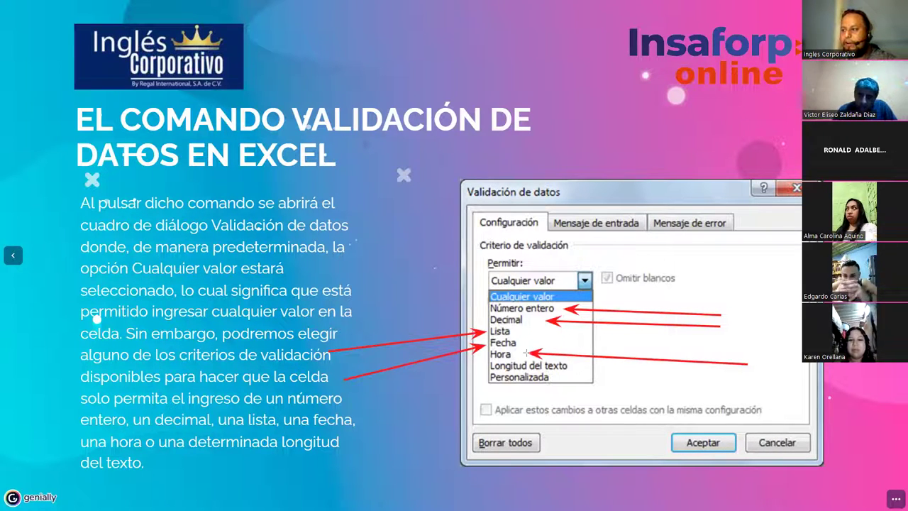
drag(360, 408, 484, 369)
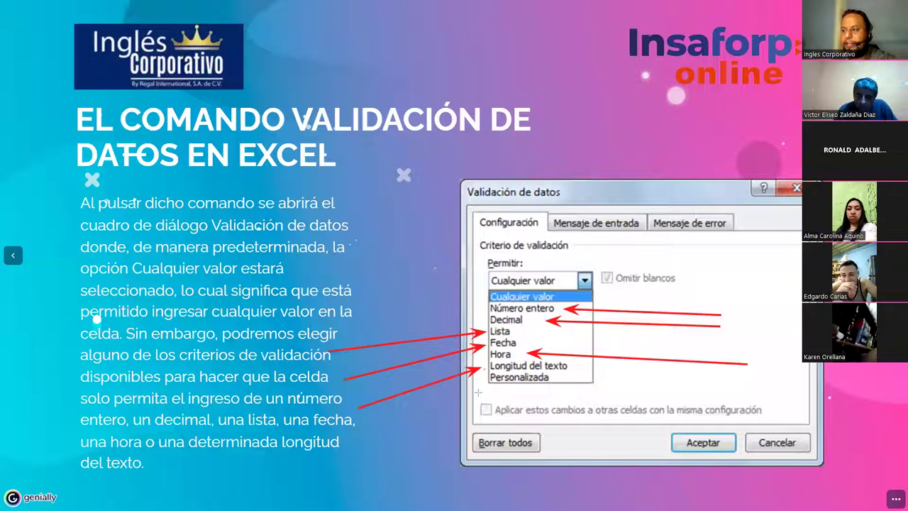
drag(388, 426, 484, 381)
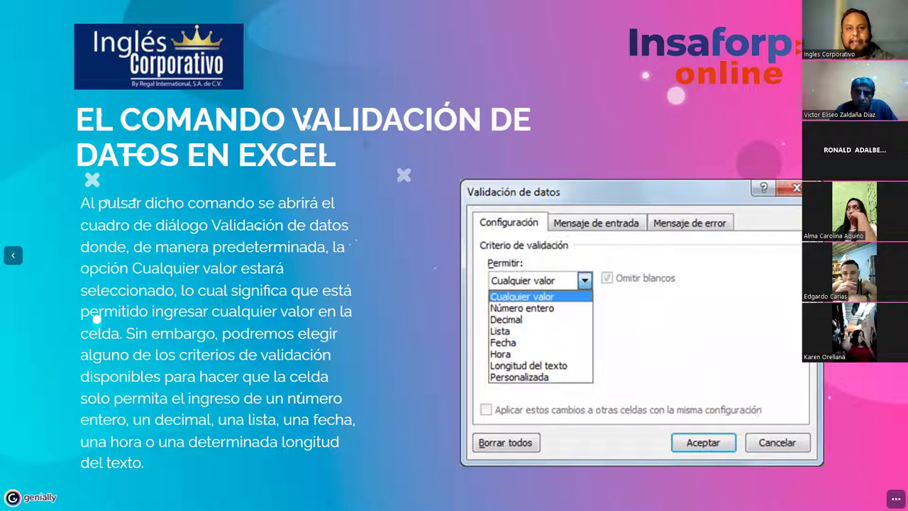
drag(486, 302, 593, 349)
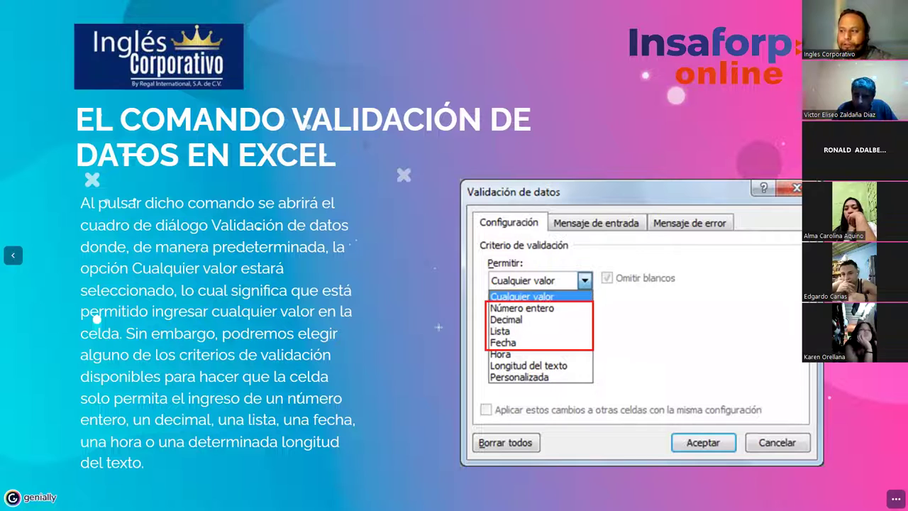
drag(414, 324, 482, 324)
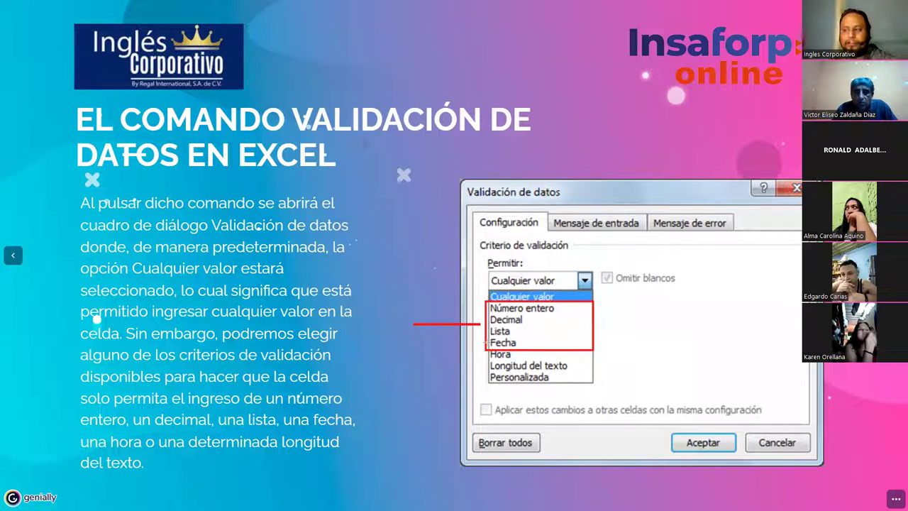
drag(690, 314, 475, 393)
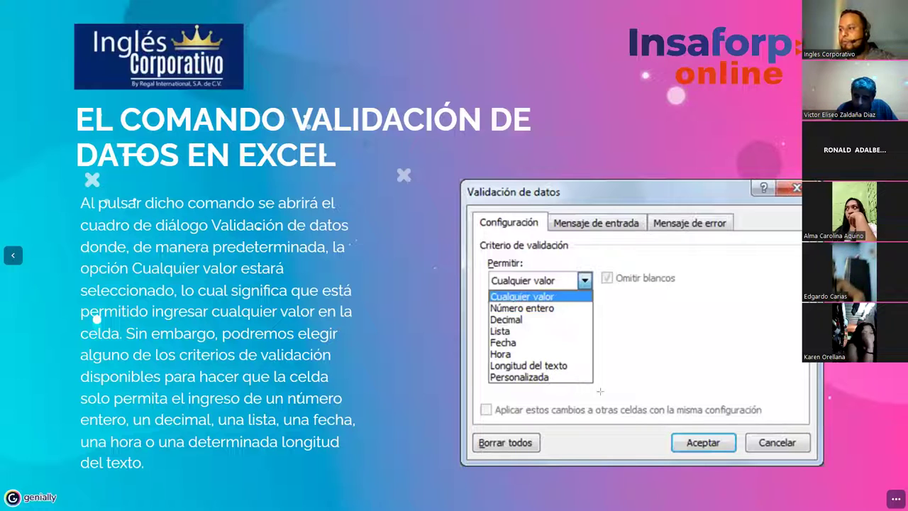
drag(362, 200, 448, 429)
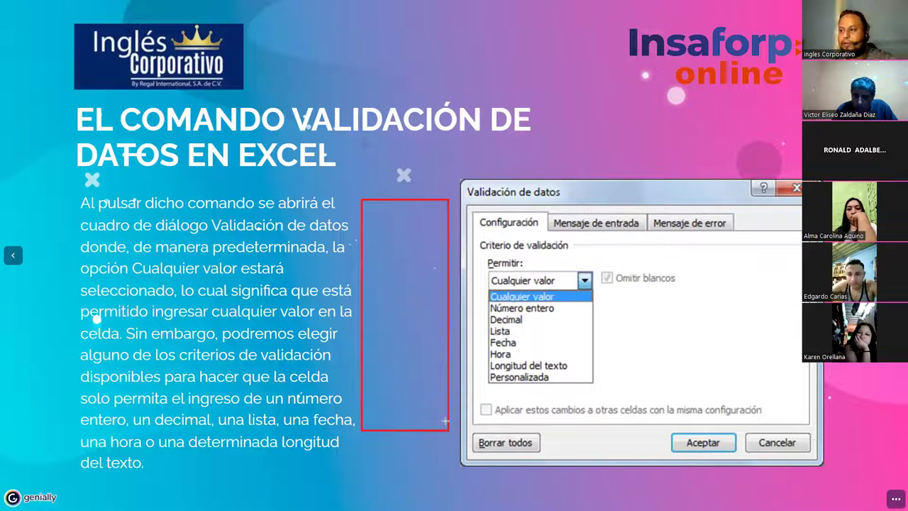
drag(362, 224, 449, 253)
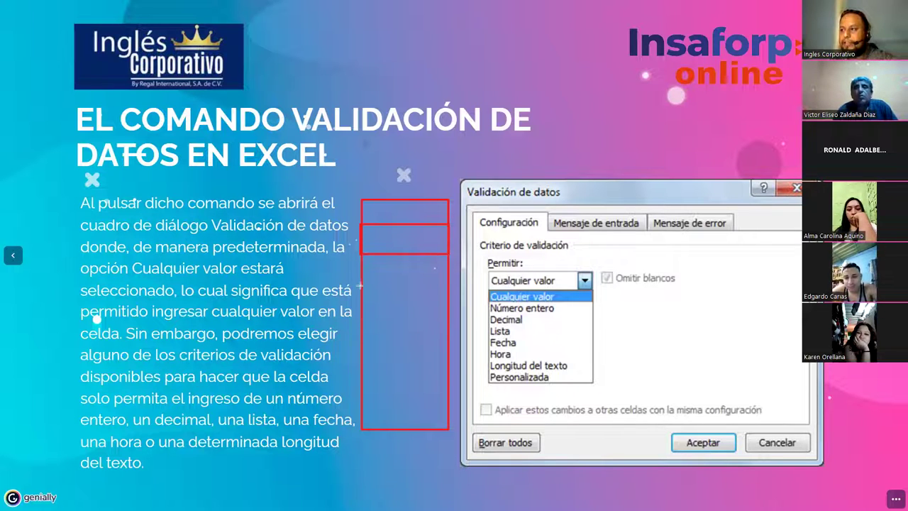
drag(362, 276, 449, 307)
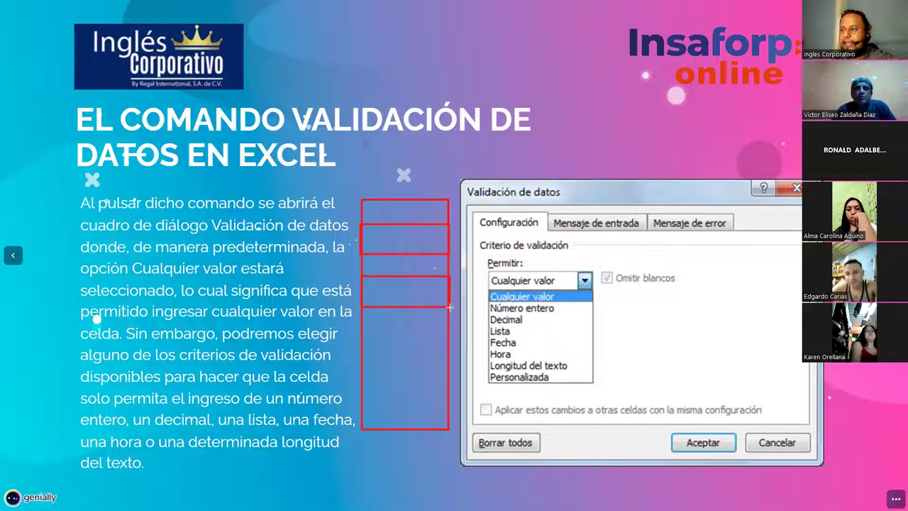
mouse_move(361, 339)
mouse_down()
mouse_move(448, 381)
mouse_move(449, 370)
mouse_up()
mouse_move(362, 398)
mouse_down()
mouse_move(403, 427)
mouse_move(447, 429)
mouse_up()
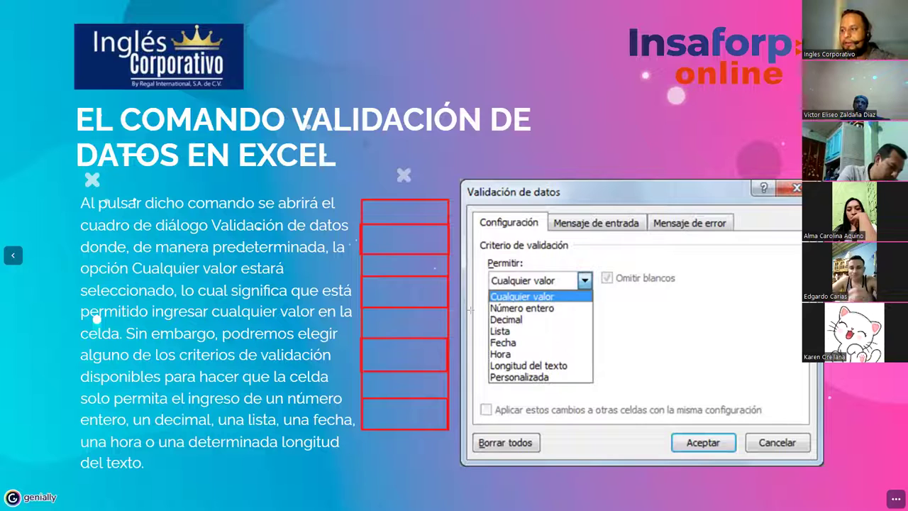
drag(472, 308, 578, 346)
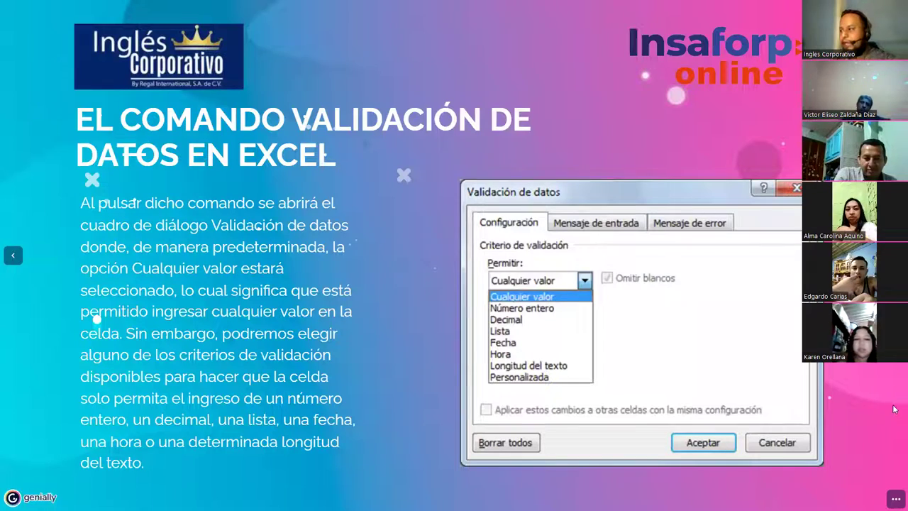
- Advance to the APLICAR VALIDACION slide
key(Right)
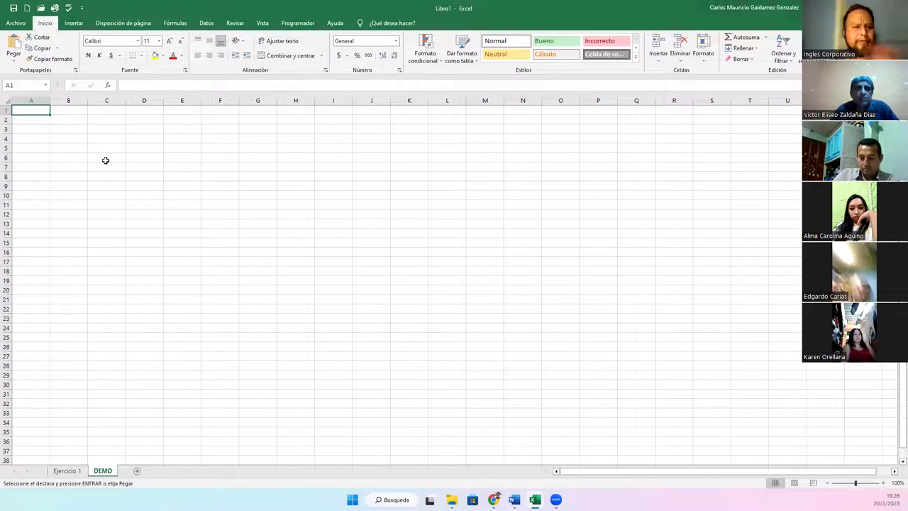
- Enter the APELLIDO and NOMBRES headers in B5 and C5
click(83, 147)
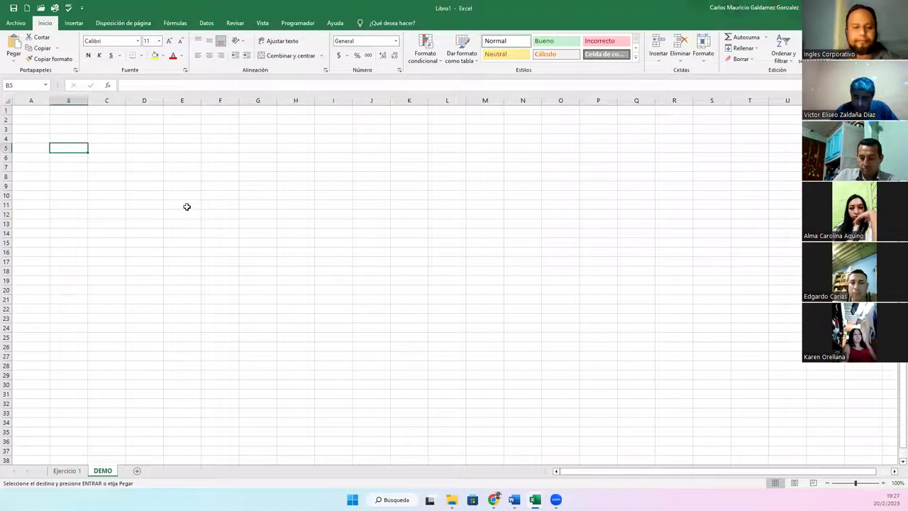
text(ALUMNO)
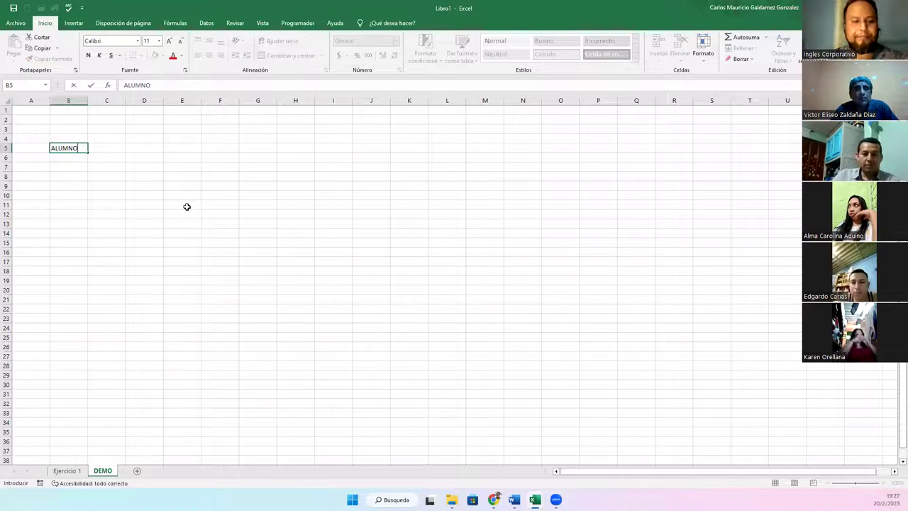
key(Escape)
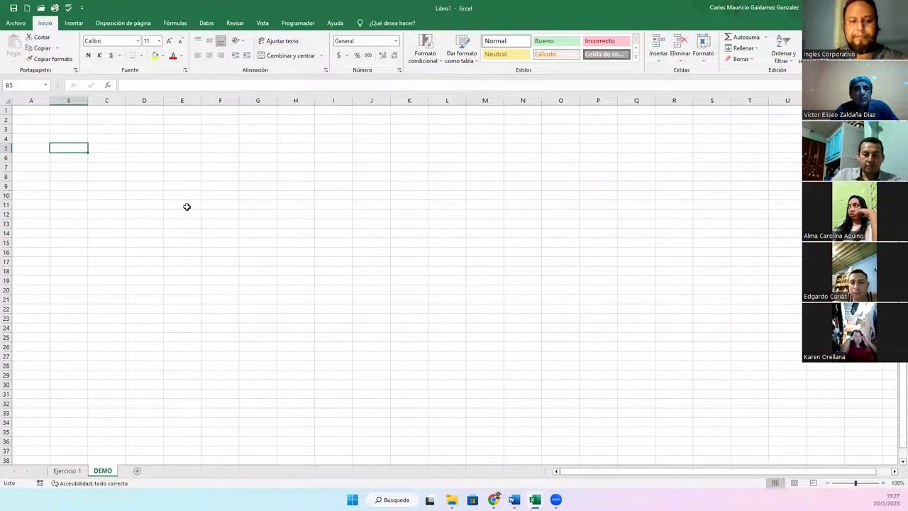
text(APELLIDOP)
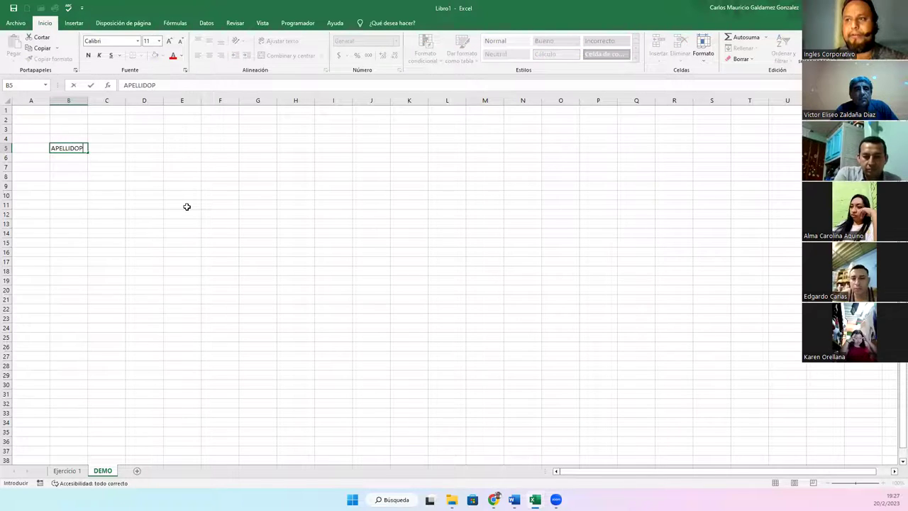
key(Tab)
key(Left)
key(Left)
key(Right)
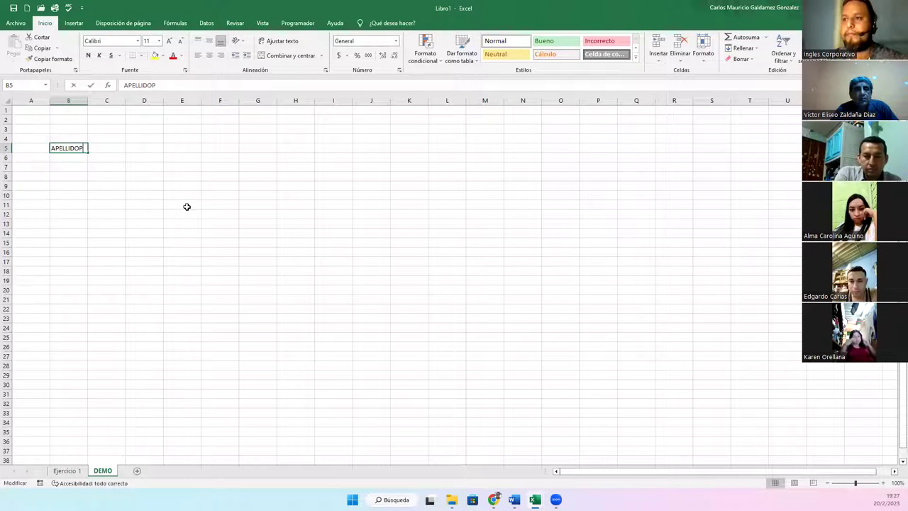
key(F2)
key(Tab)
text(N)
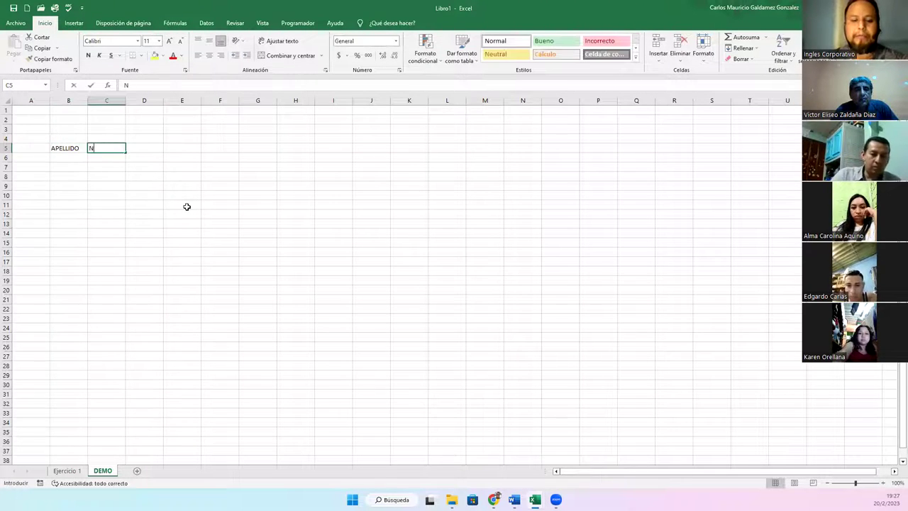
text(OMBRES)
key(Tab)
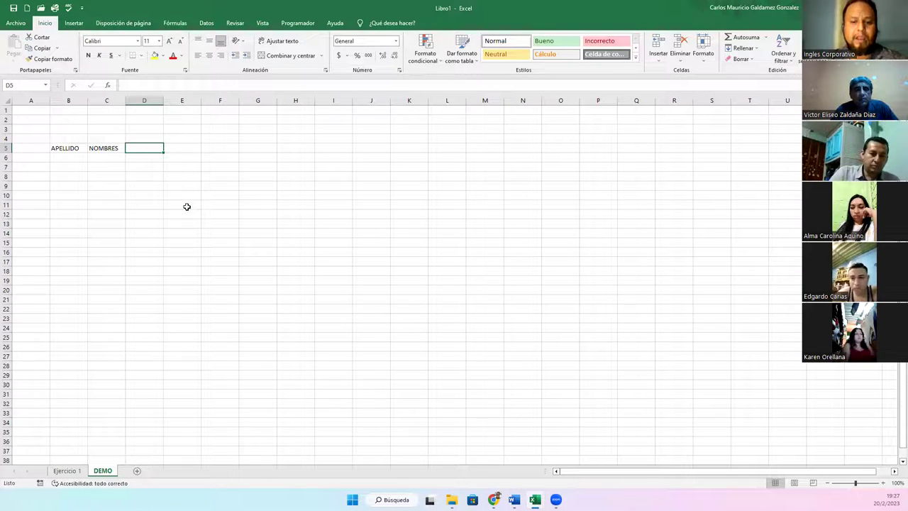
- Add the ACTITUDES, MORAL, CIVICA and CONDUCTA headers in D5:G5
text(ACT)
key(BackSpace)
key(BackSpace)
key(BackSpace)
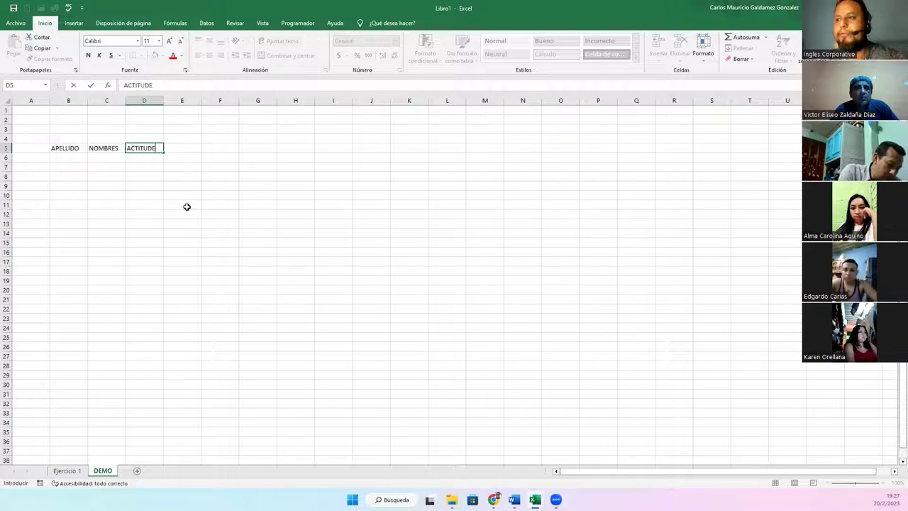
text(S)
key(Tab)
text(MORAL)
key(Tab)
text(CIVICA)
key(Tab)
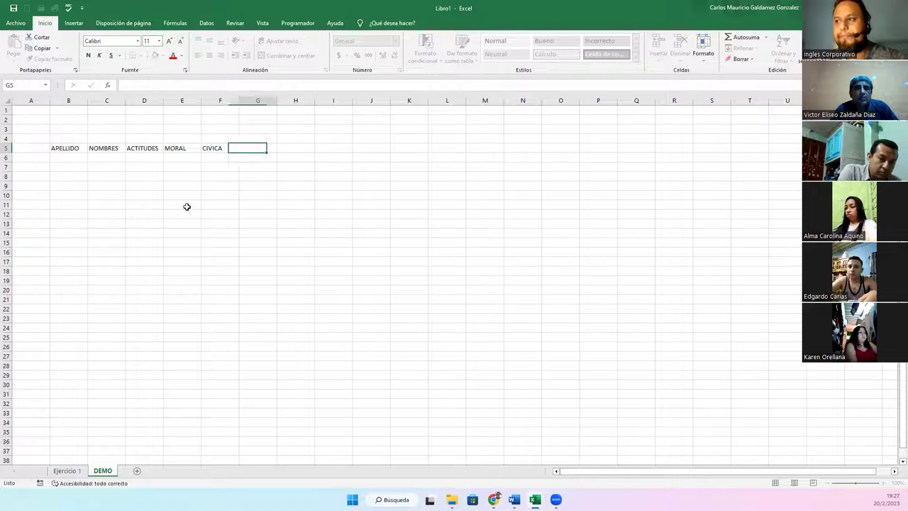
text(CONDUCT)
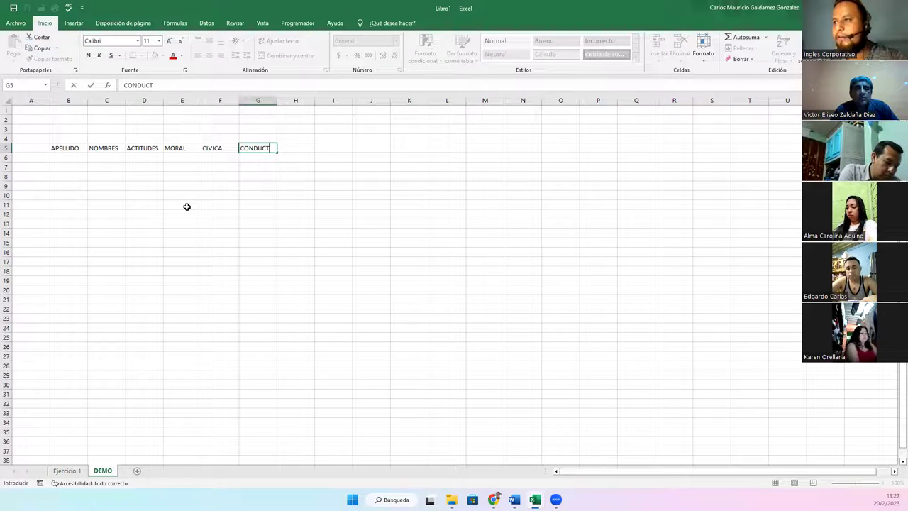
text(A)
key(Tab)
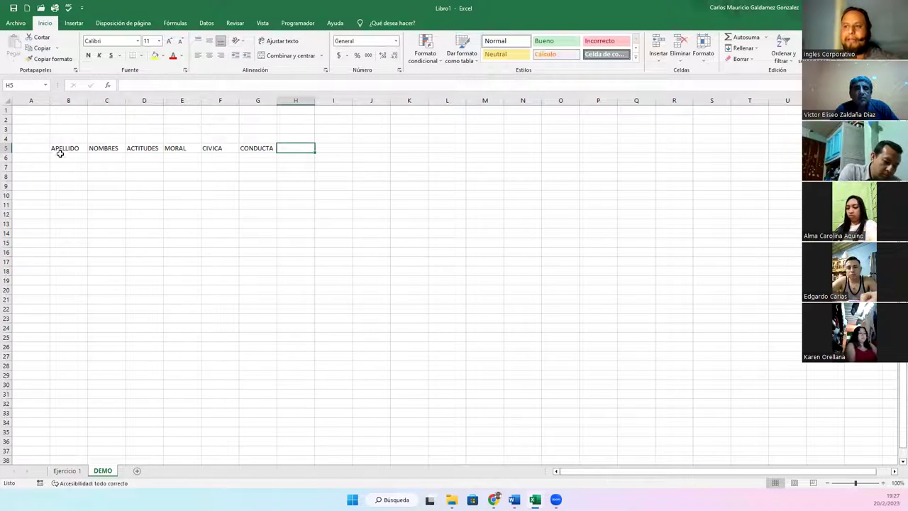
- Apply Todos los bordes to the table range B5:G21
drag(61, 153, 260, 299)
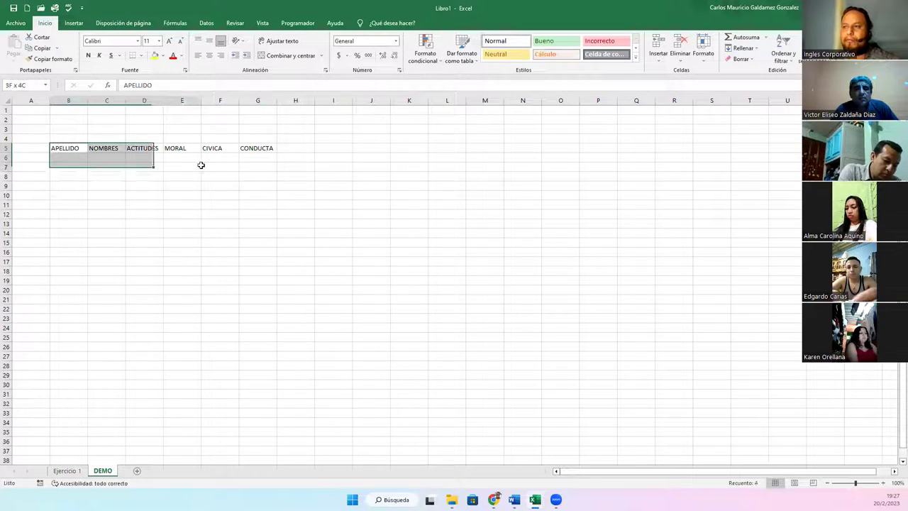
click(140, 56)
click(159, 136)
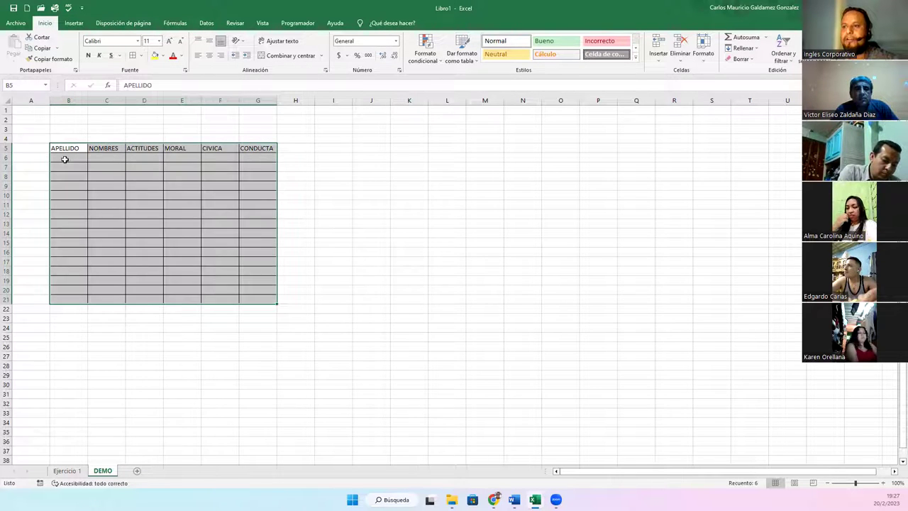
click(65, 160)
click(32, 149)
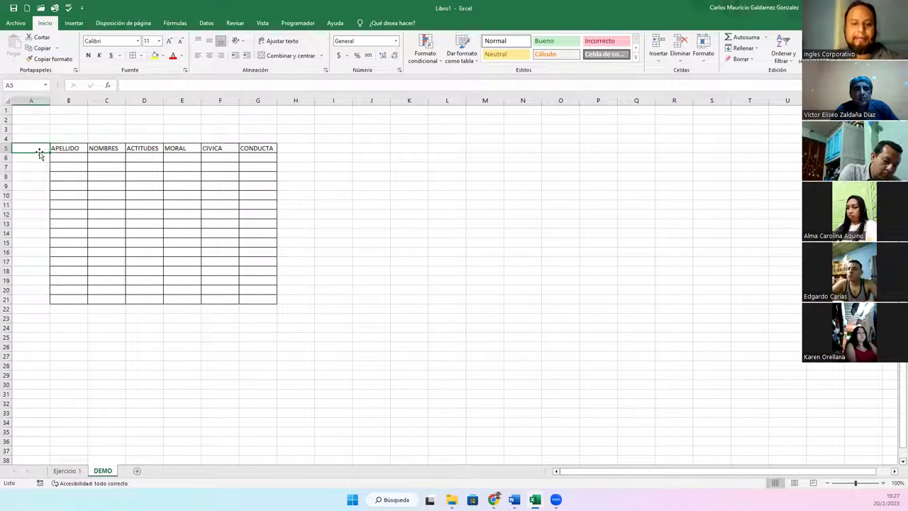
- Add a GRADO header in A5 and insert a SECCION column before APELLIDO
text(GRA)
key(Return)
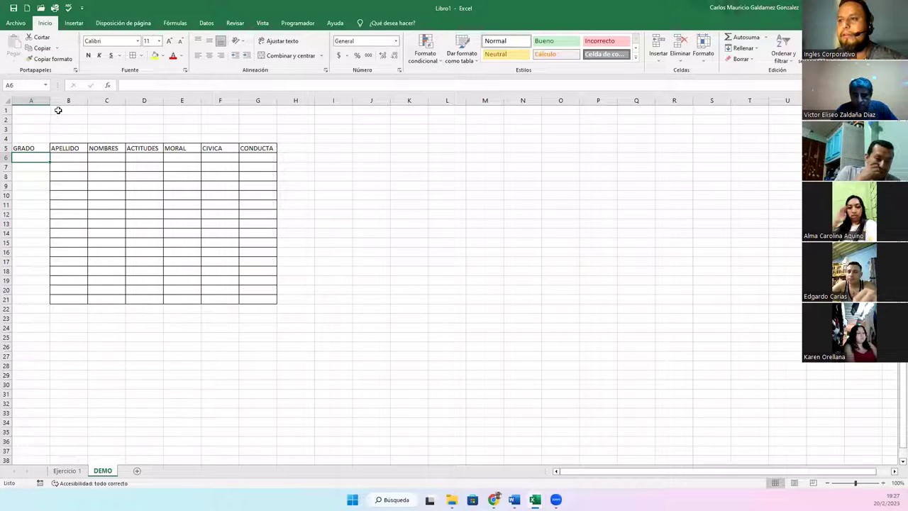
right_click(62, 103)
click(85, 185)
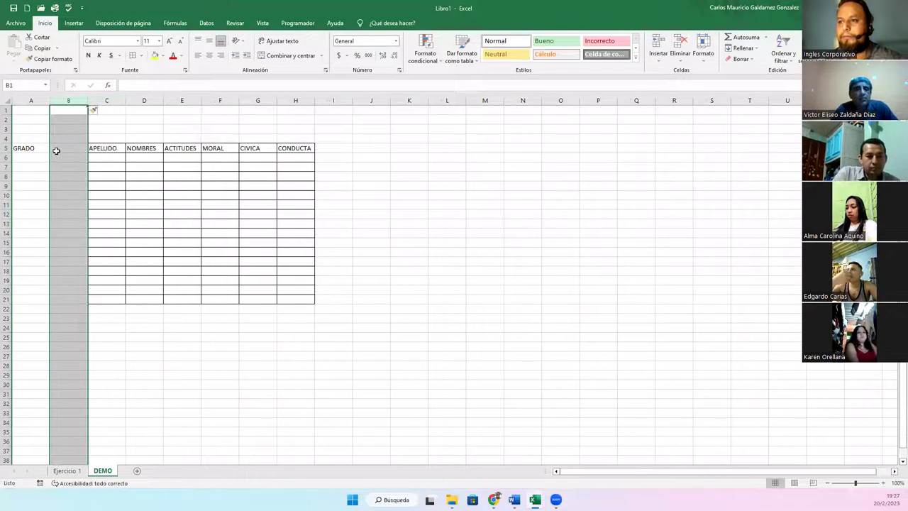
click(56, 149)
text(SECCION)
key(Return)
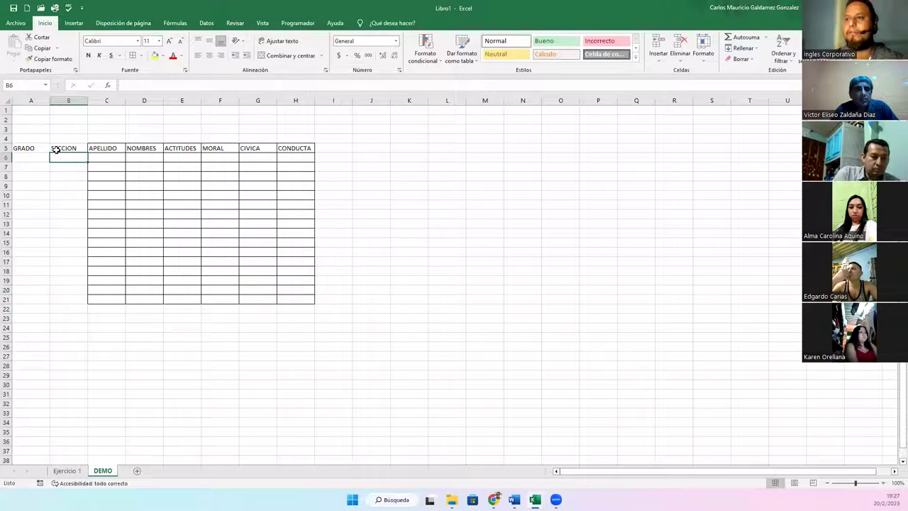
- Extend all borders to the GRADO and SECCION cells A5:B21
drag(47, 147, 79, 298)
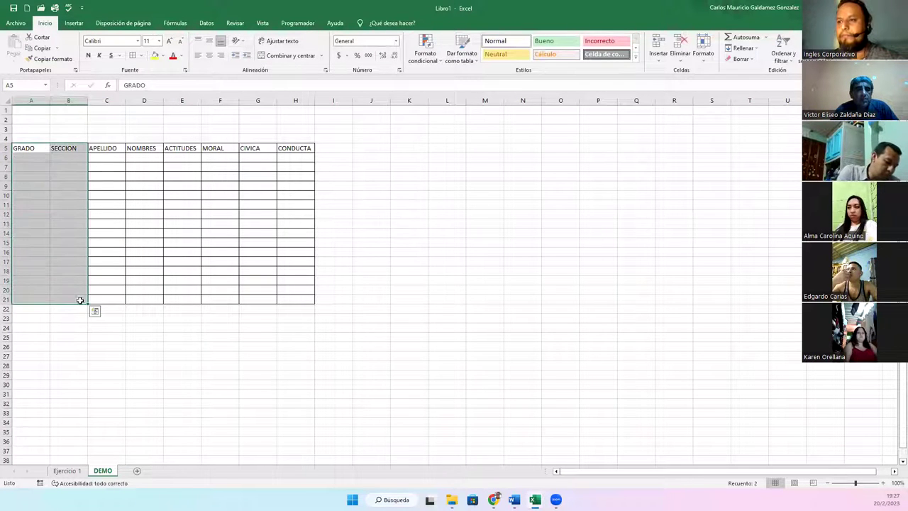
click(132, 57)
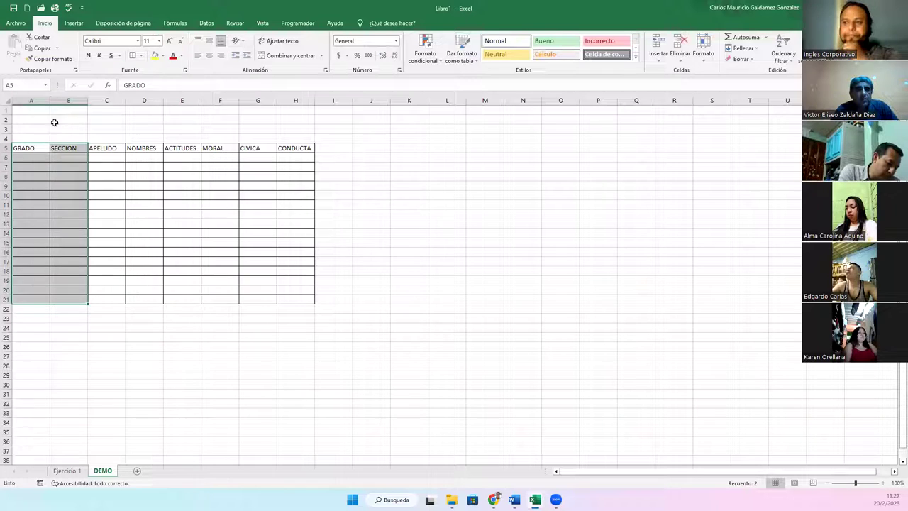
click(35, 195)
click(31, 158)
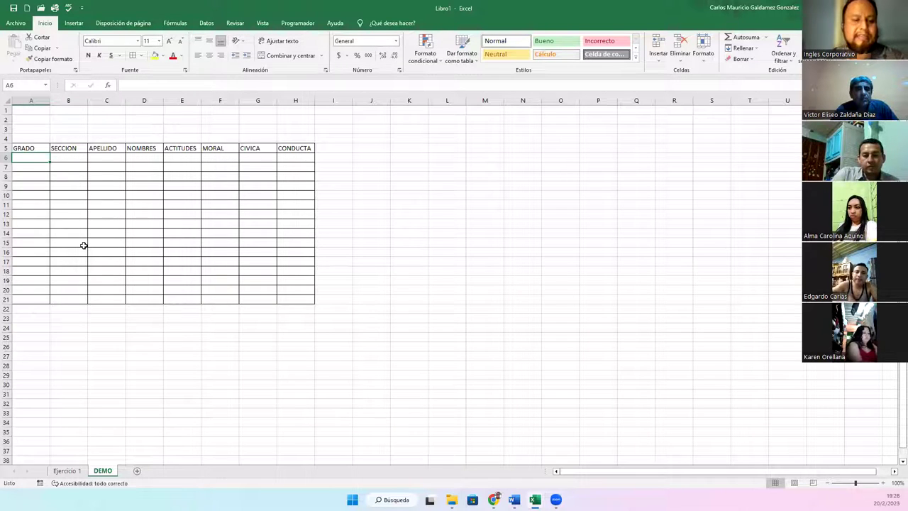
- Enter 1° in A6 and "A" in B6
text(1)
key(Return)
key(Up)
text(1°)
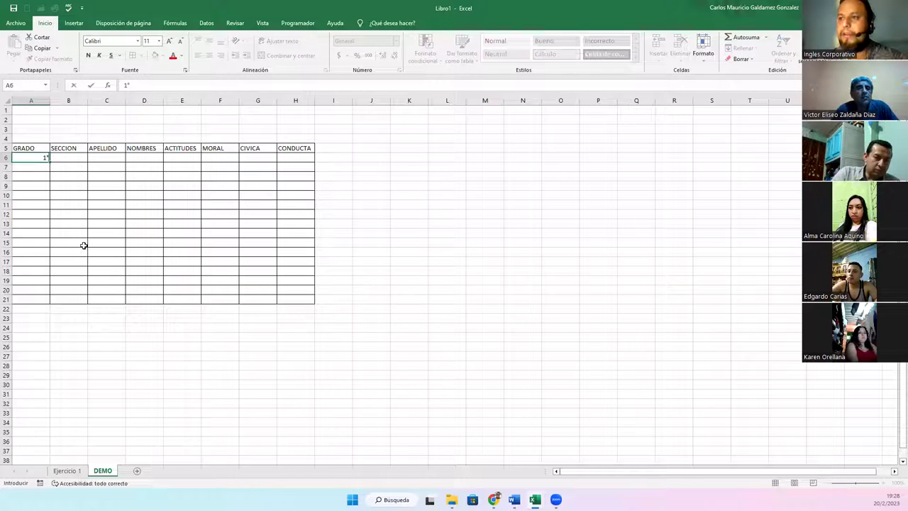
key(Tab)
text(a)
key(Left)
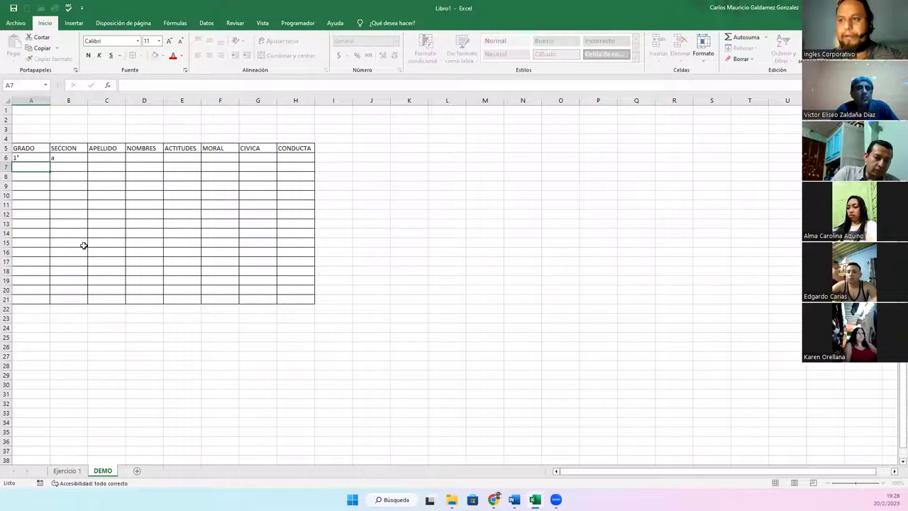
key(Right)
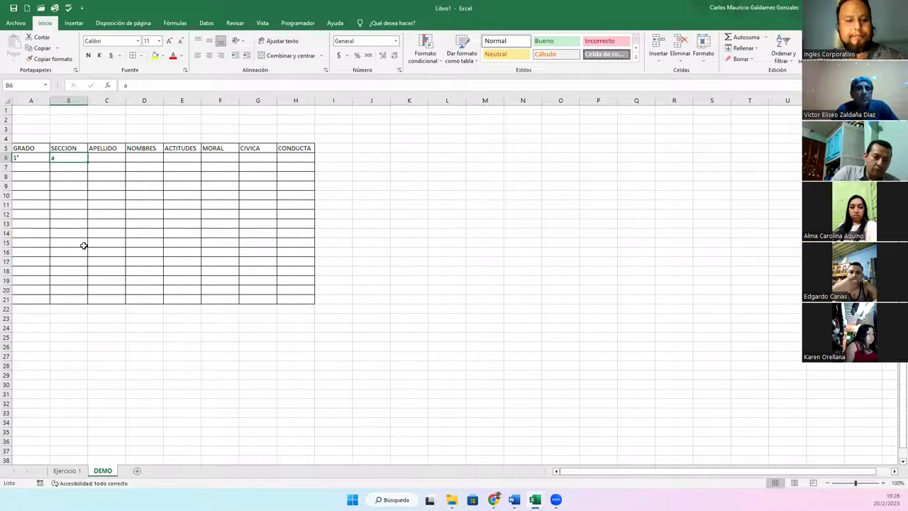
text("a")
key(BackSpace)
text(A")
key(Return)
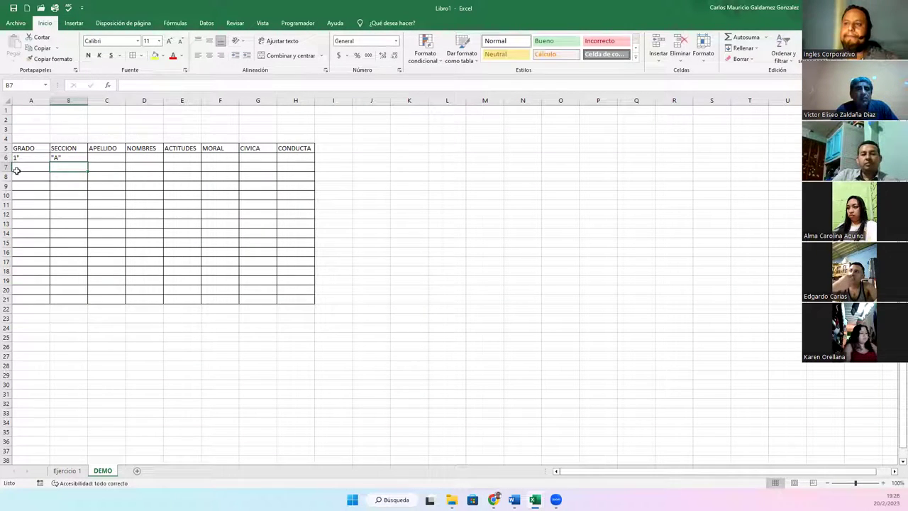
- Fill 1° and "A" down to row 21 and narrow column A
mouse_move(24, 159)
mouse_down()
mouse_move(69, 157)
mouse_move(87, 303)
mouse_up()
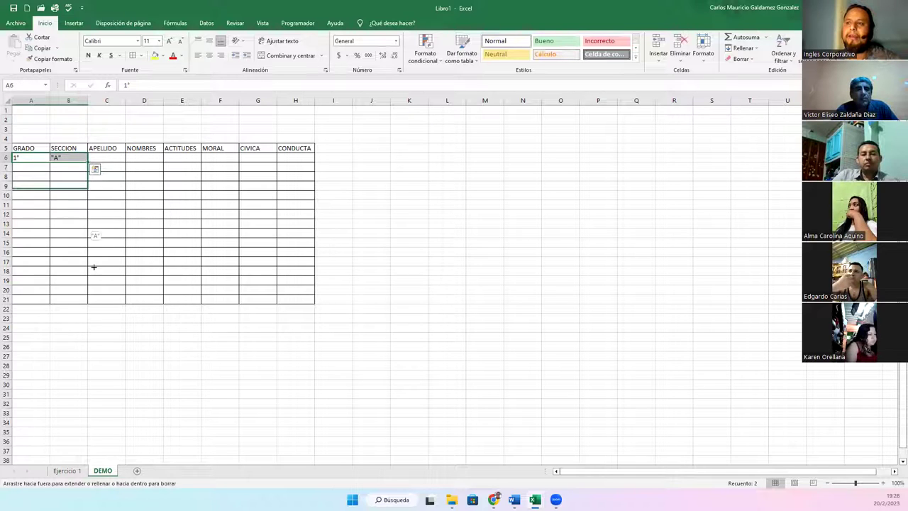
click(100, 159)
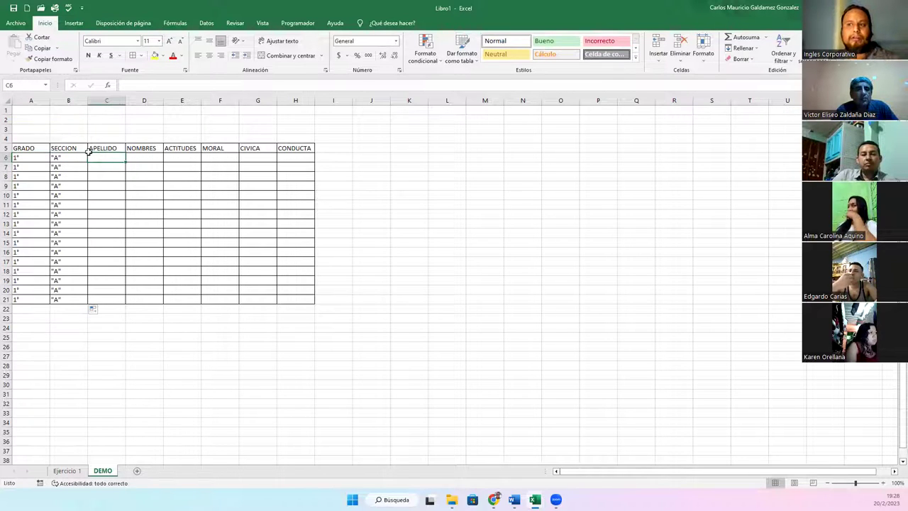
mouse_move(47, 104)
mouse_down()
mouse_move(35, 104)
mouse_move(65, 103)
mouse_up()
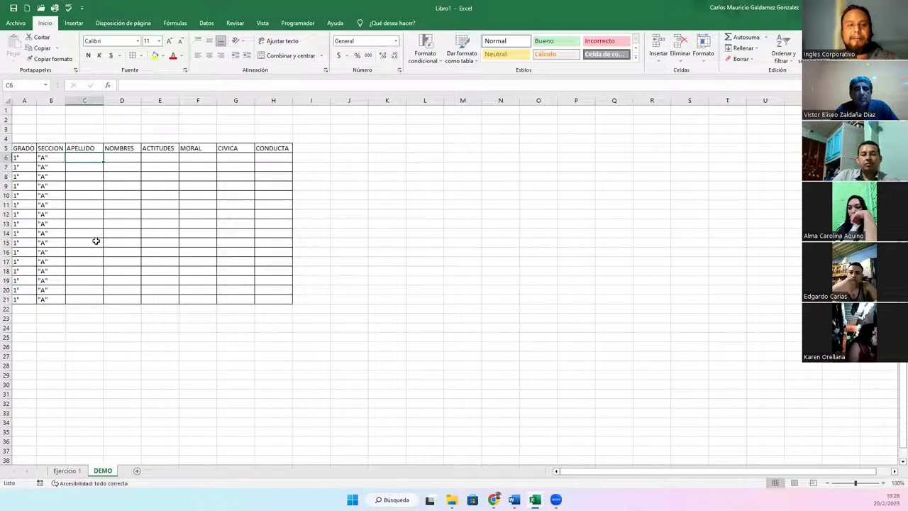
drag(20, 158, 23, 296)
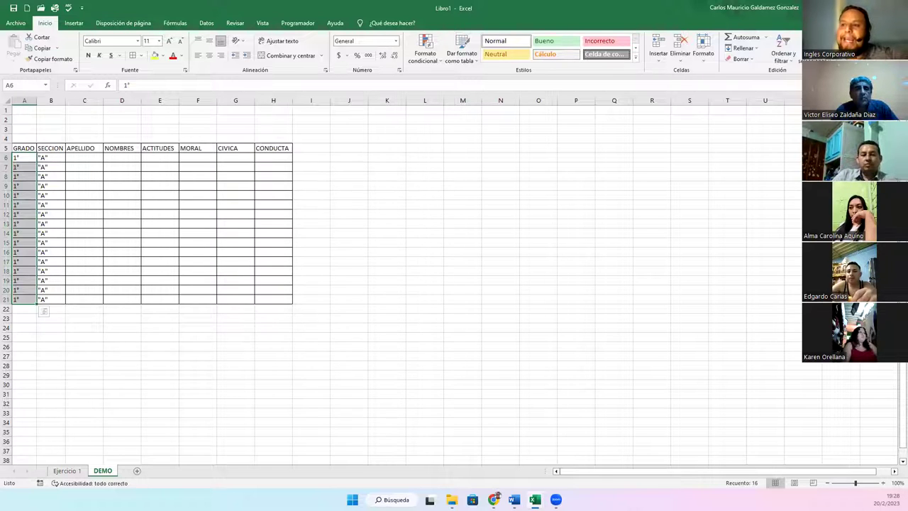
drag(21, 157, 16, 298)
drag(78, 156, 112, 299)
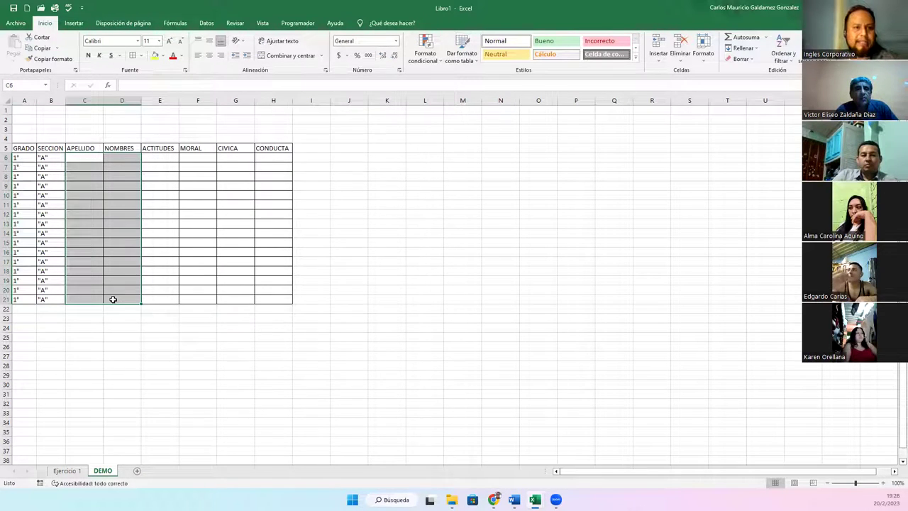
- Enter EXCELENTE in J8 and MUY BUENO in J9 beside the grade table
mouse_move(156, 156)
mouse_down()
mouse_move(265, 287)
mouse_move(263, 297)
mouse_up()
click(263, 298)
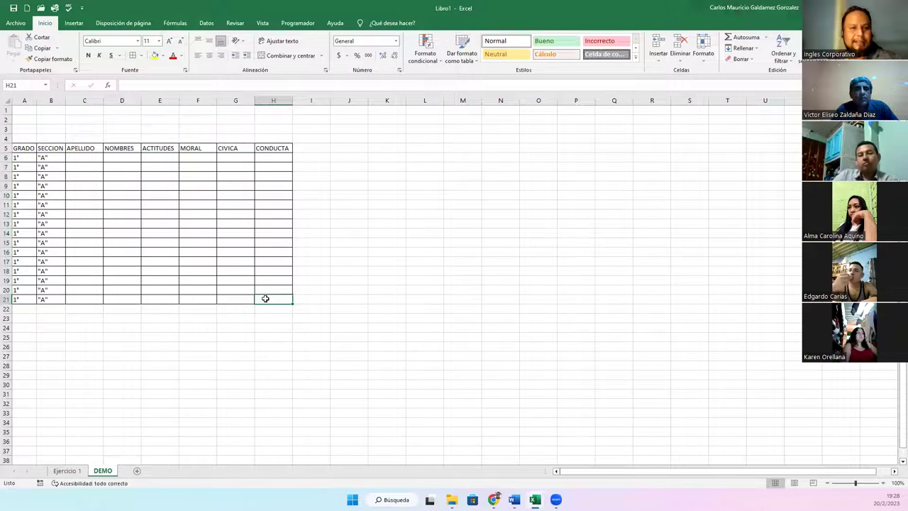
click(365, 186)
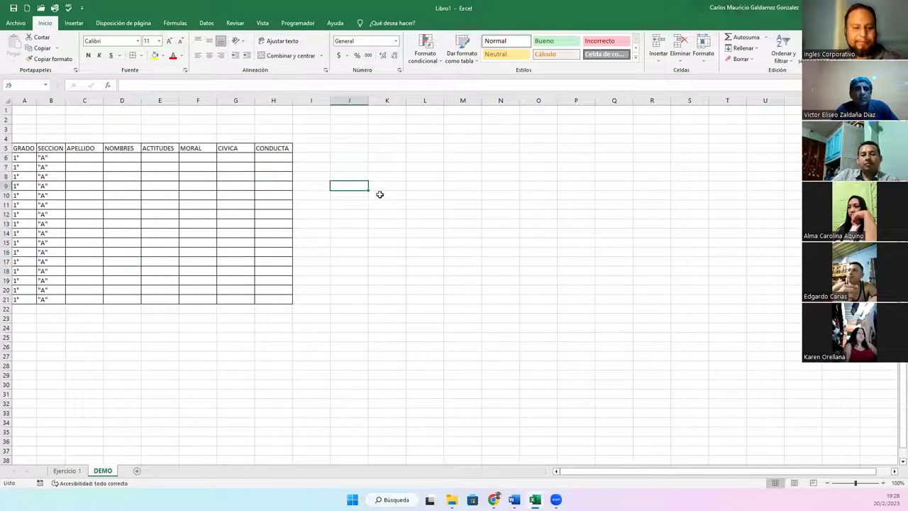
key(Up)
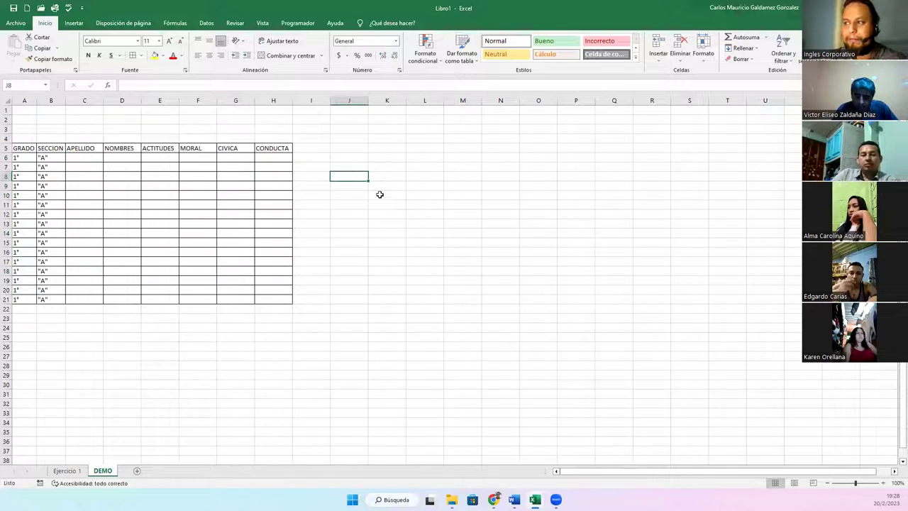
text(E)
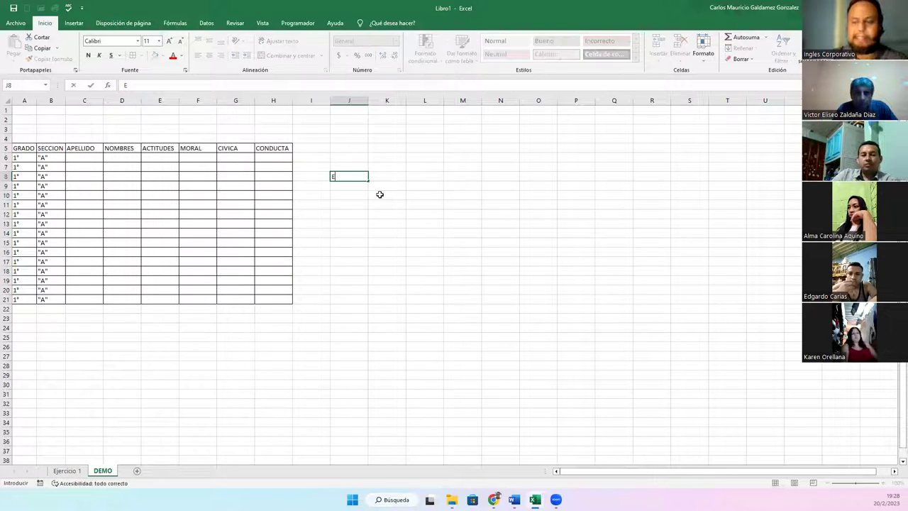
text(LENTE)
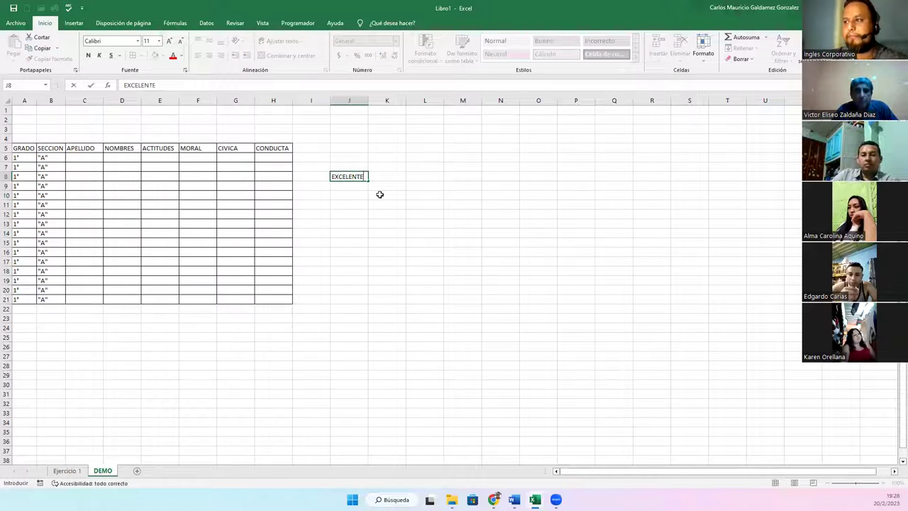
key(Return)
text(MUY BUENO)
key(Return)
- Add BUENO, REGULAR and NECESITA MEJORAR in J10 to J12
text(BUENO)
key(Return)
text(REGULAR)
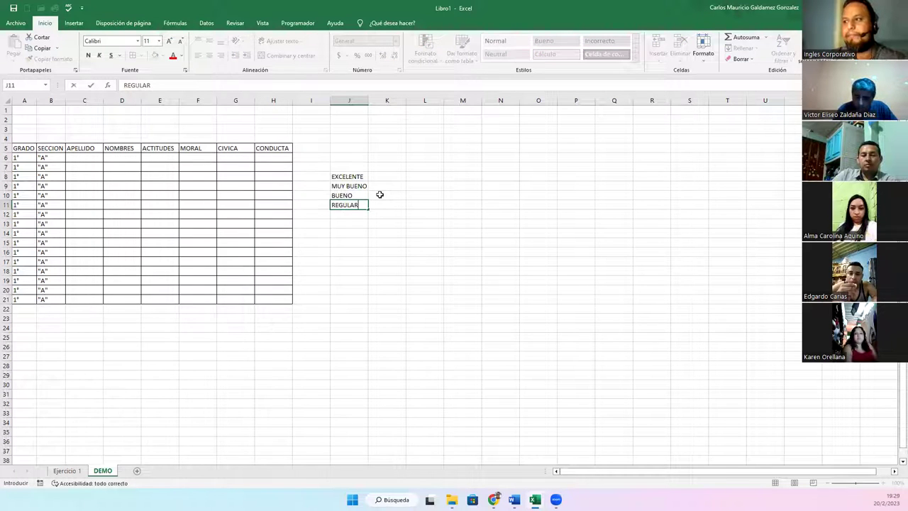
key(Return)
text(NECE)
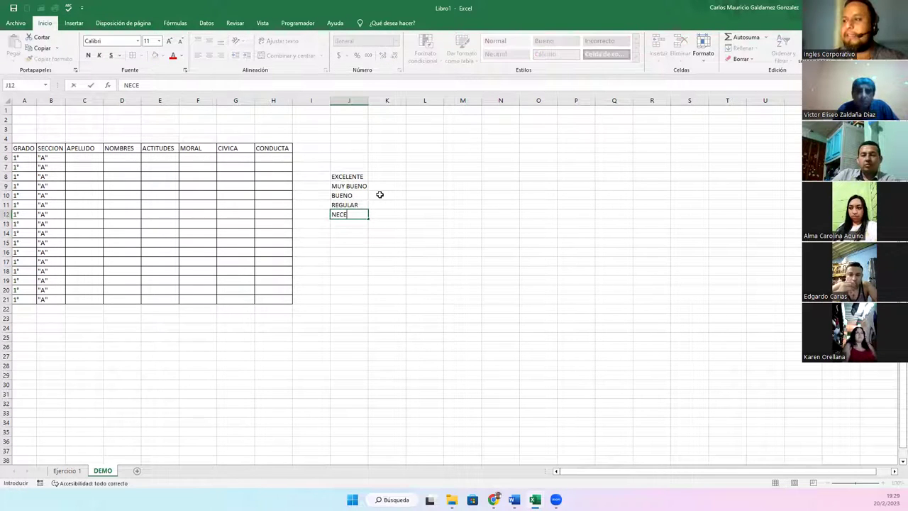
text(SITA MEJORAR)
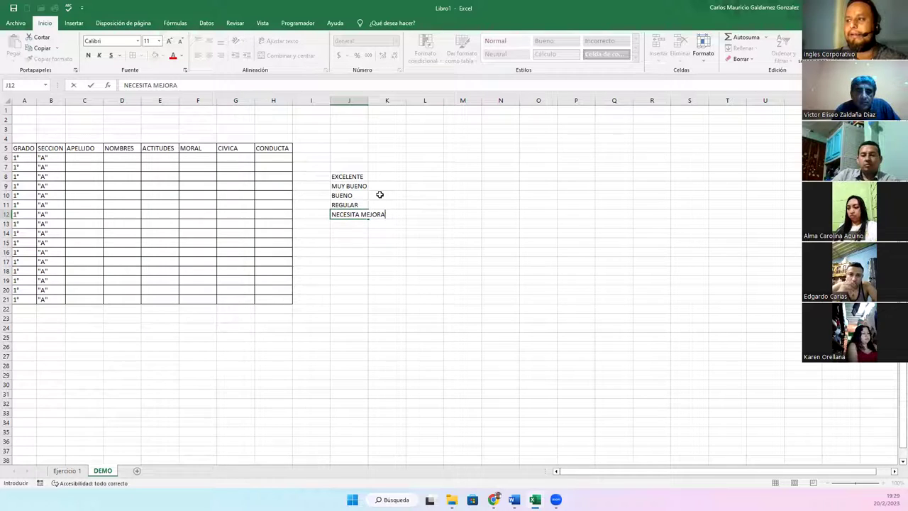
key(Return)
key(Right)
key(Up)
key(Up)
key(Up)
key(Up)
key(Up)
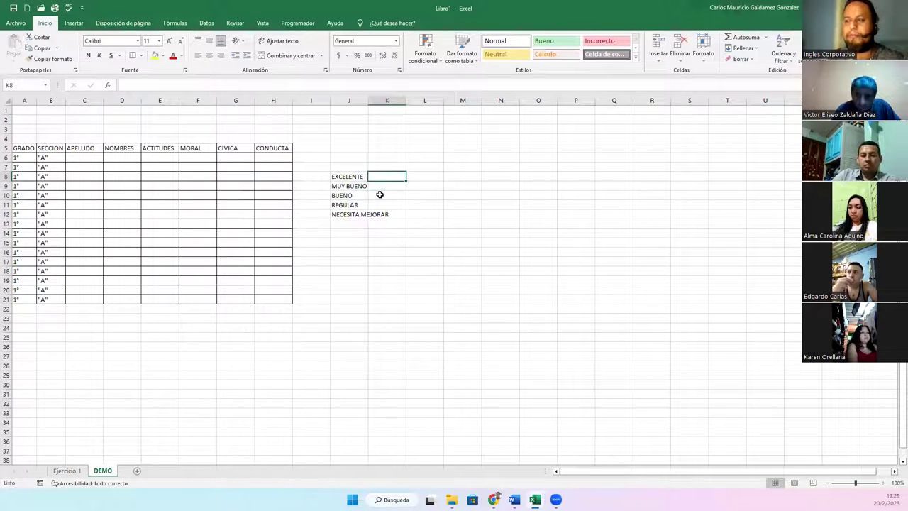
- Enter the abbreviations E, MB, B, R and NM in K8:K12
text(E)
key(Return)
text(MG)
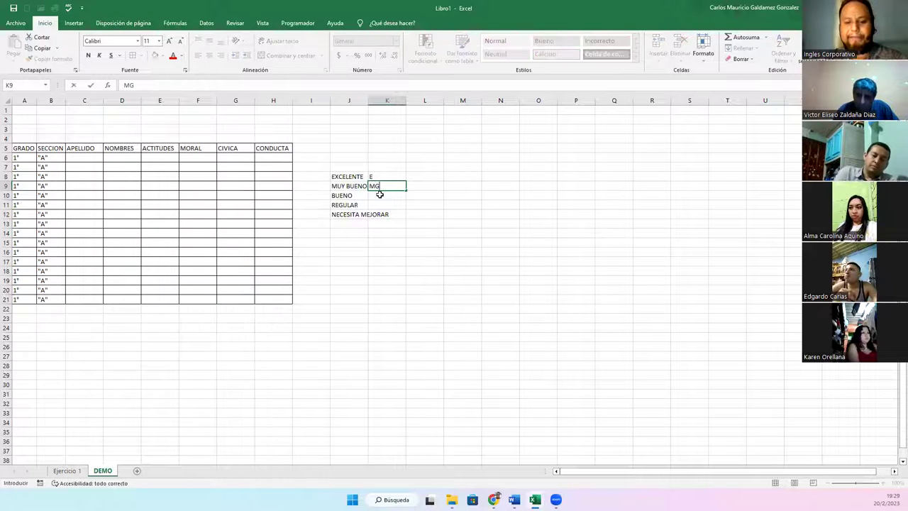
text(B)
key(Return)
text(B)
key(Return)
text(R)
key(Return)
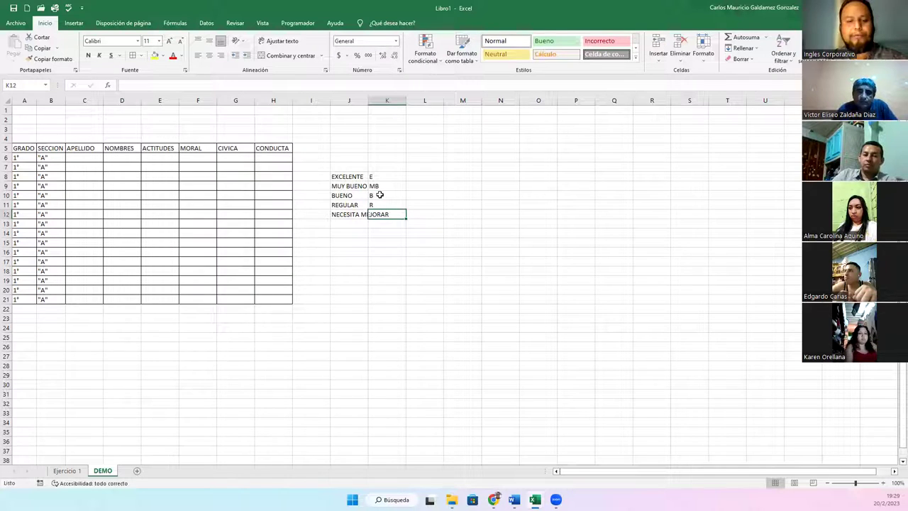
text(NM)
key(Return)
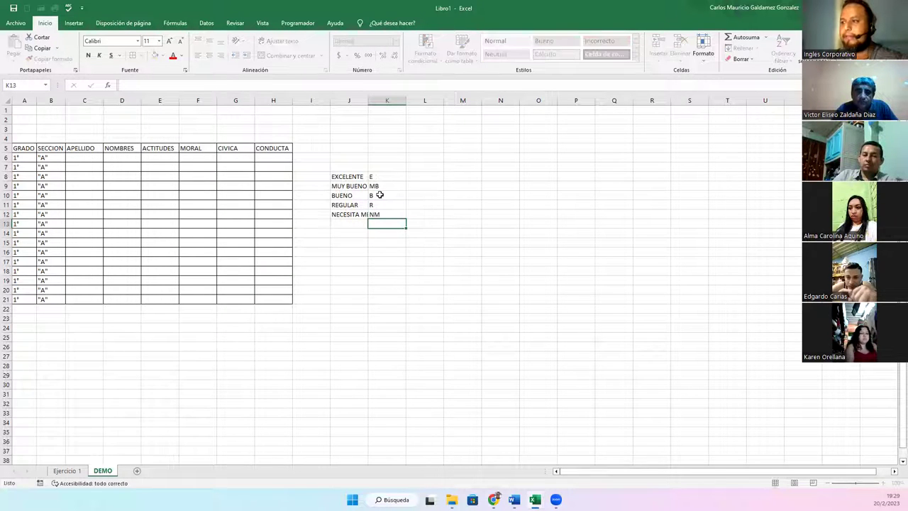
- Autofit column J so NECESITA MEJORAR shows in full
drag(374, 176, 390, 215)
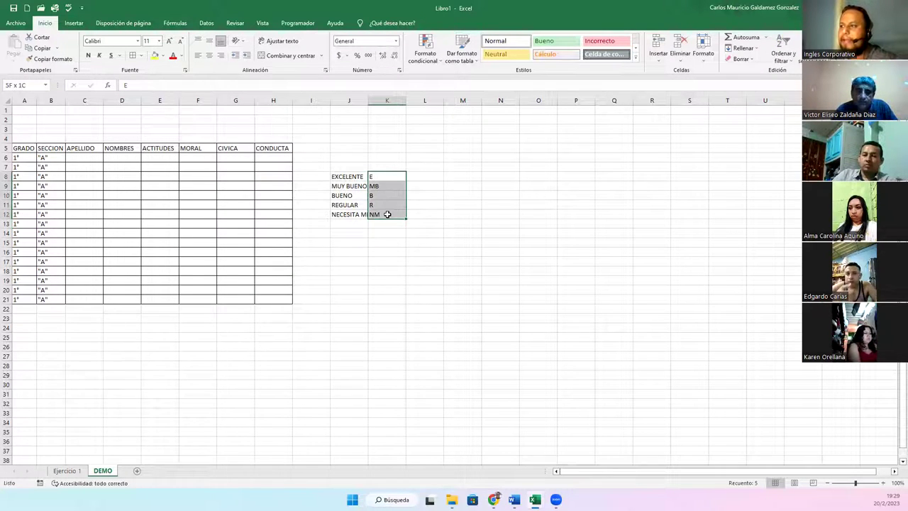
drag(367, 104, 368, 105)
double_click(367, 104)
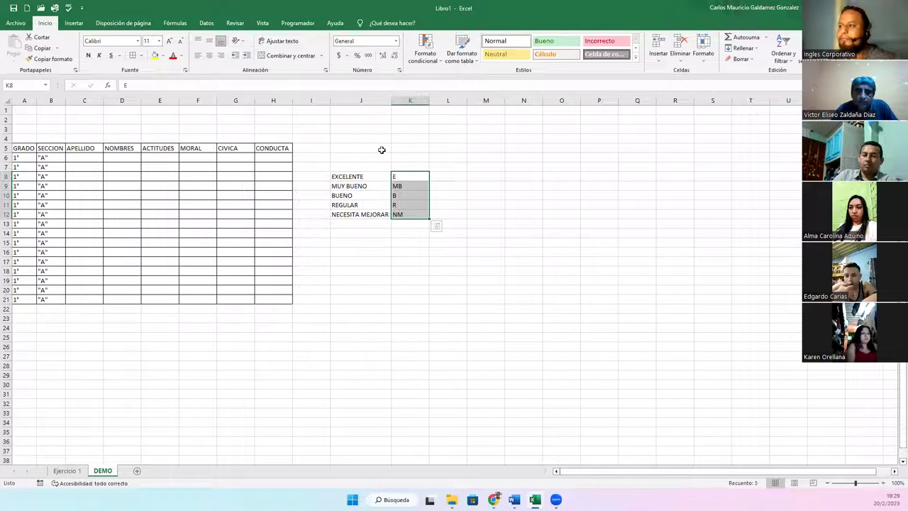
click(345, 178)
click(347, 167)
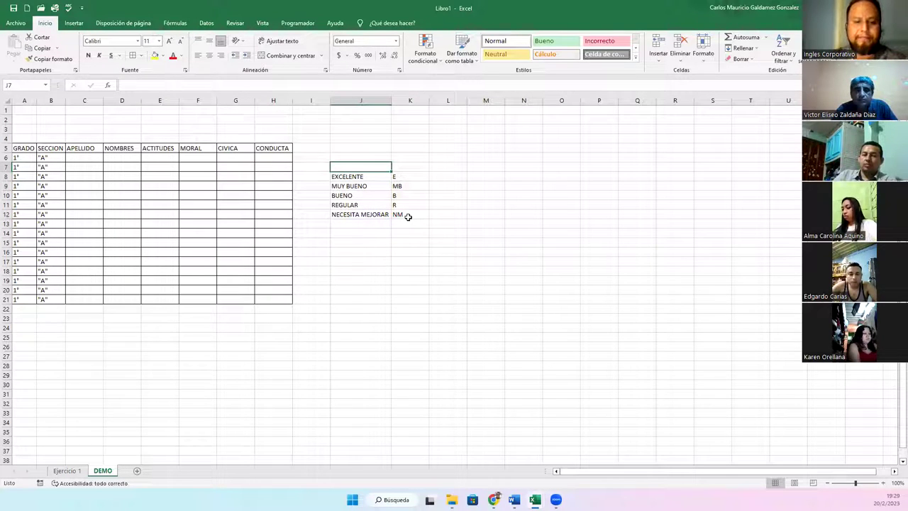
- Add headers CRITERIO in J7 and REPRESENTACION in K7, autofitting column K
text(CRITERIO)
key(Tab)
text(R)
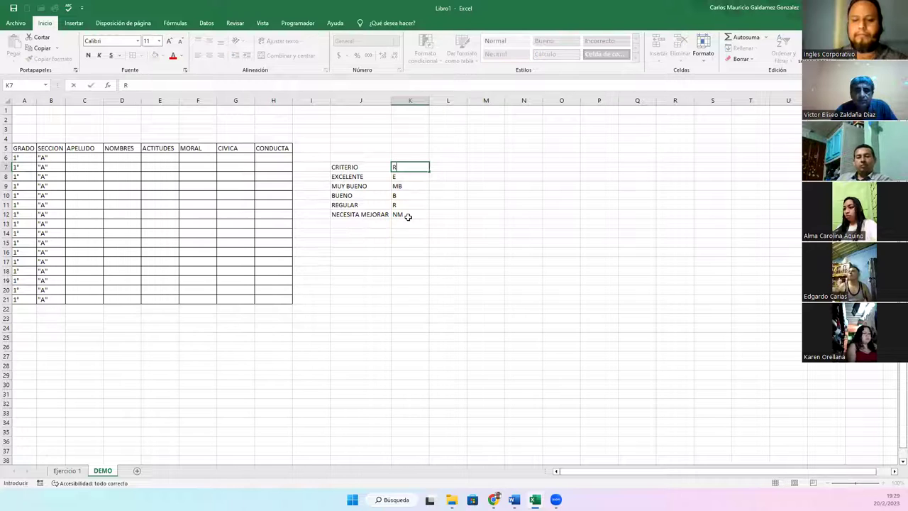
text(EPRESENTACION)
key(Return)
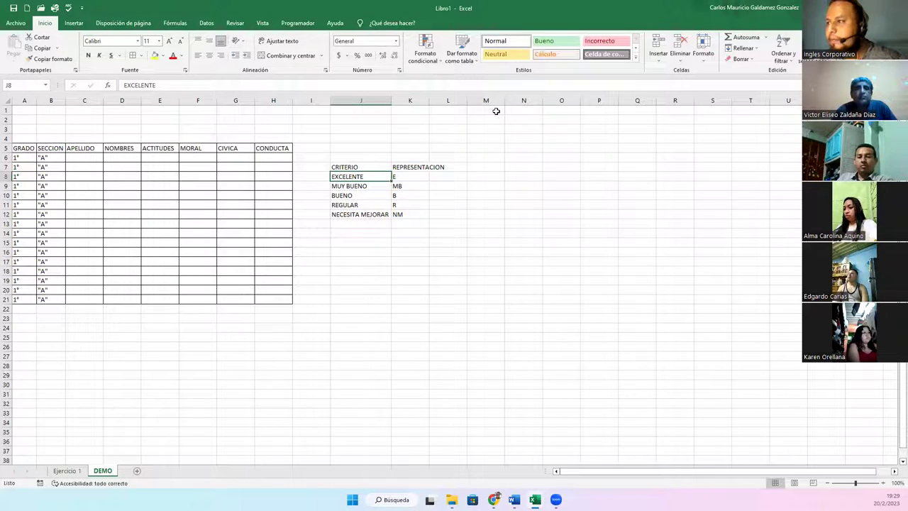
double_click(428, 102)
- Put All Borders on J7:K12 and make the two headers bold
drag(362, 168, 411, 217)
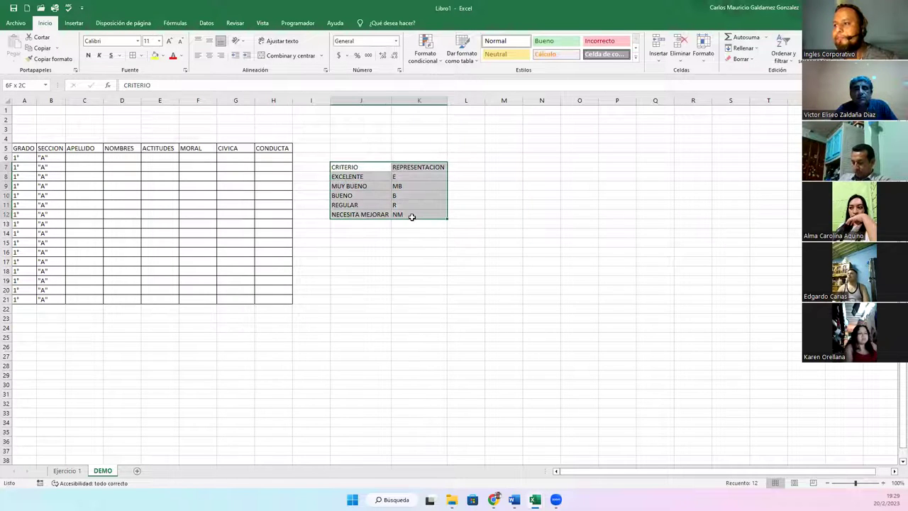
click(130, 57)
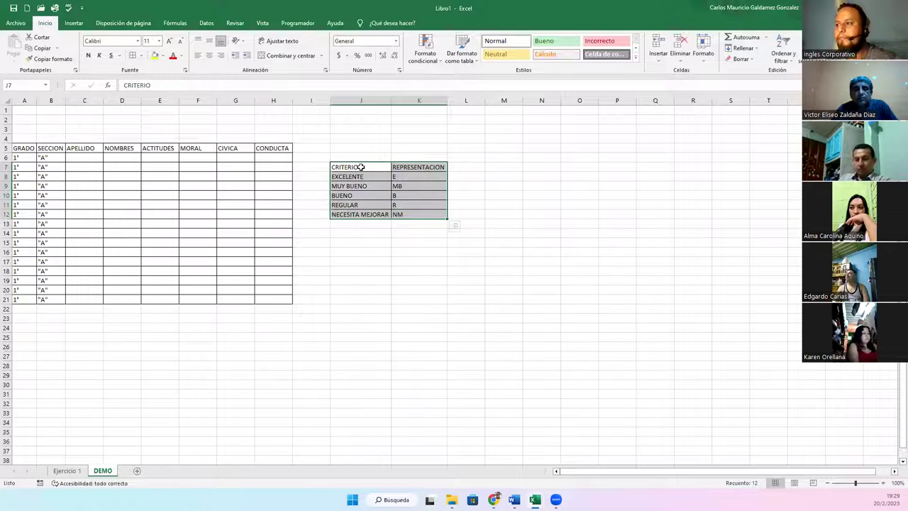
drag(351, 167, 417, 167)
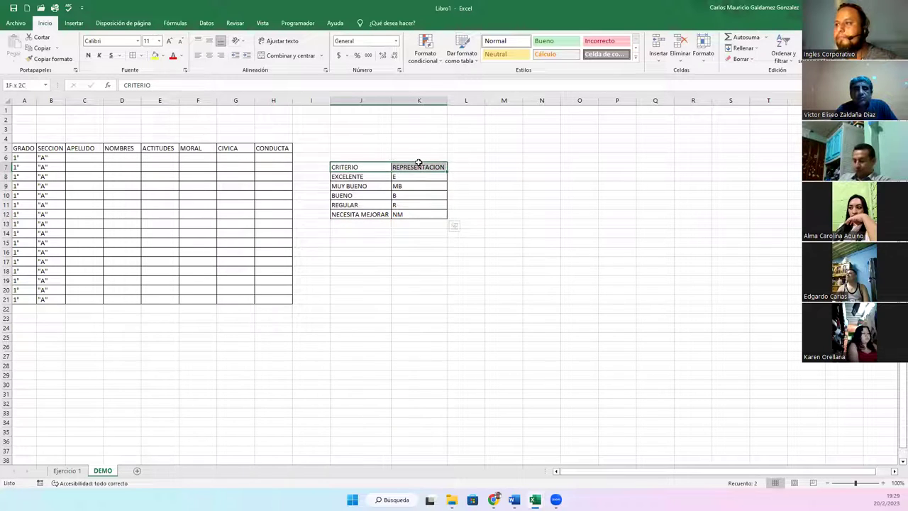
click(87, 56)
- Center and bold the abbreviations E, MB, B, R and NM in K8:K12
drag(407, 177, 409, 214)
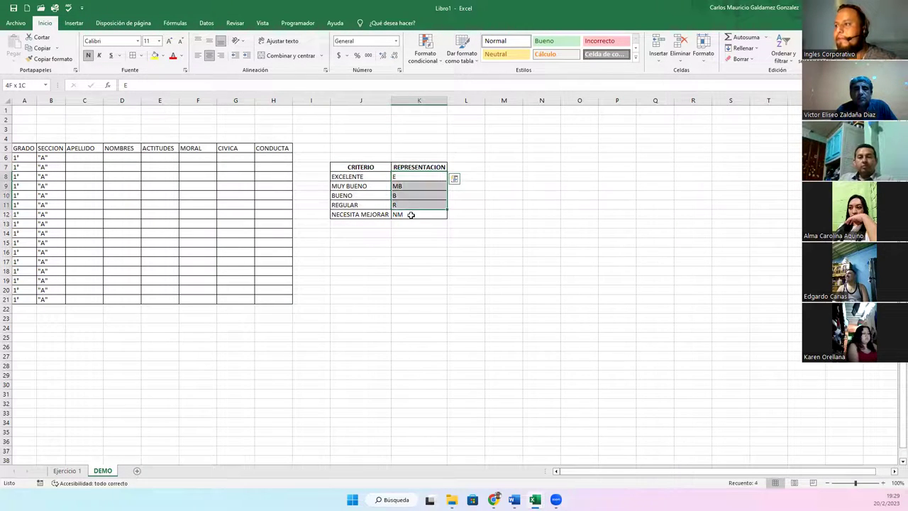
click(207, 56)
click(88, 56)
click(388, 193)
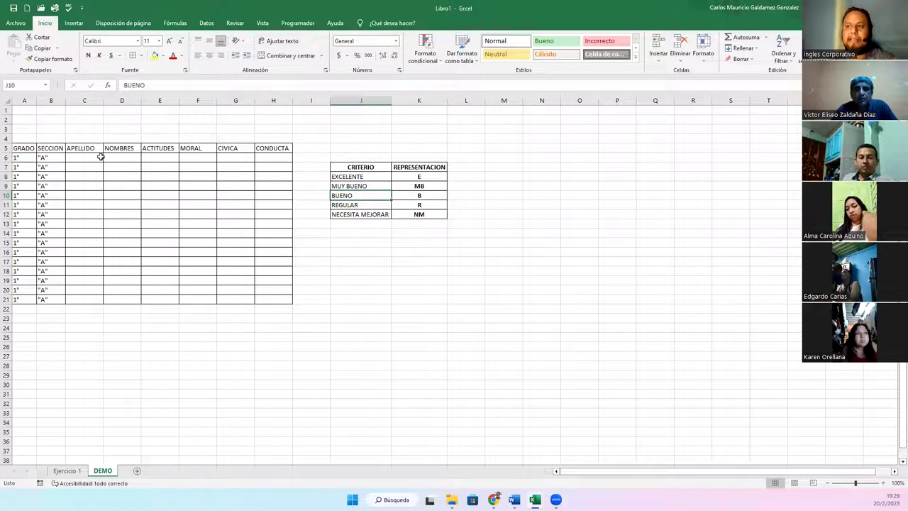
drag(149, 157, 263, 295)
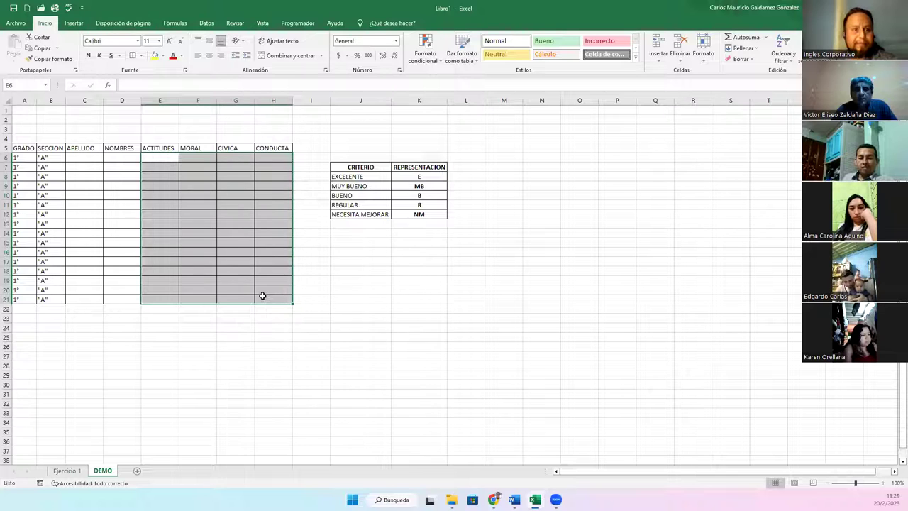
- Type test grades E and MB into E6 and E7
click(235, 241)
drag(166, 158, 267, 298)
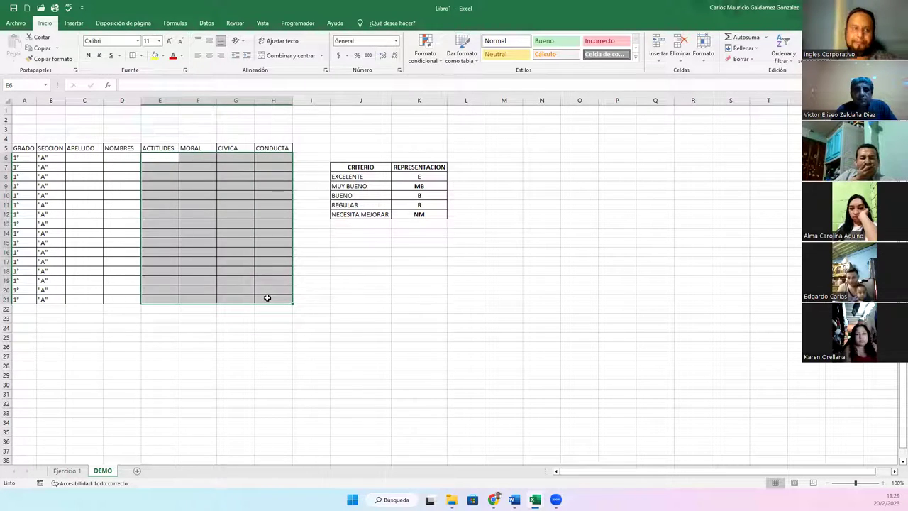
click(214, 242)
click(169, 158)
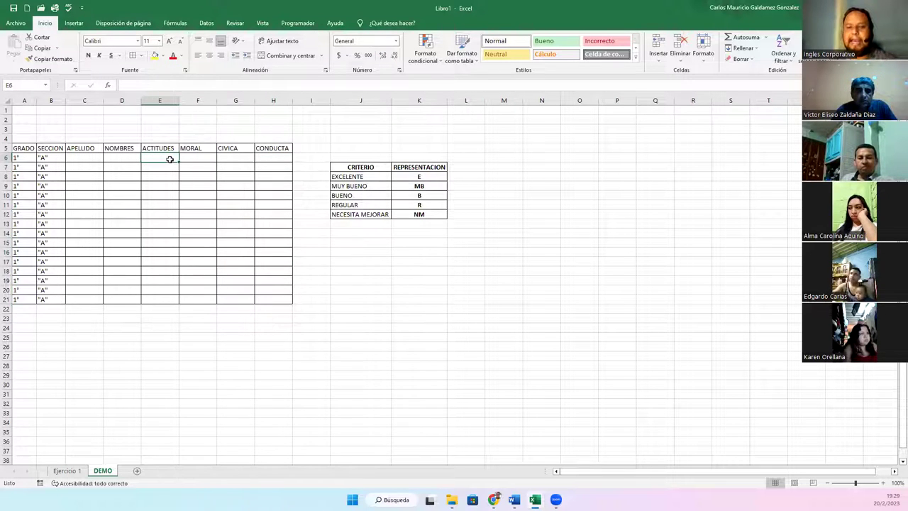
text(E)
key(Return)
text(MB)
key(Return)
- Add test grades MB and NM below, then undo to clear them
text(MB)
key(Return)
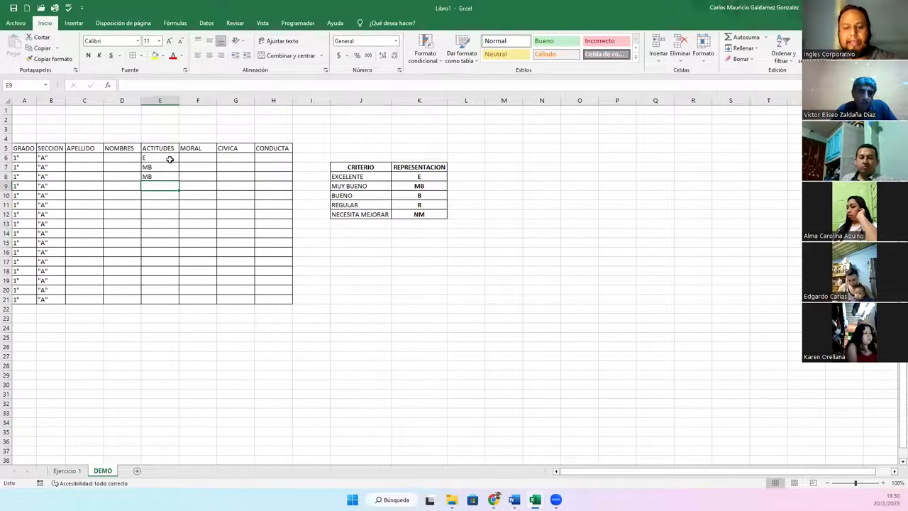
text(NM)
key(Return)
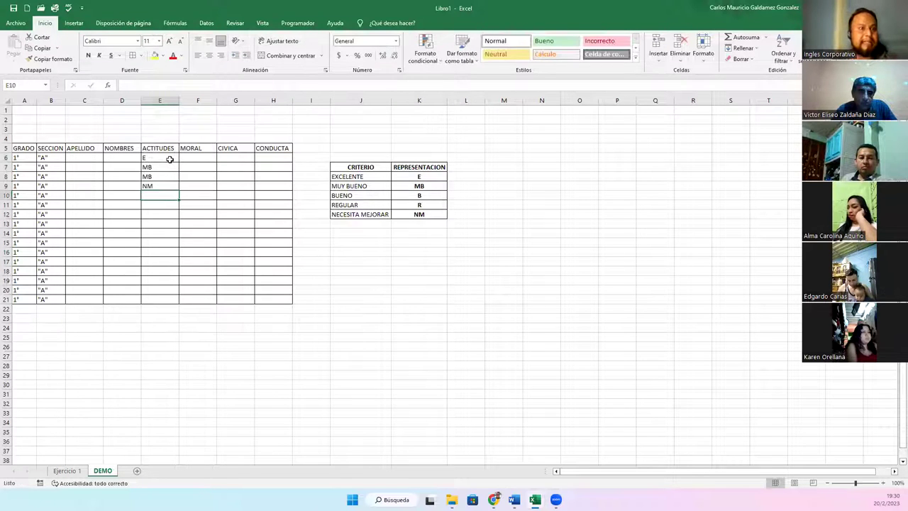
key(ctrl+z)
key(ctrl+z)
key(ctrl+z)
key(ctrl+z)
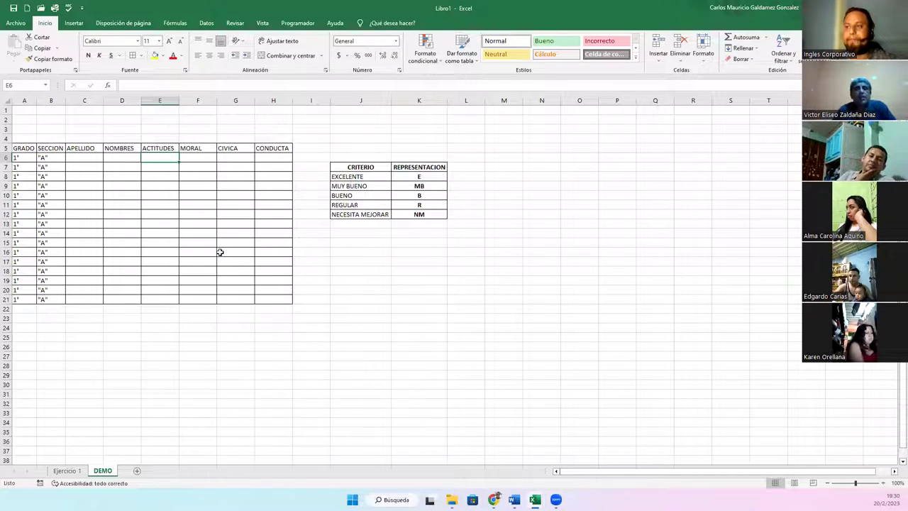
click(220, 252)
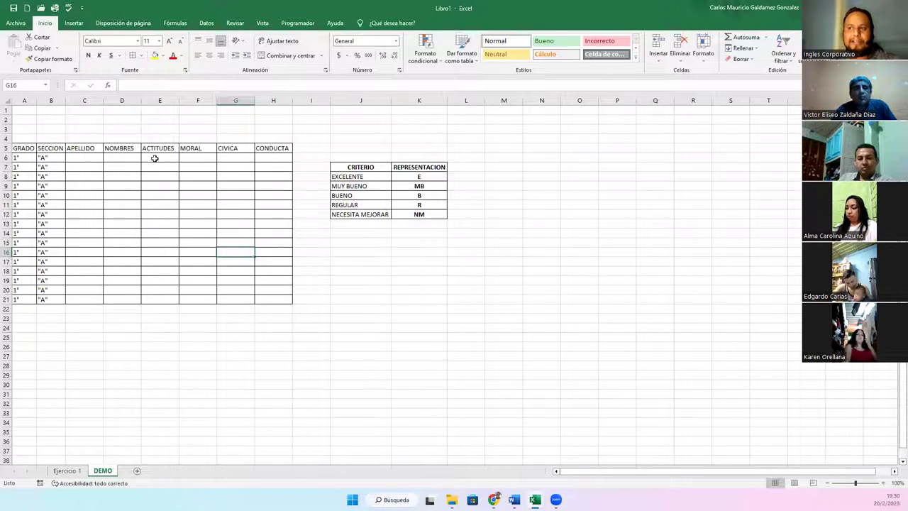
- Select grade cells E6:H21 and open Validación de datos from the Datos tab
drag(154, 158, 268, 305)
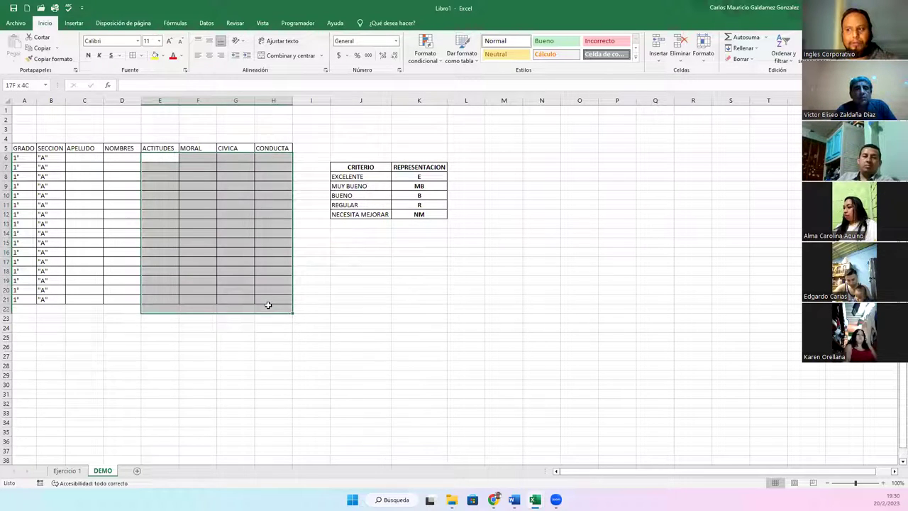
drag(268, 305, 282, 300)
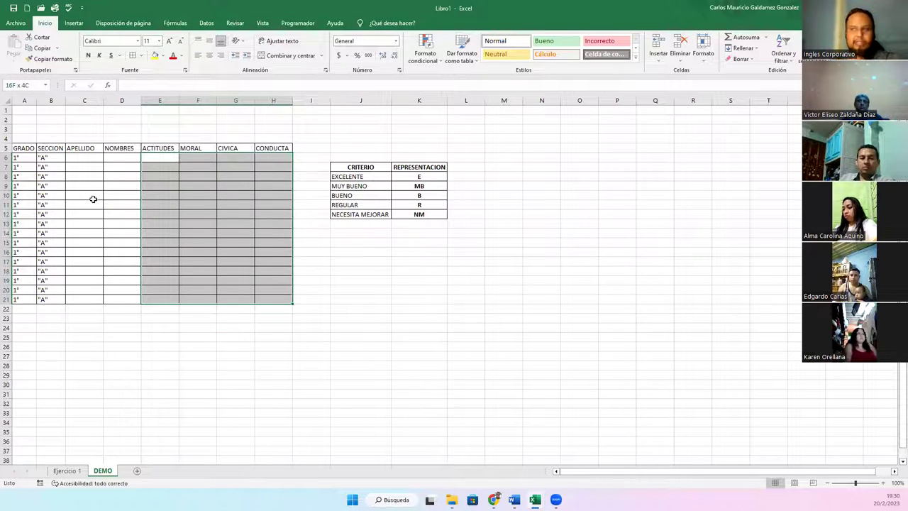
click(205, 23)
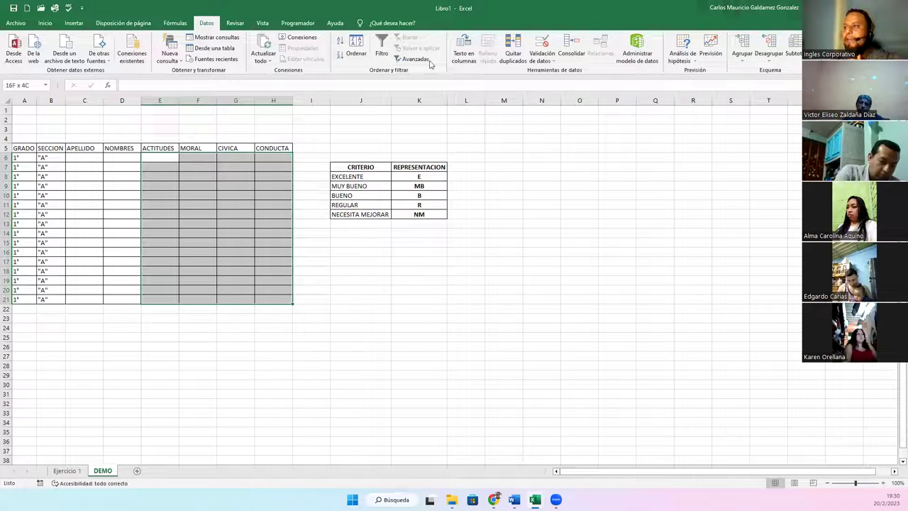
click(541, 44)
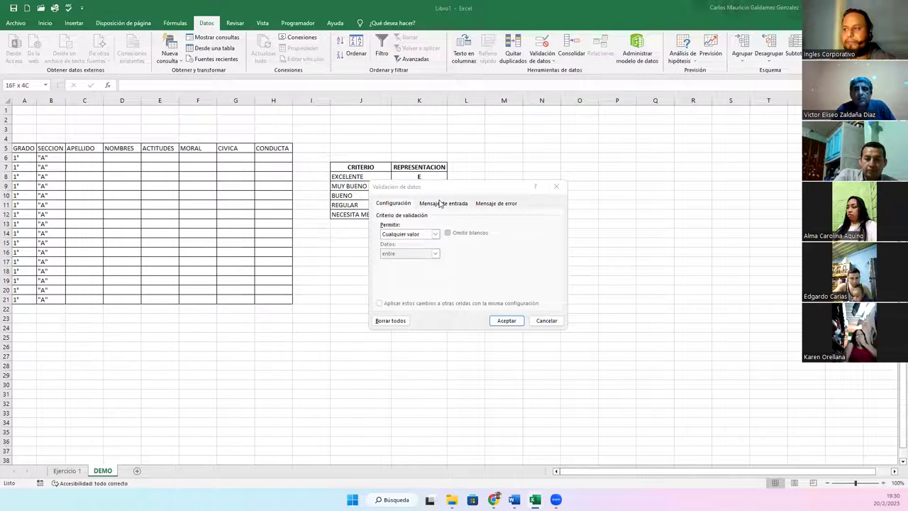
- Set Permitir to Lista and start the Origen source with E
drag(444, 187, 399, 236)
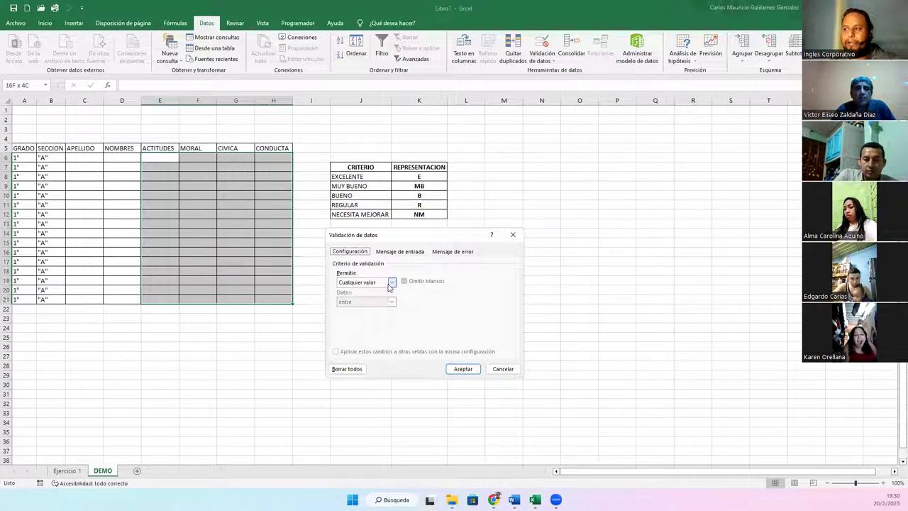
click(391, 284)
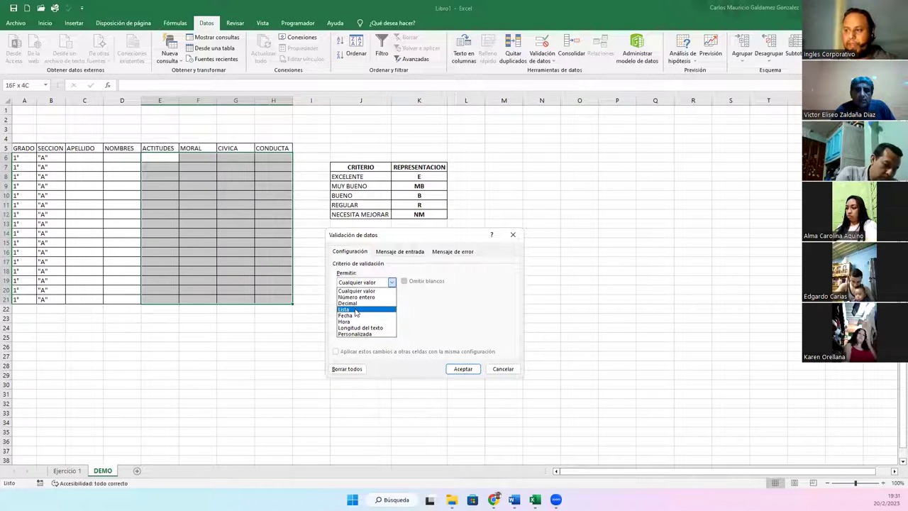
click(355, 310)
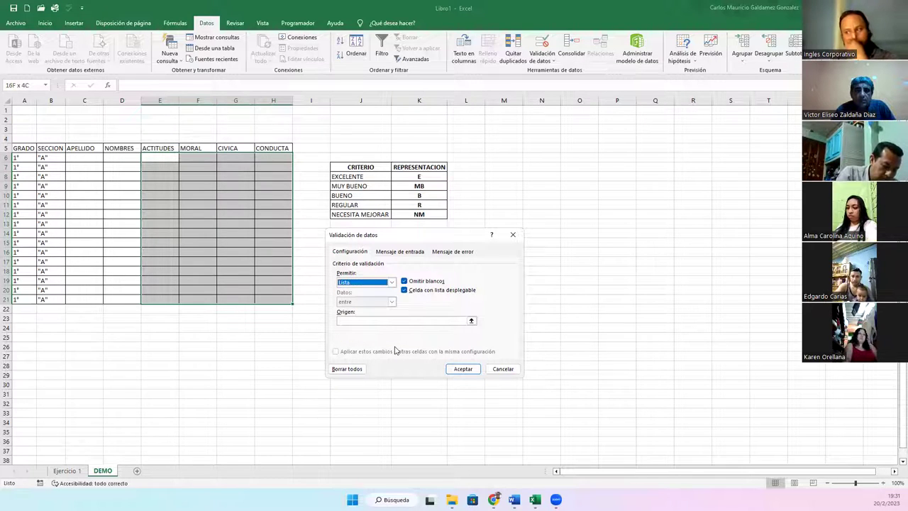
click(361, 321)
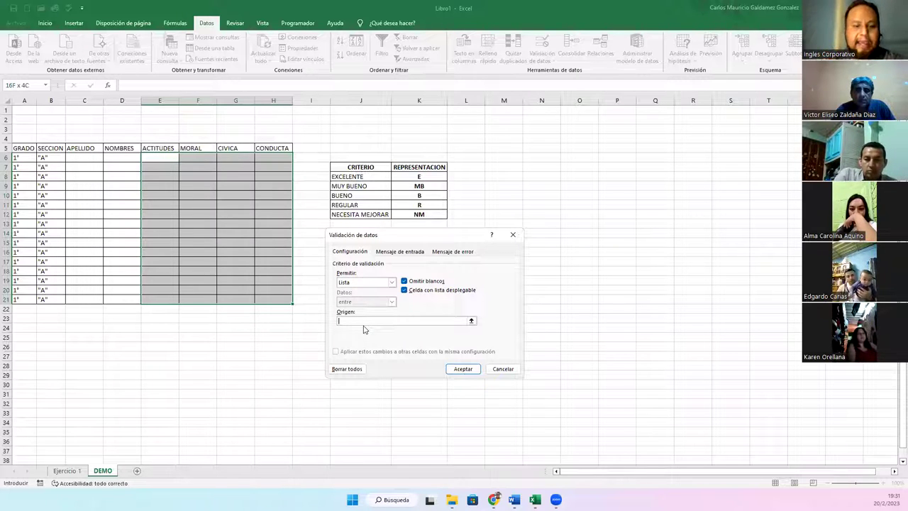
text(E,,'MB','B','R',)
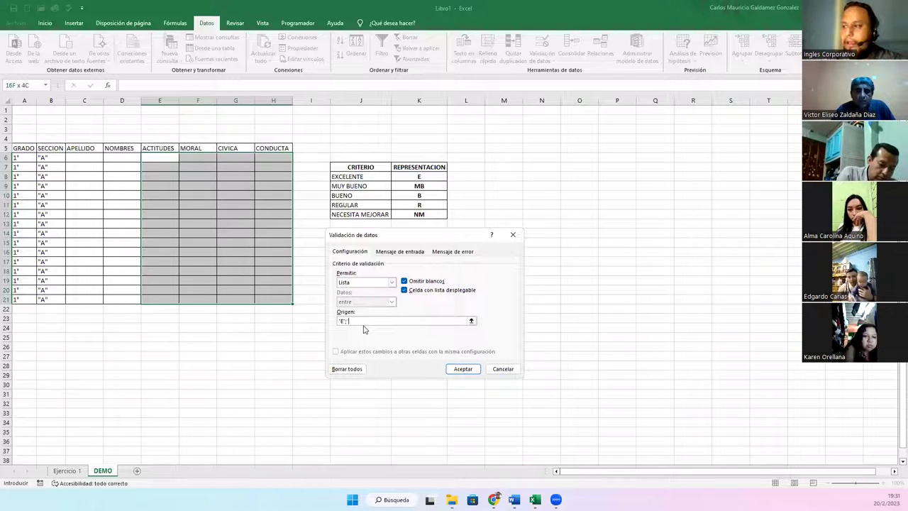
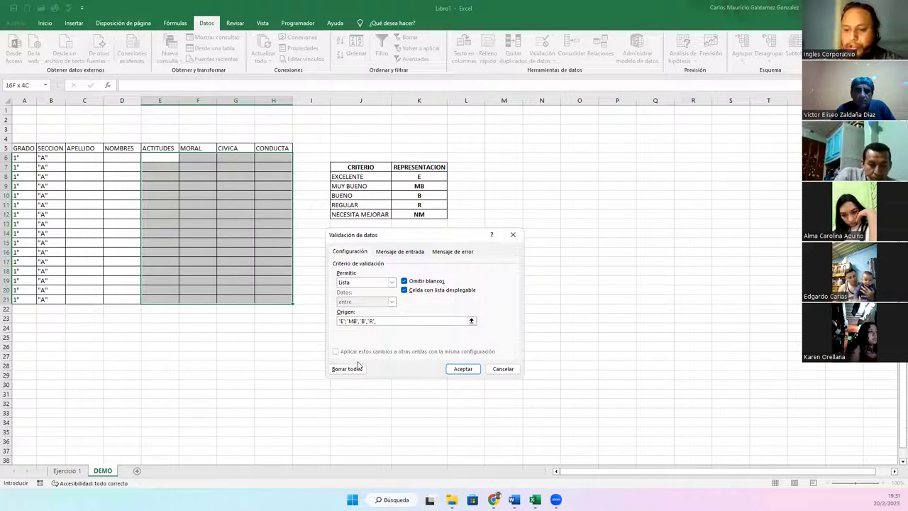
- Append NM to the validation list source after R and apply it to E6:H21
click(363, 321)
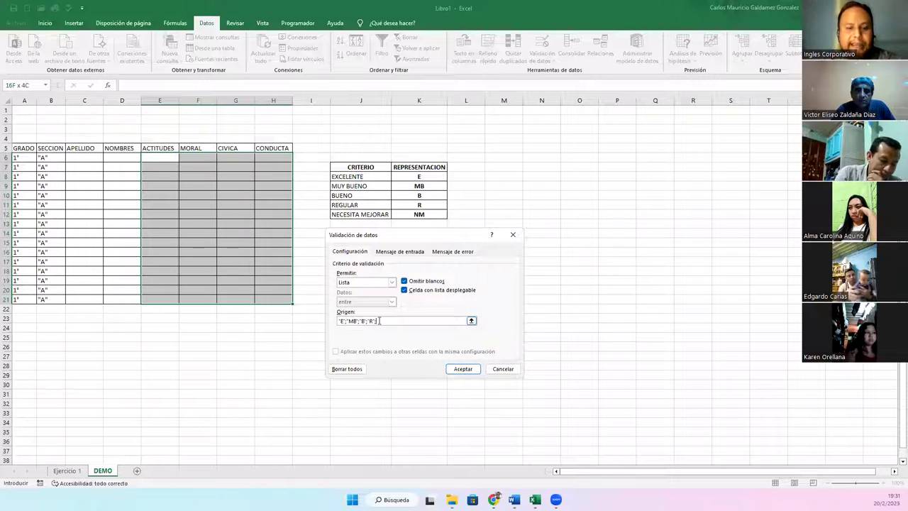
text('NM')
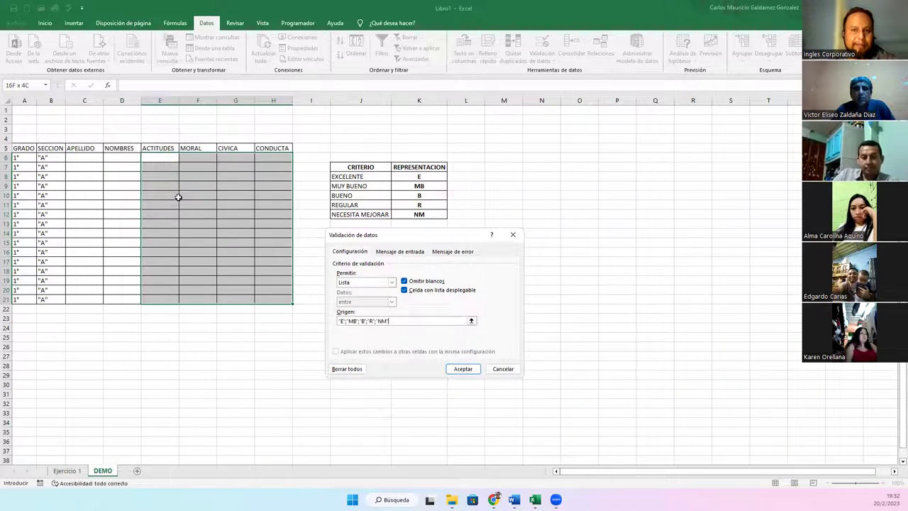
click(463, 369)
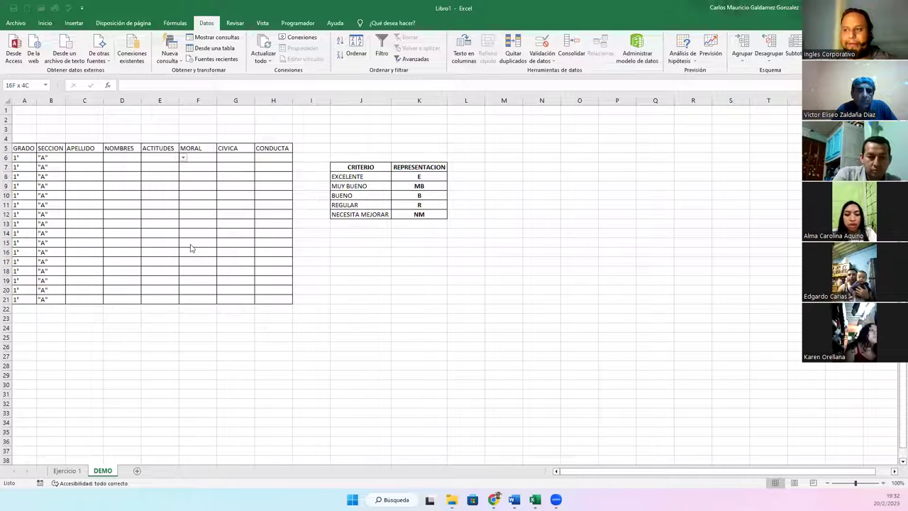
- Check that the row 6 grade cells now offer the new dropdown
scroll(151, 240, up, 2)
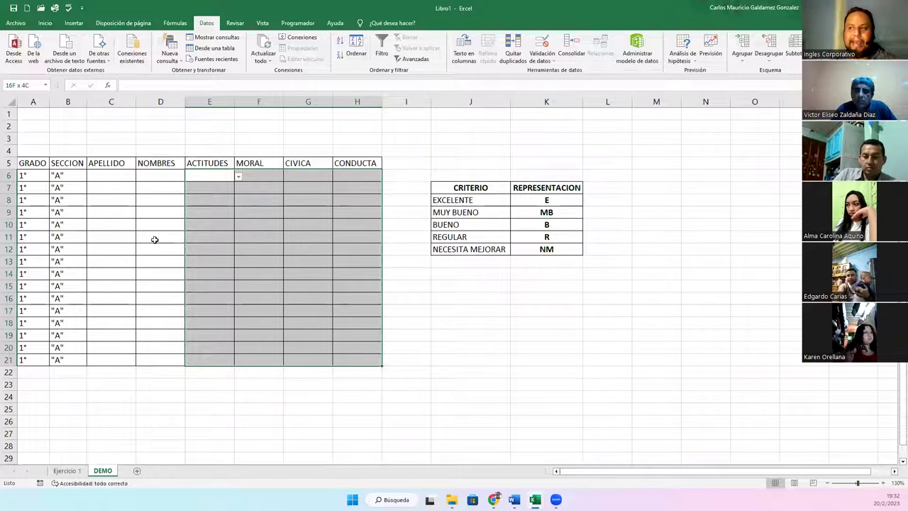
drag(204, 175, 204, 175)
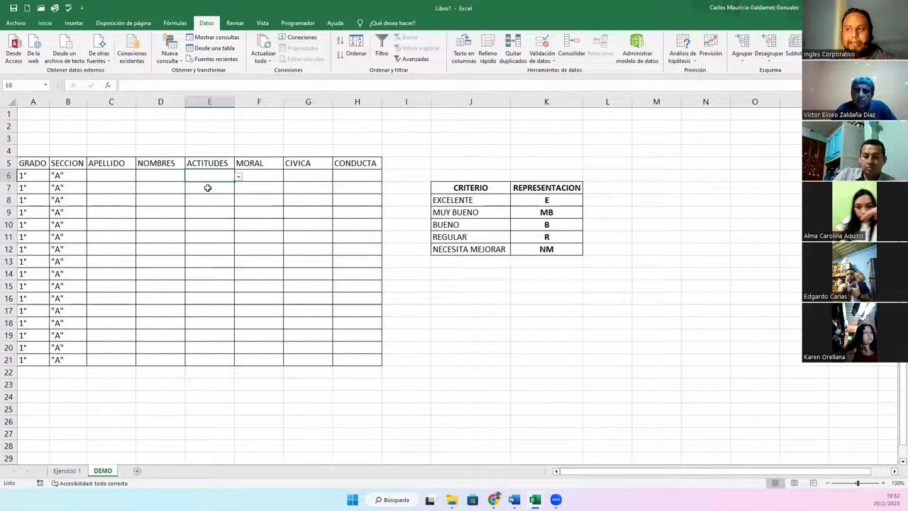
click(266, 215)
click(310, 239)
click(357, 239)
click(212, 187)
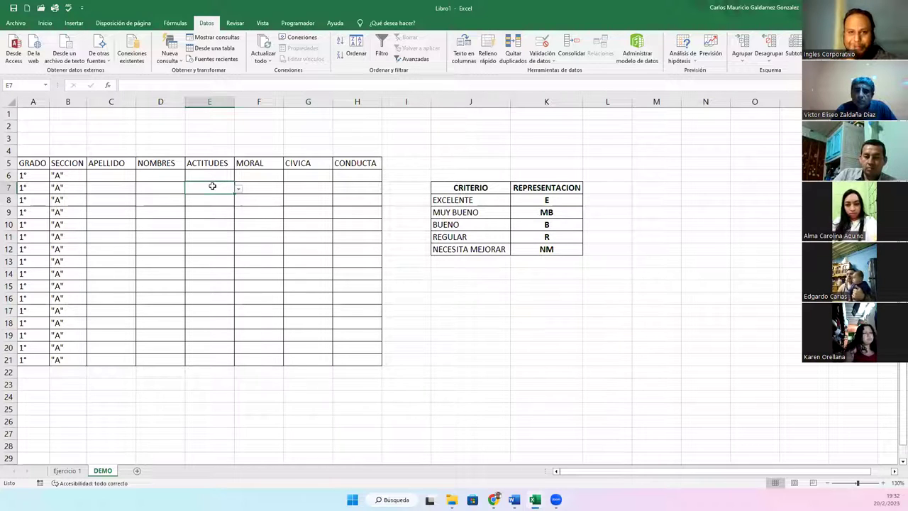
click(212, 175)
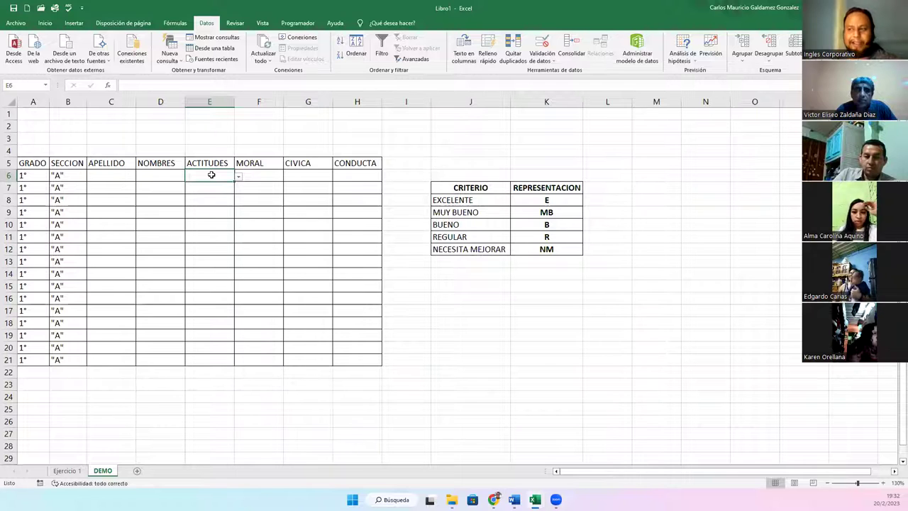
- Enter a sample student's surname in C6 and name in D6
click(110, 177)
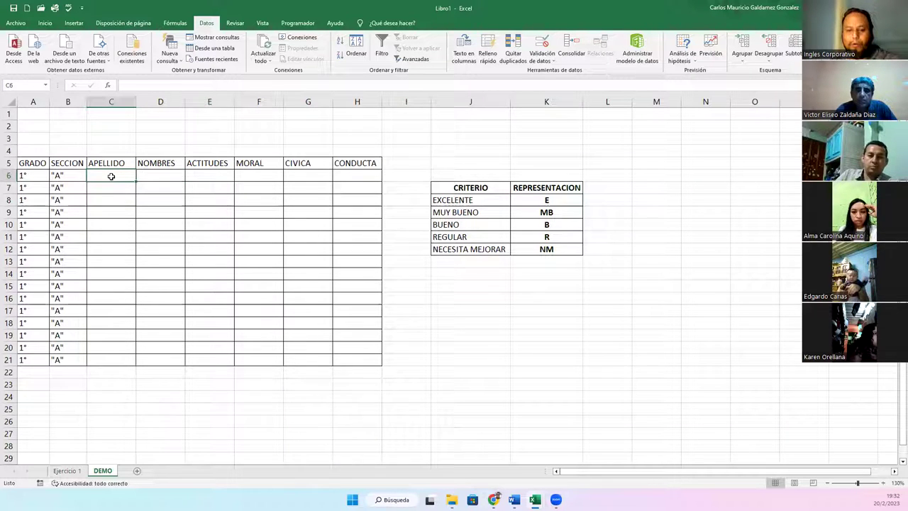
text(JUAN)
key(Tab)
text(PEREZ)
key(Tab)
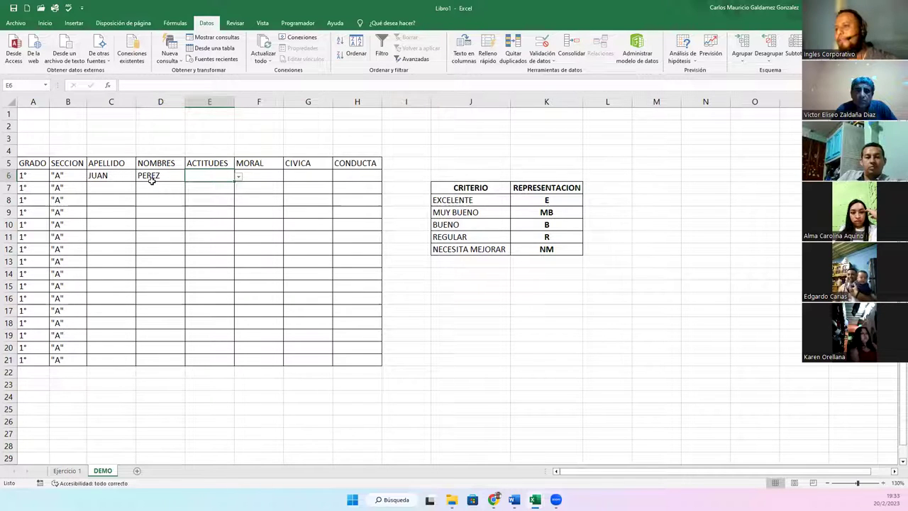
- Pick grade B for ACTITUDES in E6 and R for MORAL in F6
click(239, 177)
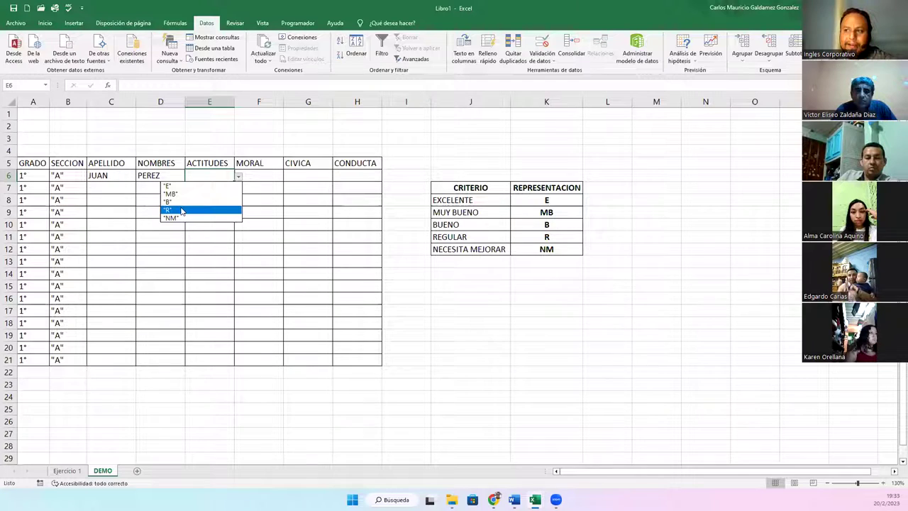
click(179, 202)
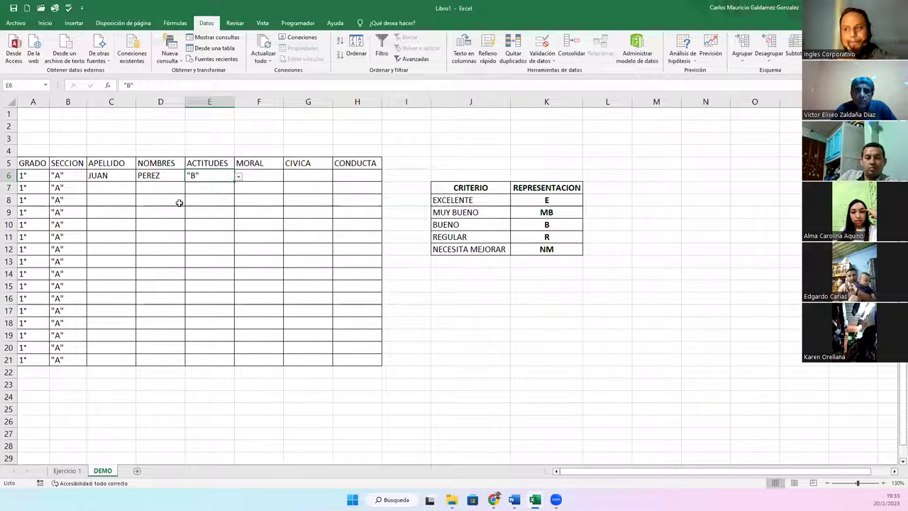
click(277, 166)
click(276, 173)
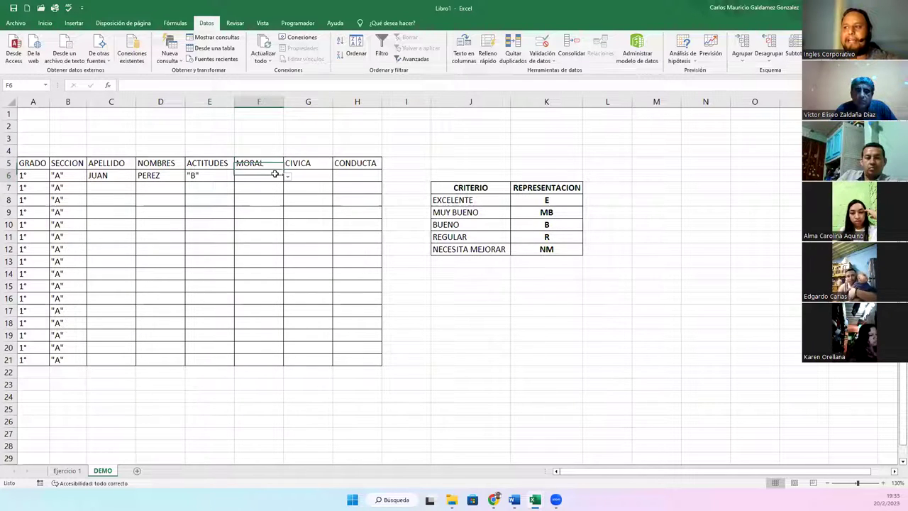
click(287, 177)
click(258, 210)
- Pick grade R for CIVICA in G6 and B for CONDUCTA in H6
click(308, 164)
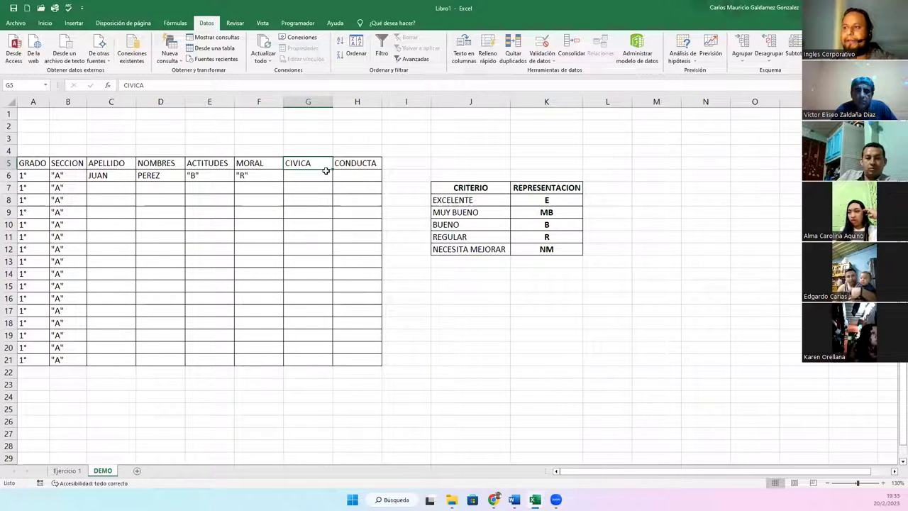
click(324, 177)
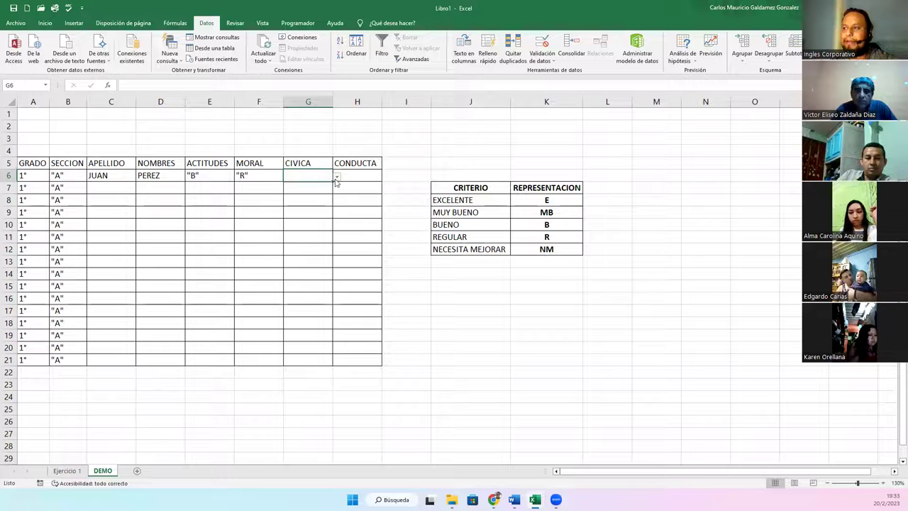
click(337, 177)
click(297, 210)
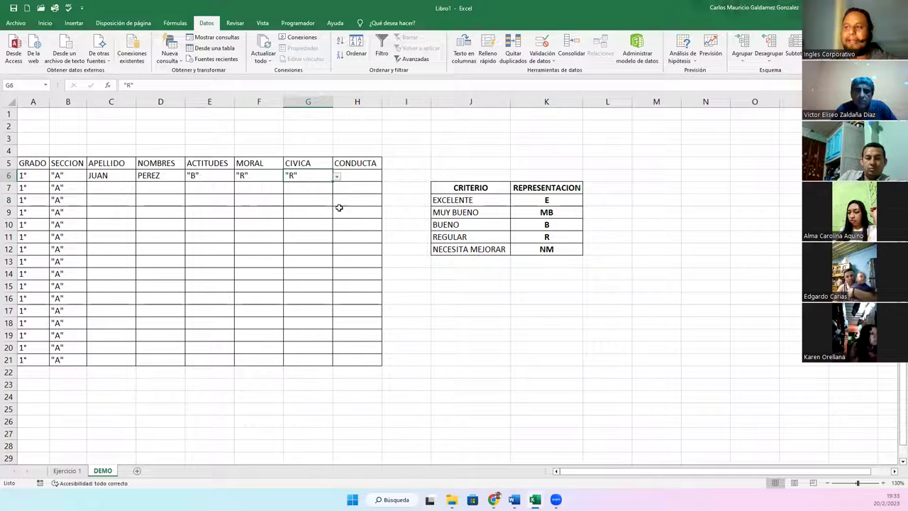
click(362, 175)
click(389, 176)
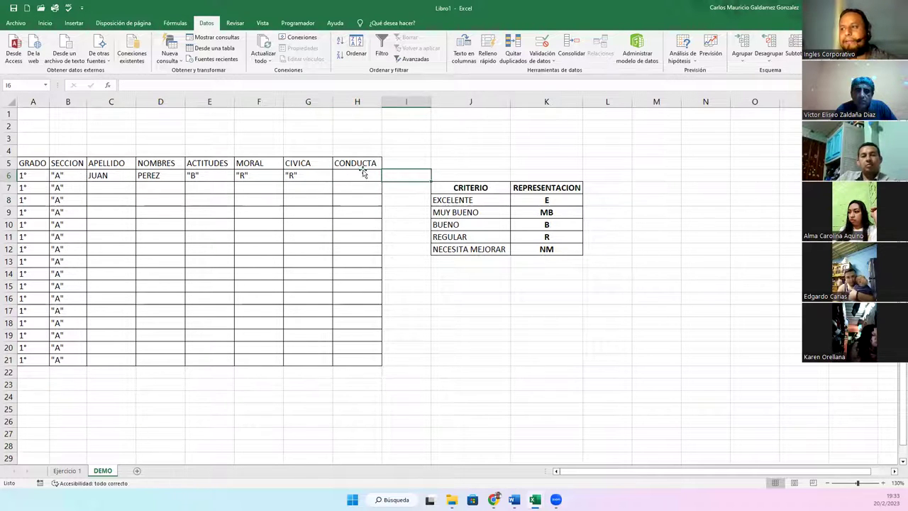
click(362, 174)
click(386, 176)
click(364, 203)
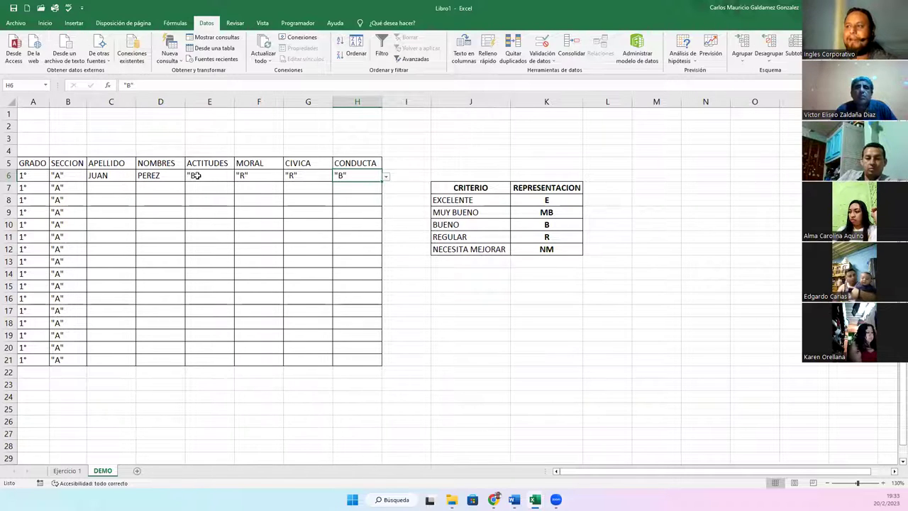
- Replace the E6:H21 list source with the unquoted E;MB;B;R;NM in Data Validation
mouse_move(197, 175)
mouse_down()
mouse_move(295, 271)
mouse_move(349, 356)
mouse_up()
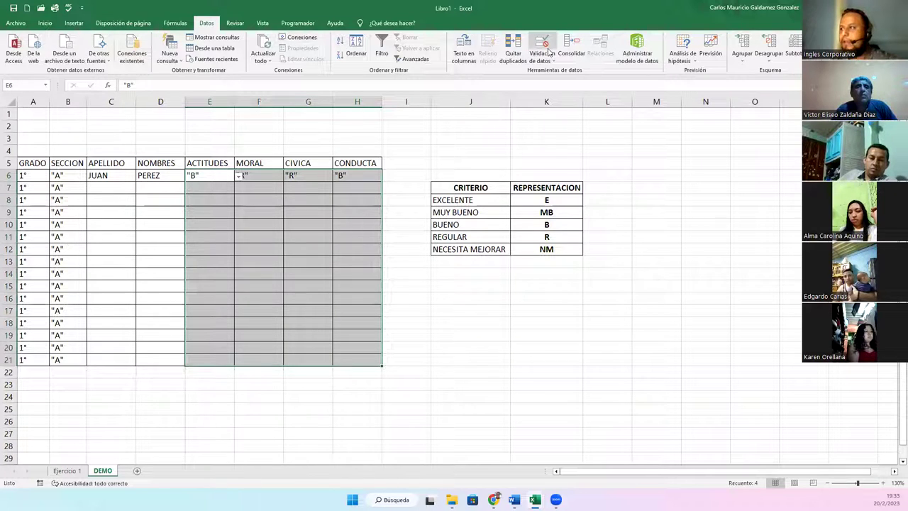
click(549, 53)
click(561, 84)
click(404, 321)
text(e)
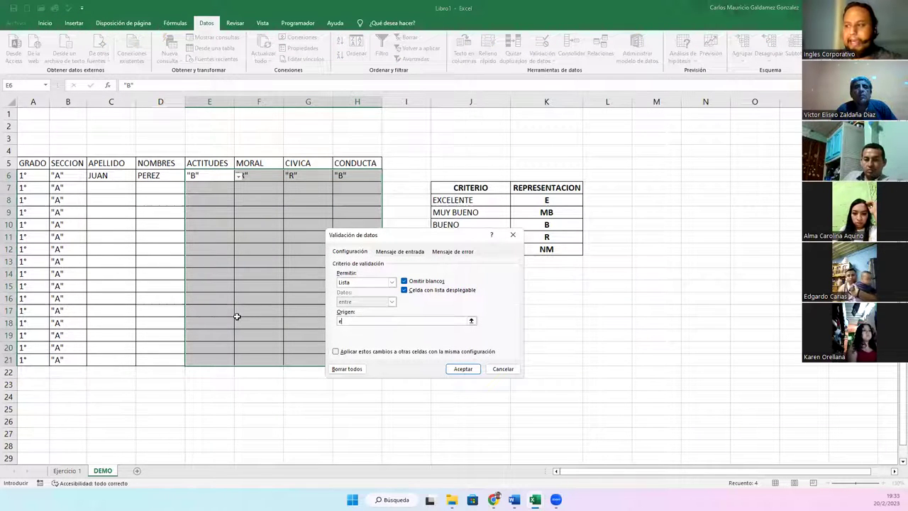
text(E;MB;B)
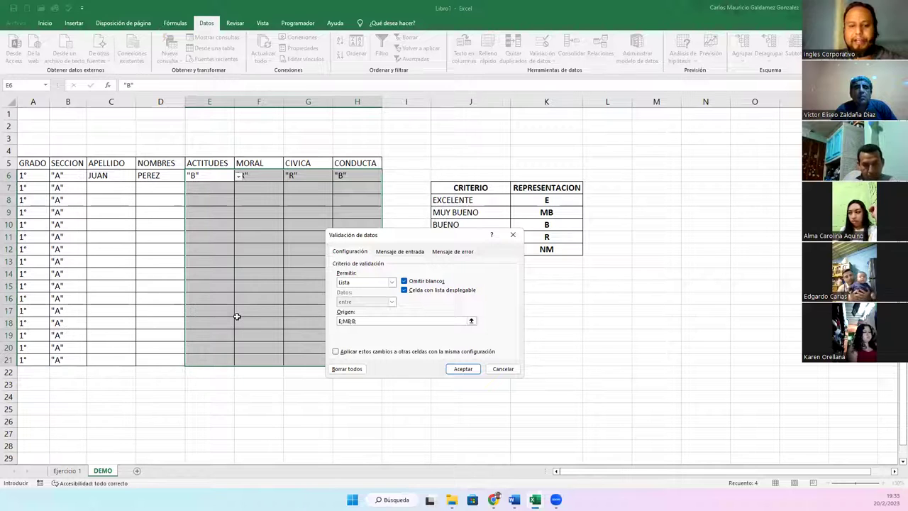
text(R;NM)
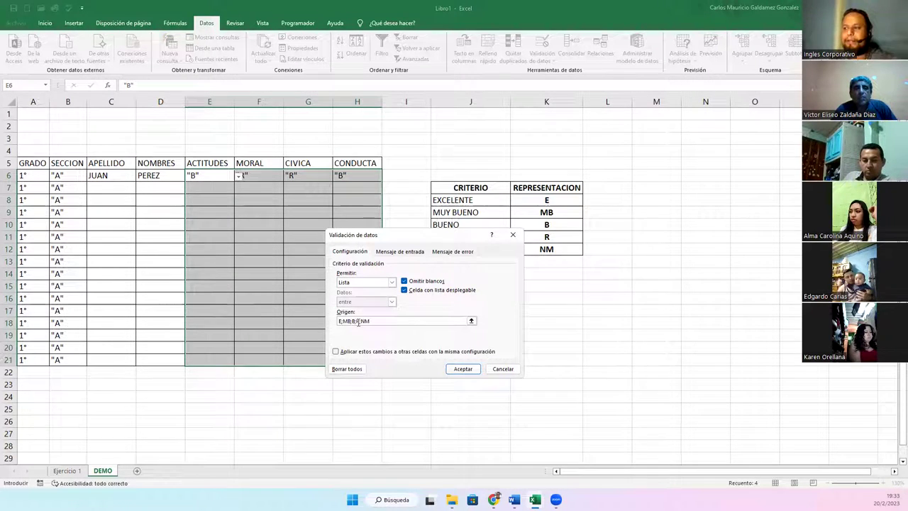
click(462, 369)
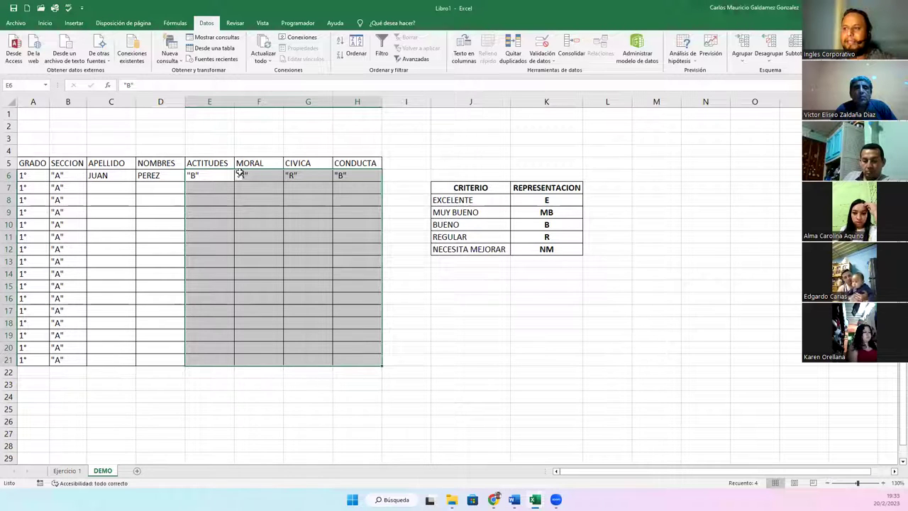
- Re-pick grades B, R, R, B in E6:H6, then select the grade block E6:H21
click(239, 177)
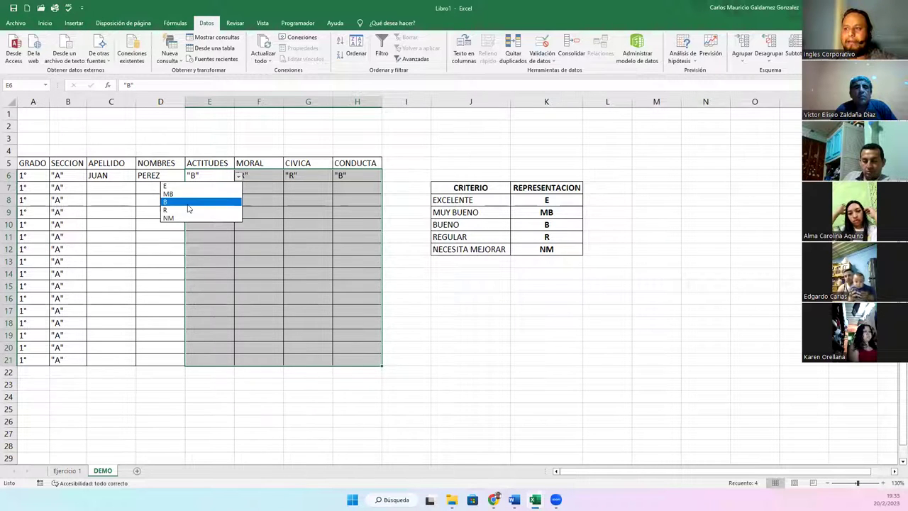
click(188, 203)
click(264, 176)
click(288, 176)
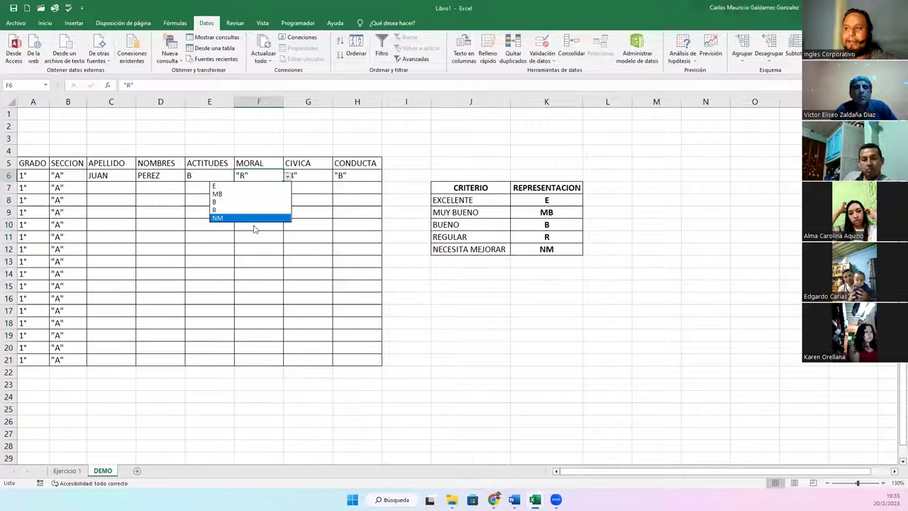
click(245, 210)
click(309, 178)
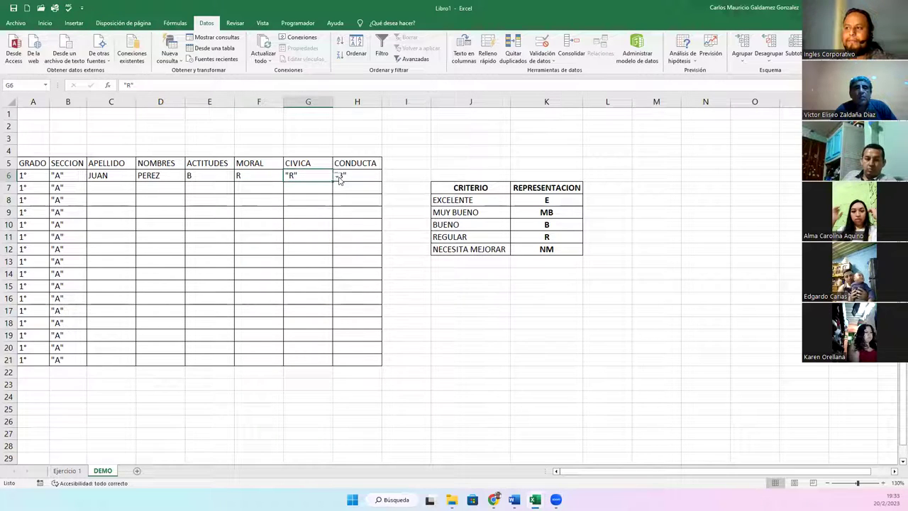
click(337, 176)
click(327, 211)
click(366, 175)
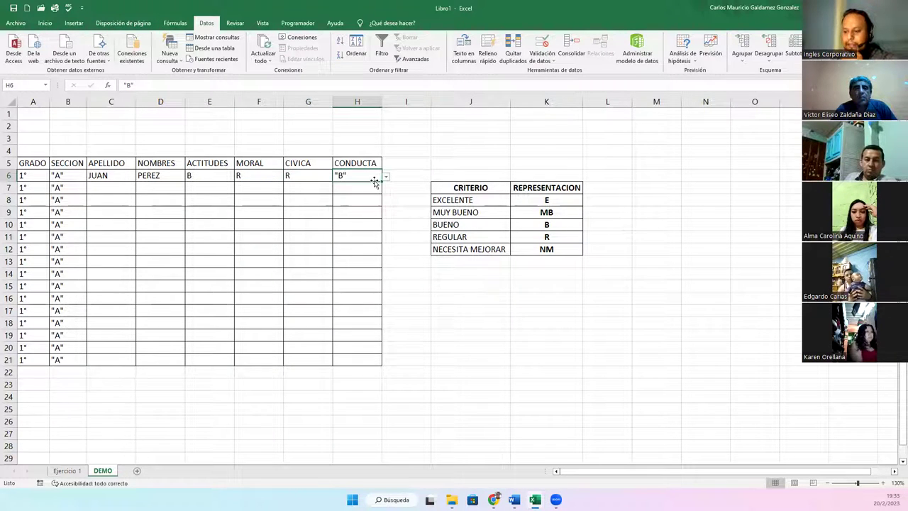
click(386, 178)
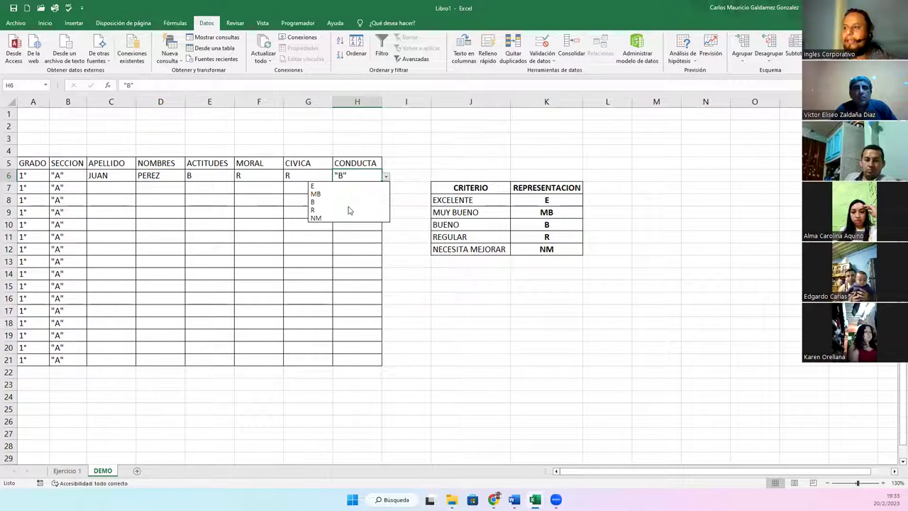
click(341, 203)
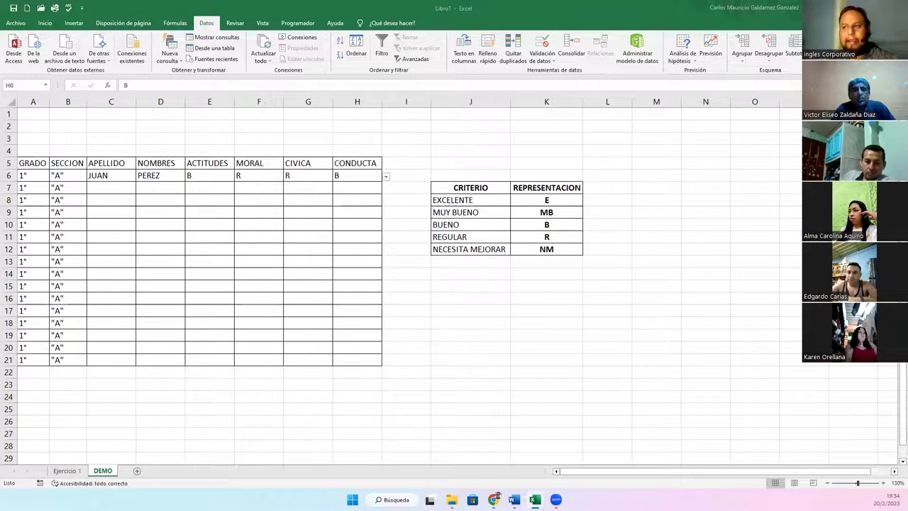
mouse_move(195, 177)
mouse_down()
mouse_move(320, 177)
mouse_move(355, 355)
mouse_up()
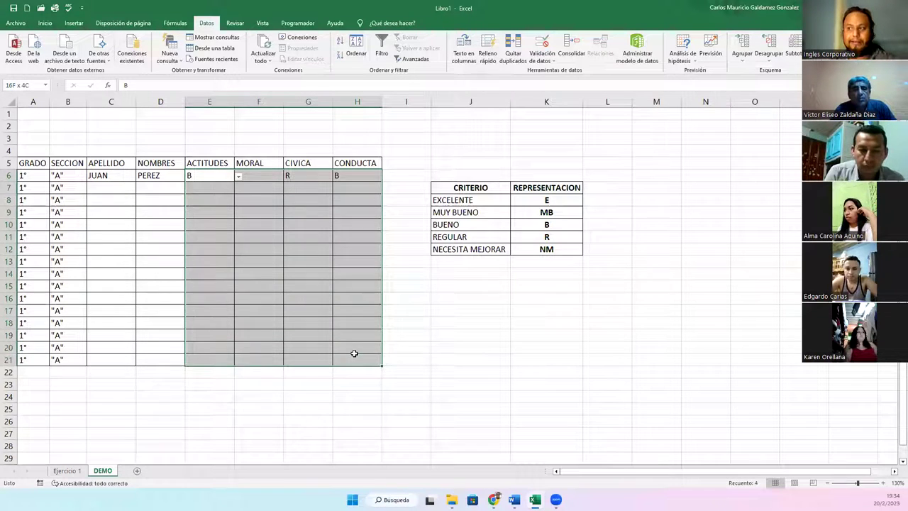
click(298, 297)
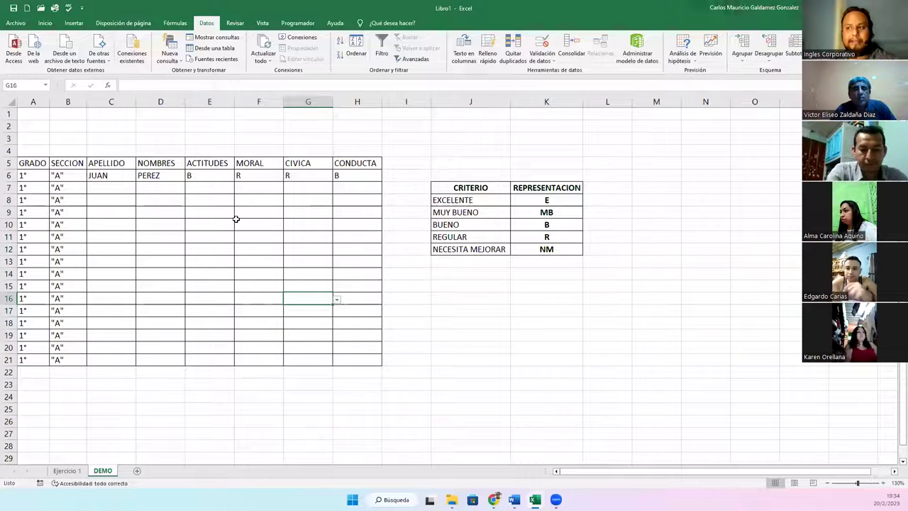
- Centre and bold the grade cells E6:H21
click(200, 176)
mouse_move(200, 176)
mouse_down()
mouse_move(323, 287)
mouse_move(349, 359)
mouse_up()
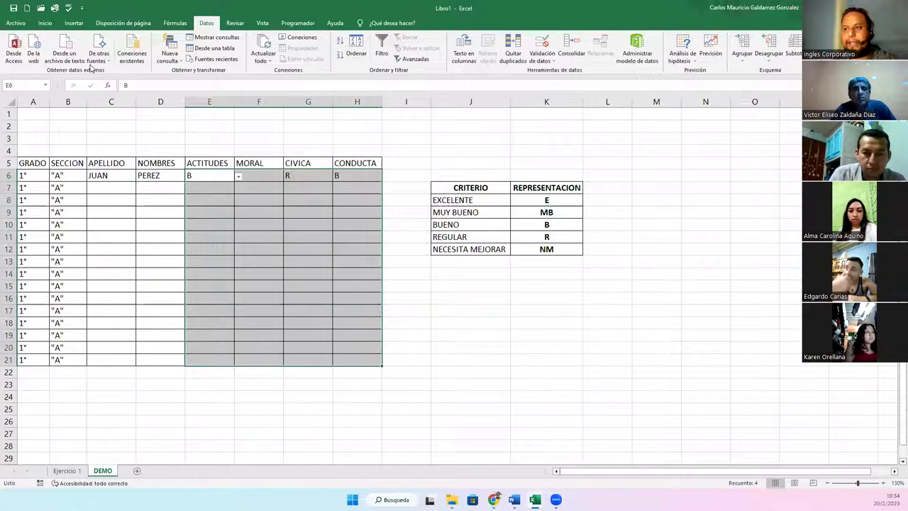
click(45, 24)
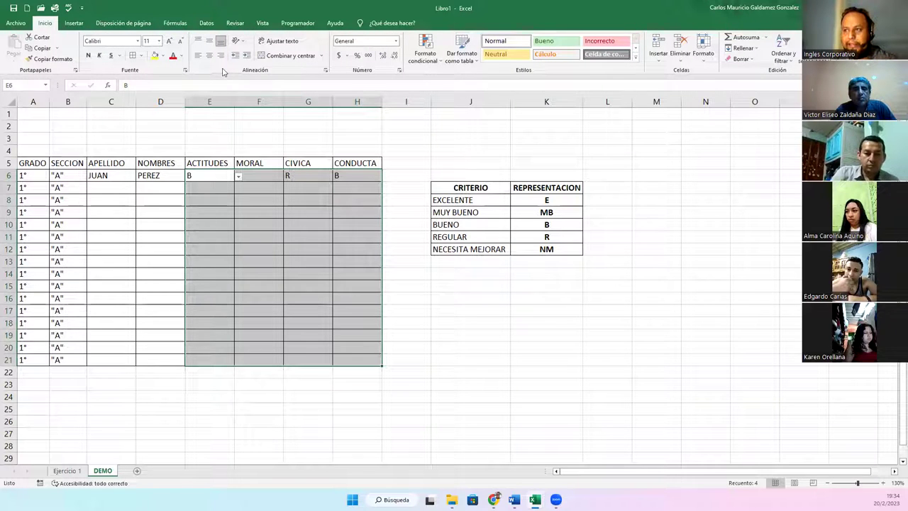
click(210, 55)
click(88, 56)
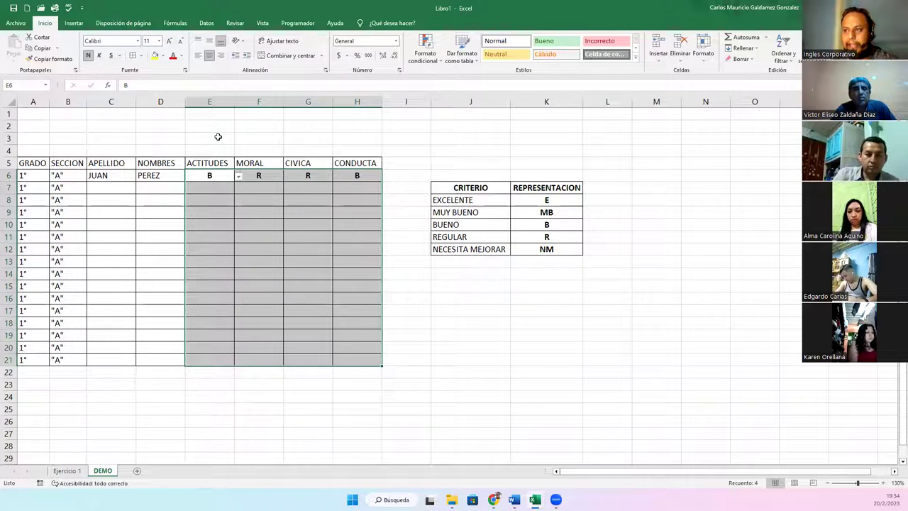
- Make the ACTITUDES–CONDUCTA headers in E5:H5 bold with blue font
drag(207, 163, 349, 163)
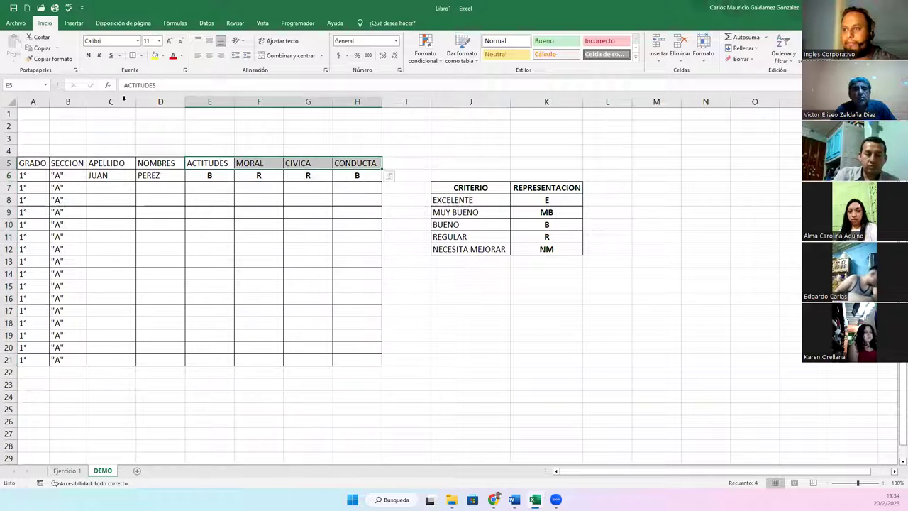
click(88, 55)
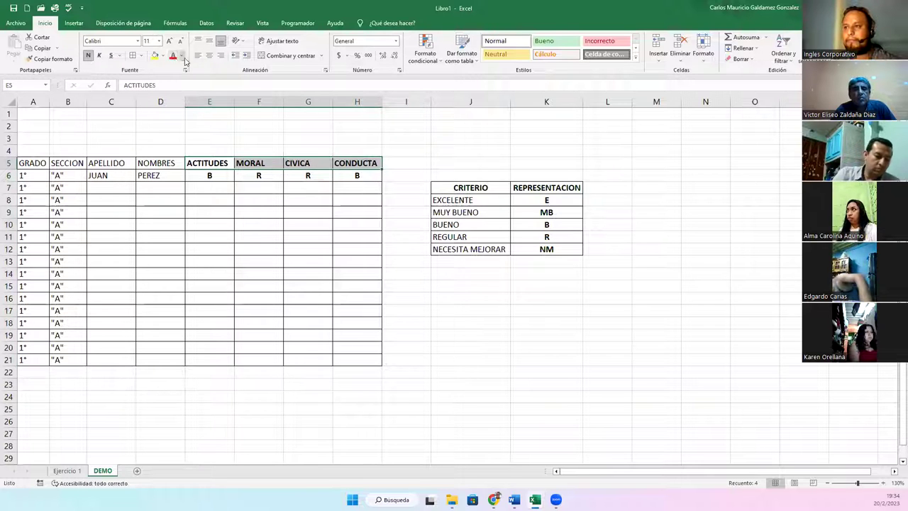
click(181, 56)
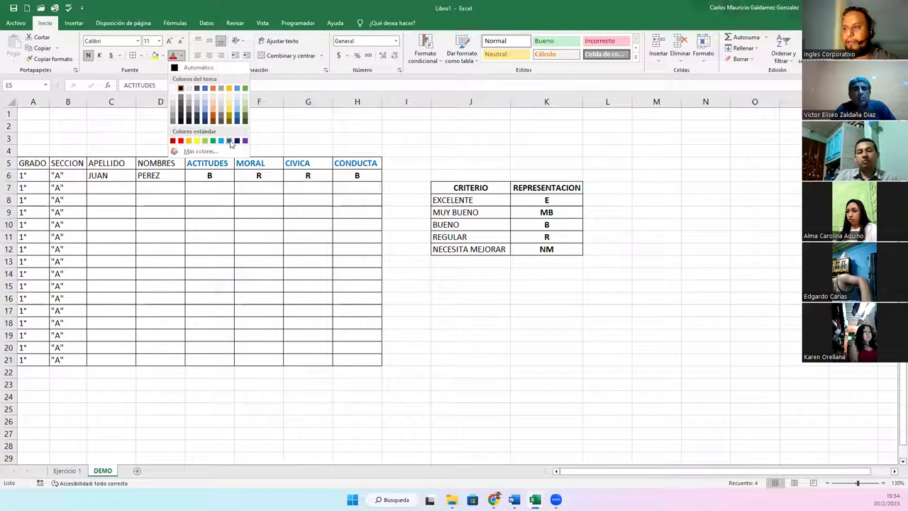
click(230, 144)
drag(196, 178, 351, 361)
click(266, 259)
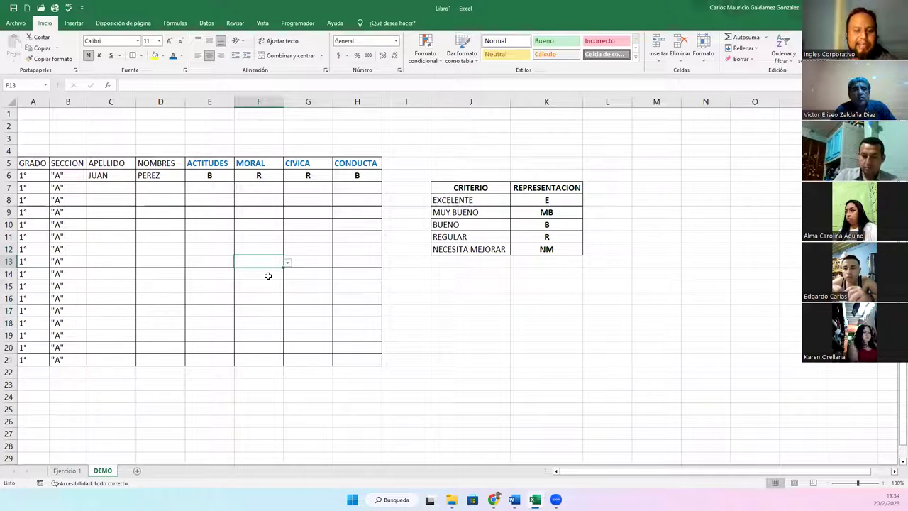
text(X)
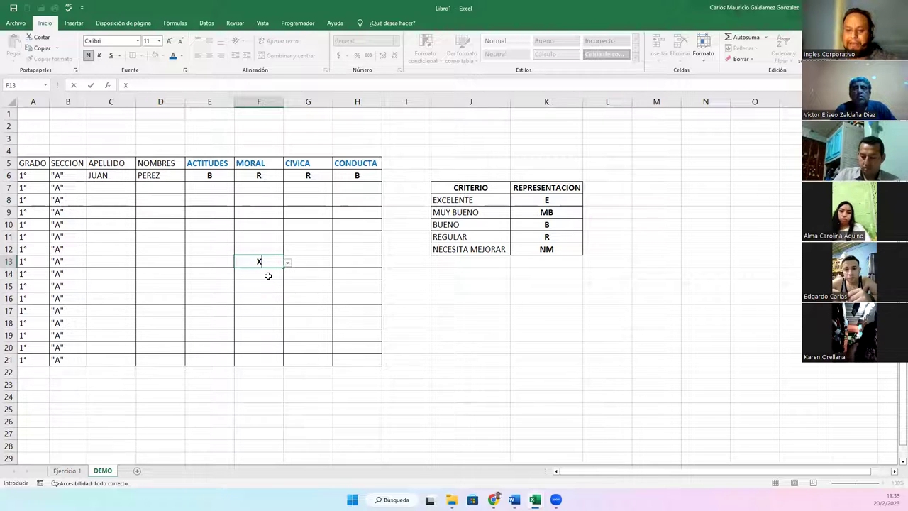
key(Return)
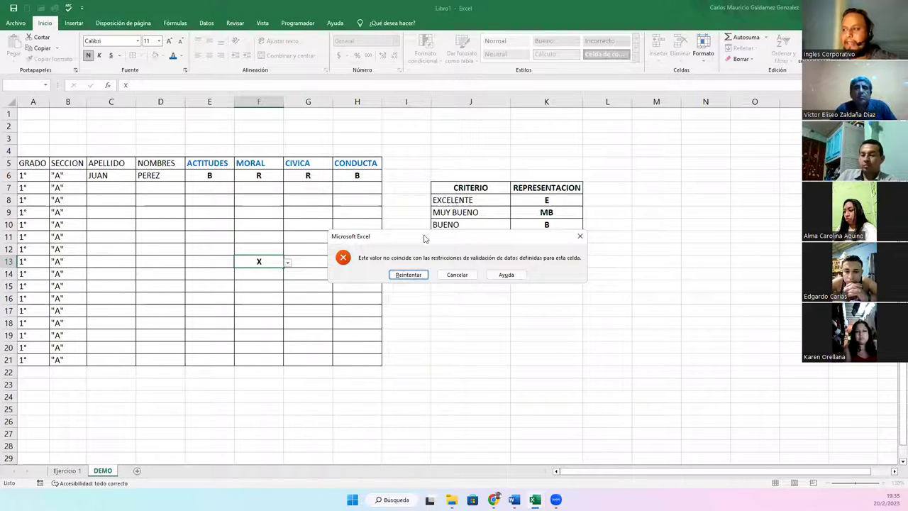
drag(424, 238, 532, 298)
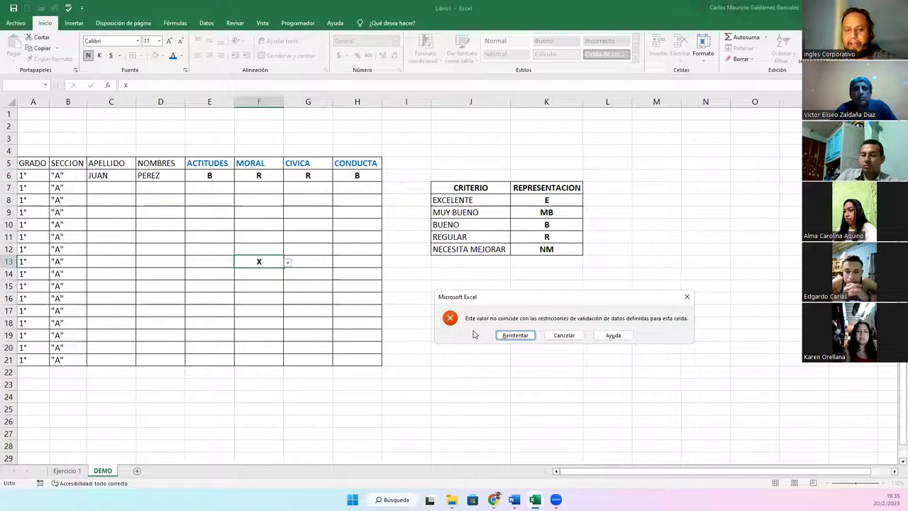
click(564, 335)
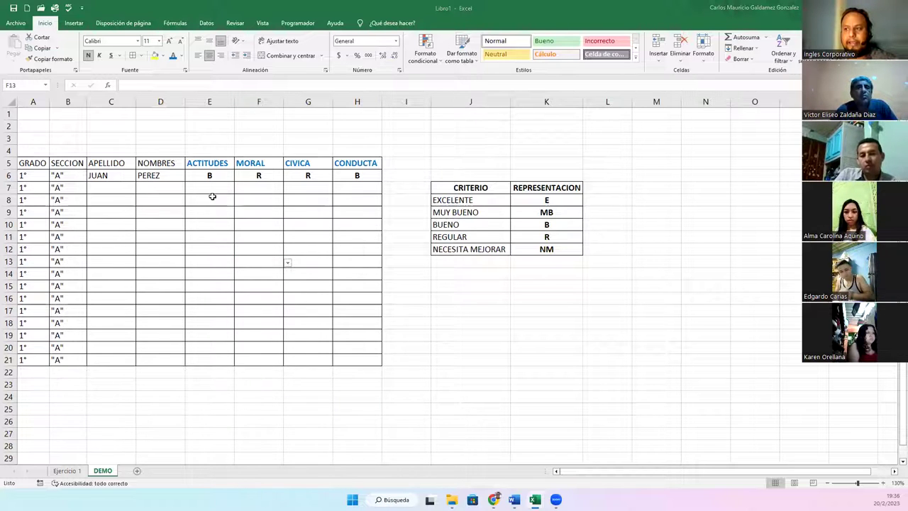
click(202, 180)
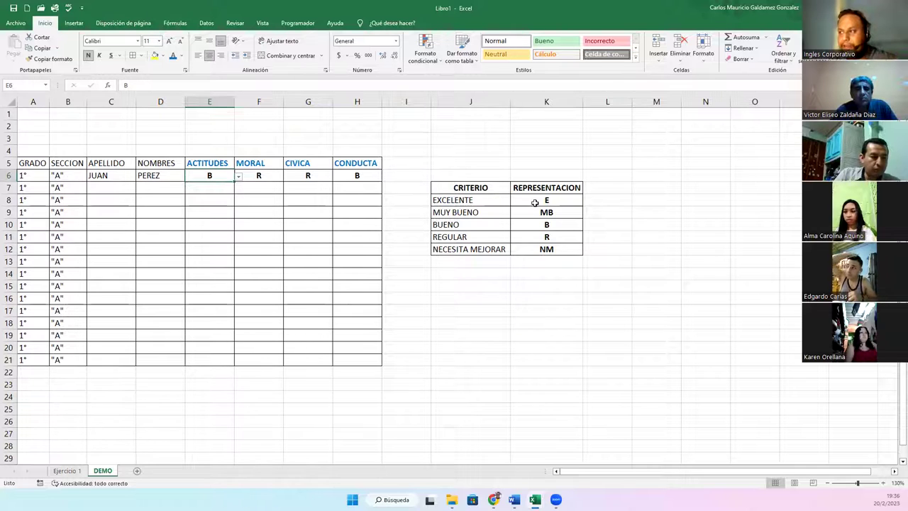
click(531, 213)
click(532, 249)
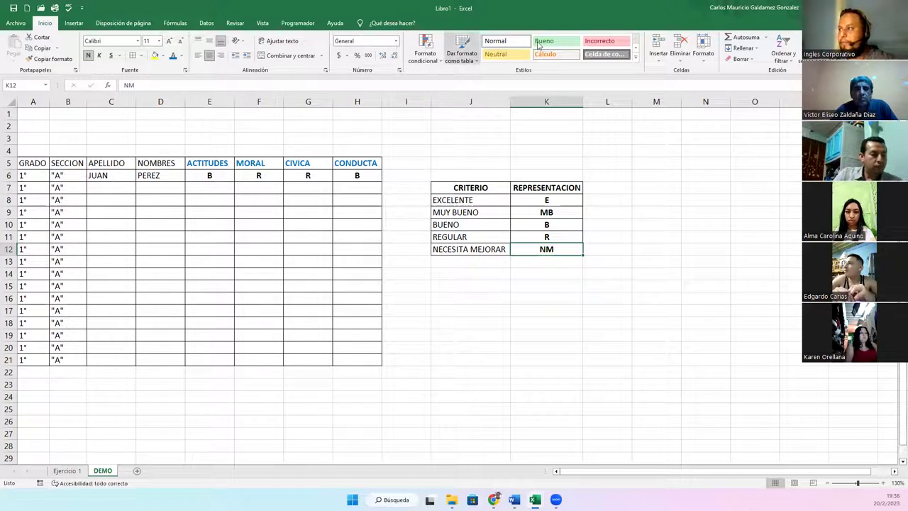
click(206, 23)
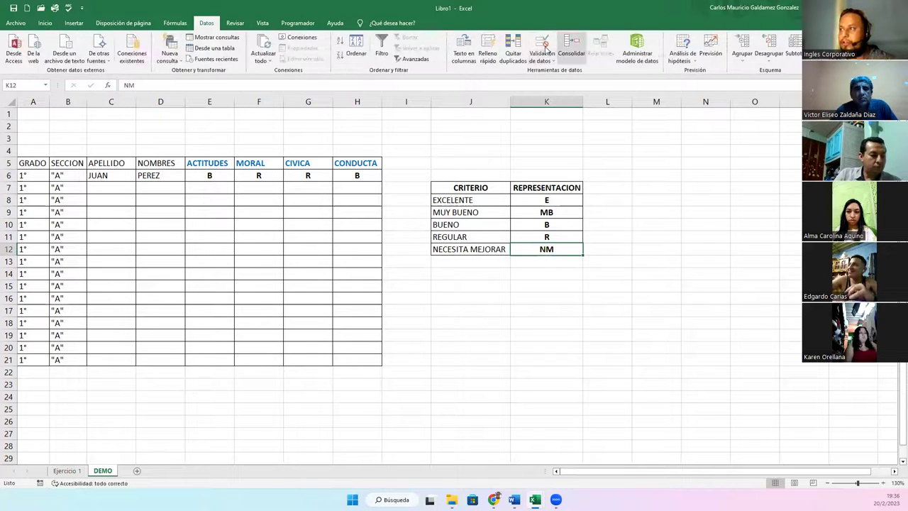
click(542, 44)
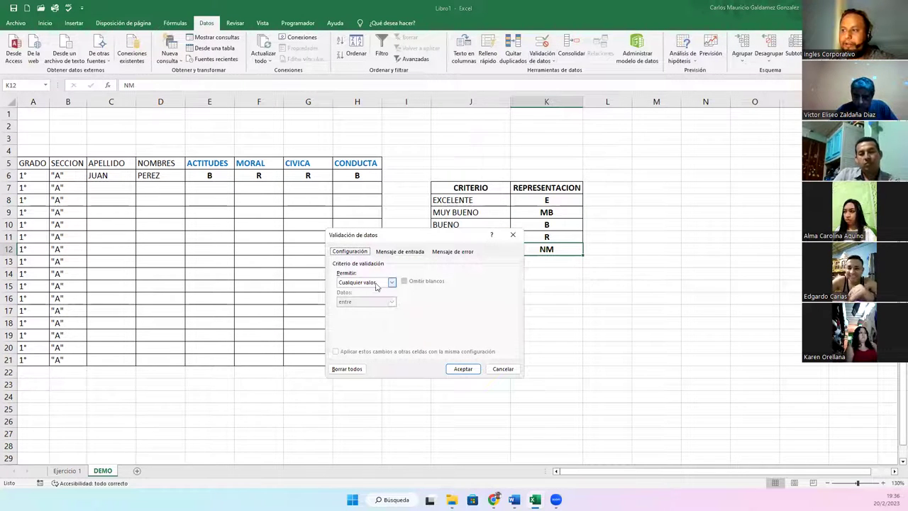
click(502, 368)
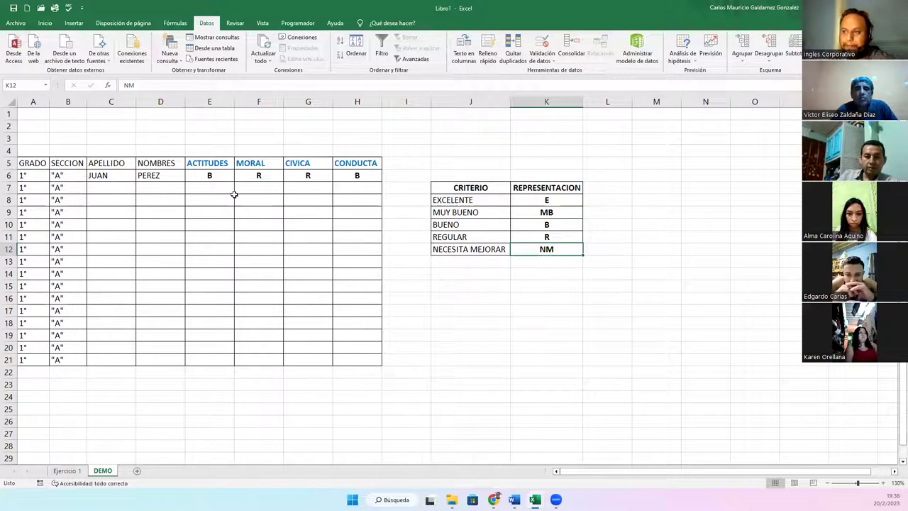
drag(215, 176, 365, 361)
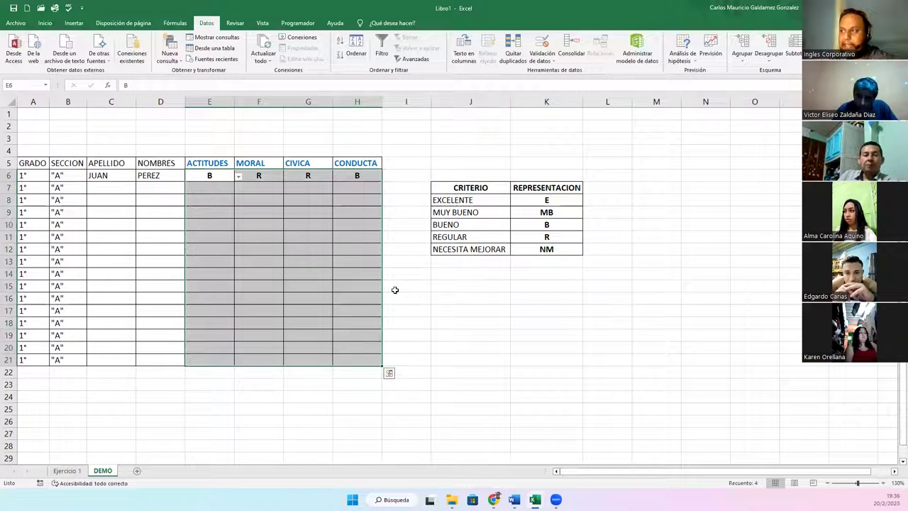
click(550, 43)
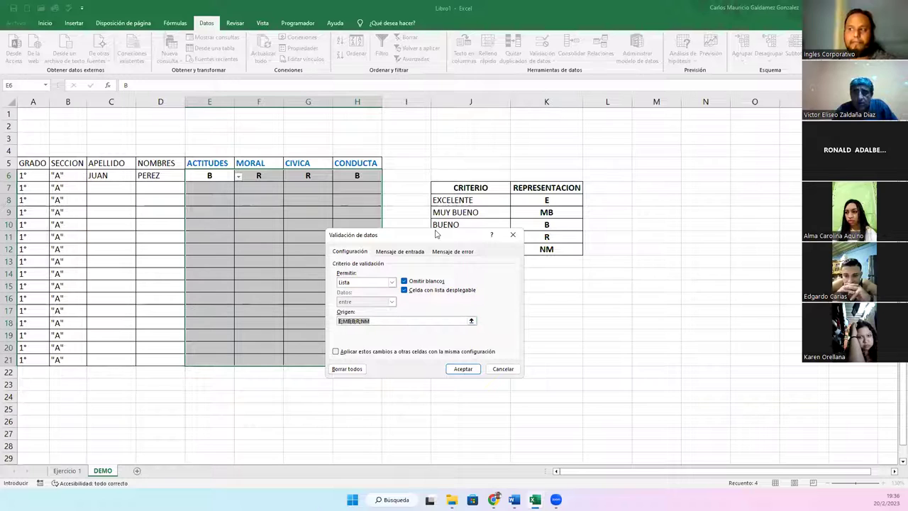
drag(436, 234, 462, 273)
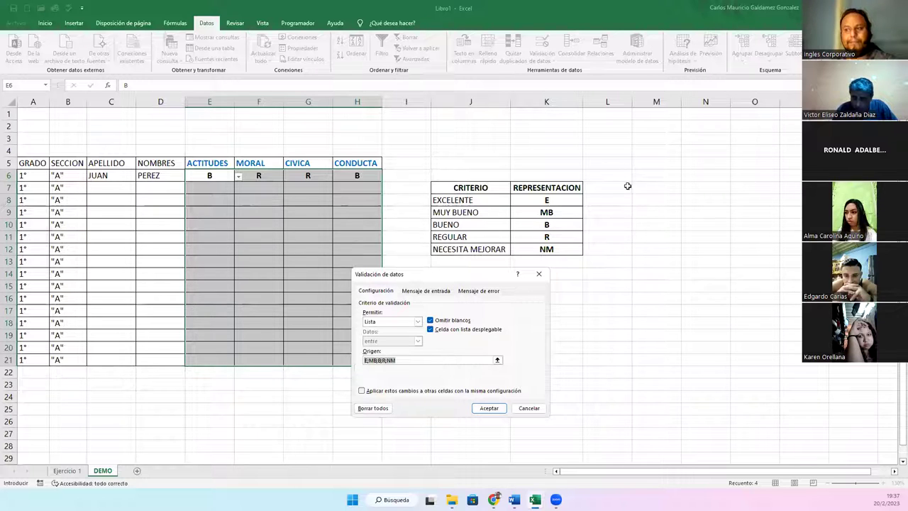
click(529, 408)
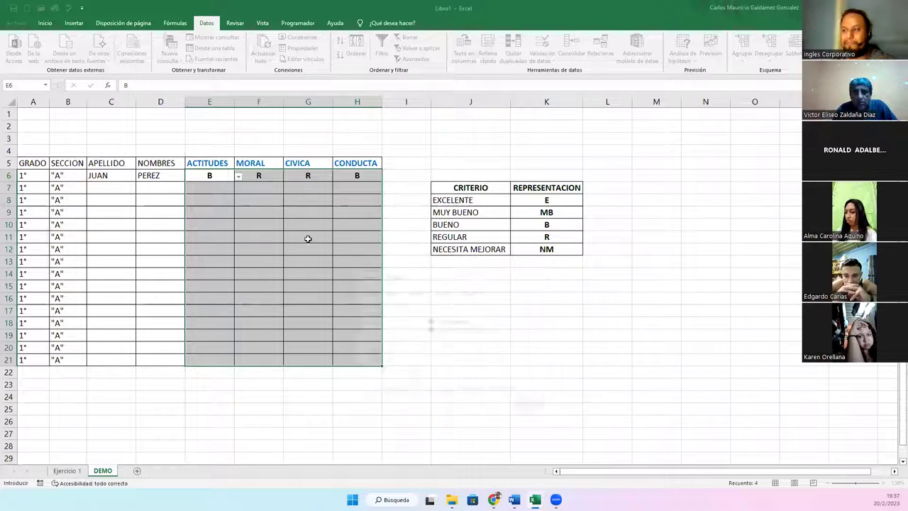
click(213, 176)
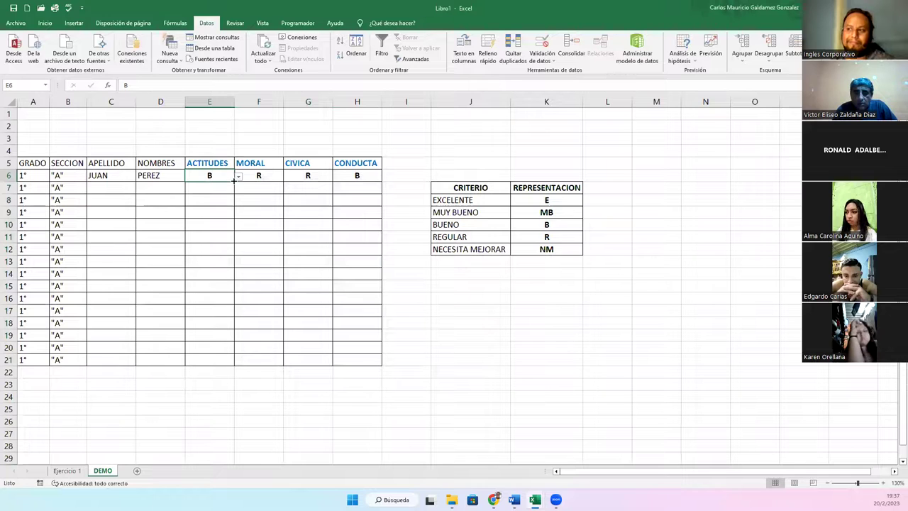
- Fill B down the ACTITUDES column, and set F7 to E and fill it down MORAL
double_click(233, 181)
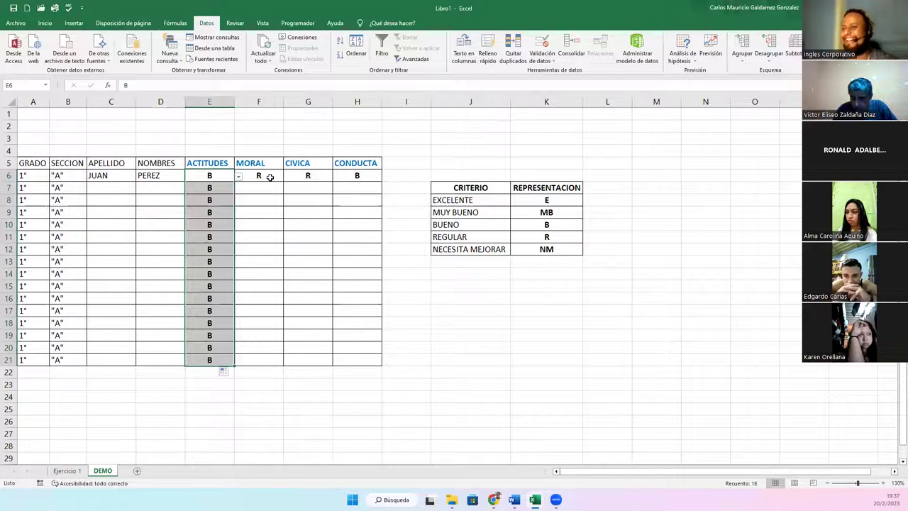
click(266, 177)
click(279, 187)
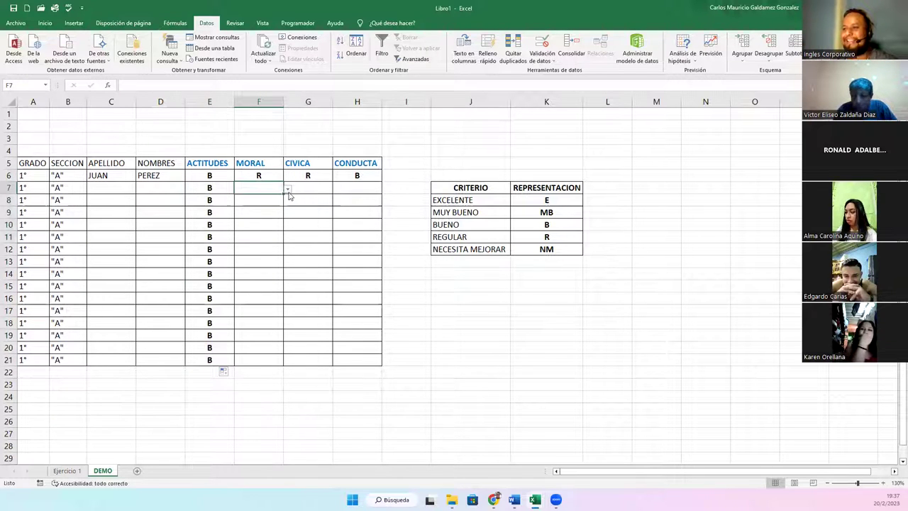
click(288, 189)
click(220, 198)
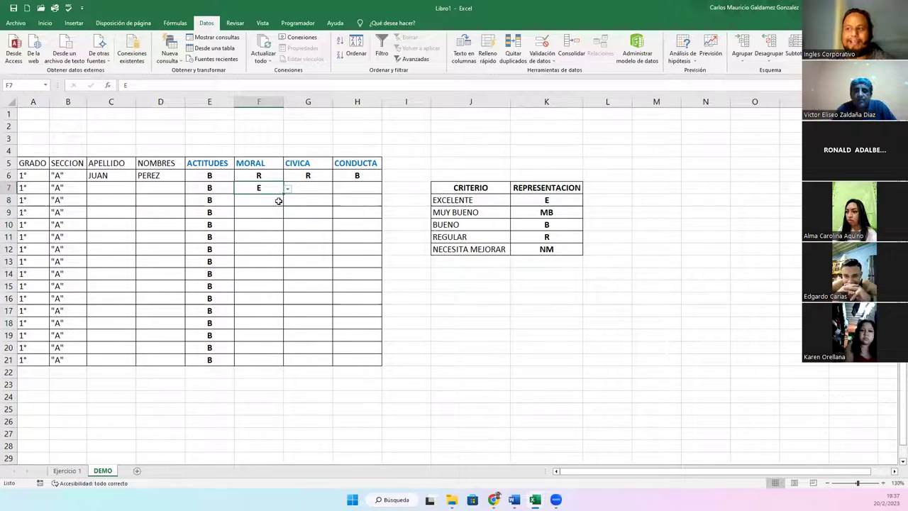
double_click(283, 194)
- Set G7 to MB and fill it down CIVICA, then grade H7 as E
click(320, 187)
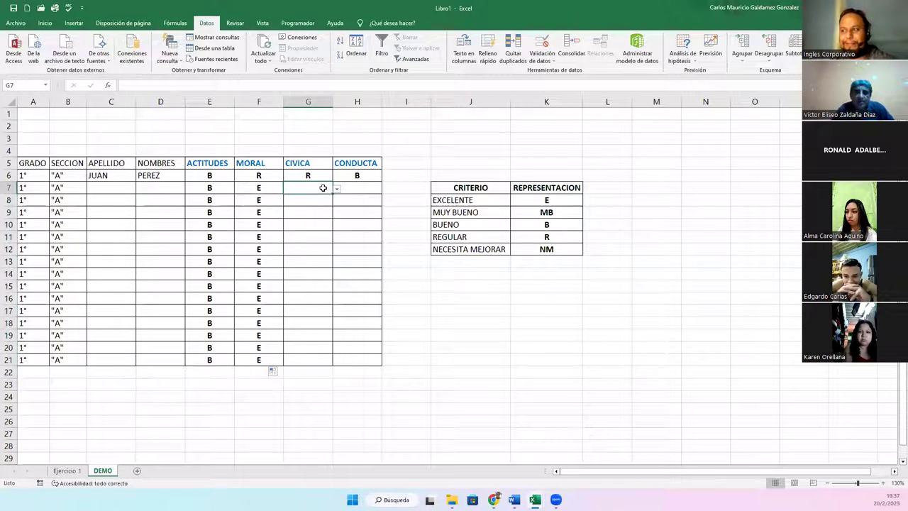
key(Right)
click(321, 188)
click(337, 189)
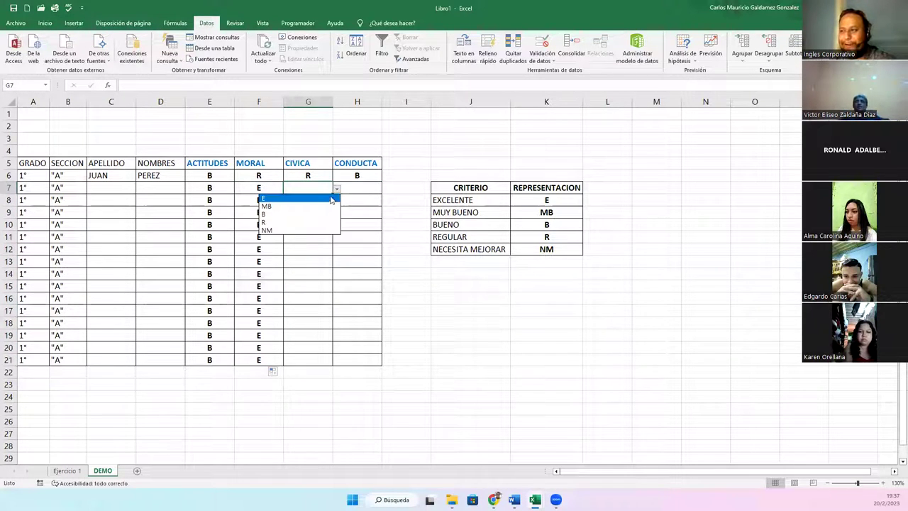
click(301, 206)
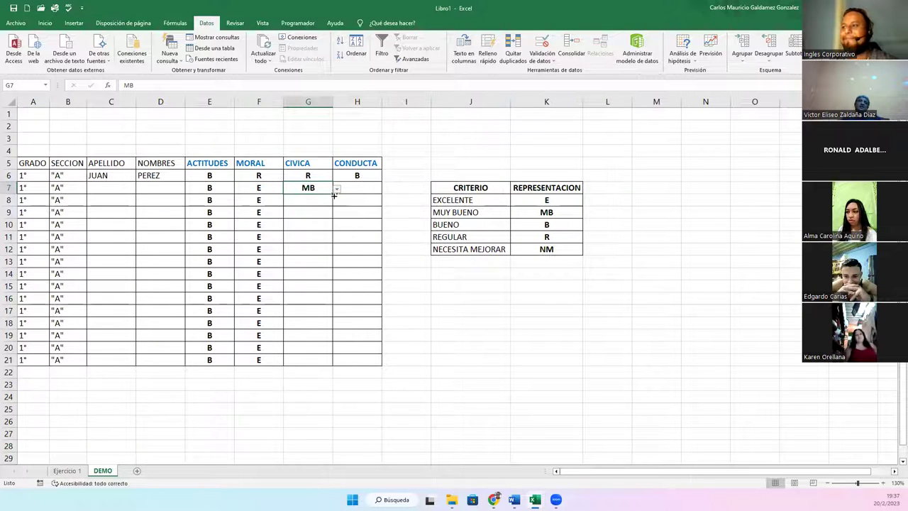
double_click(332, 193)
click(354, 187)
click(386, 188)
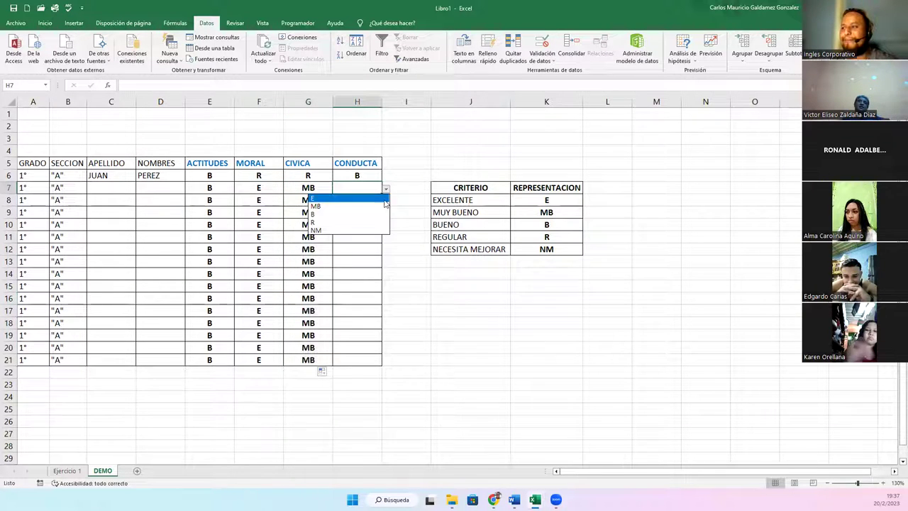
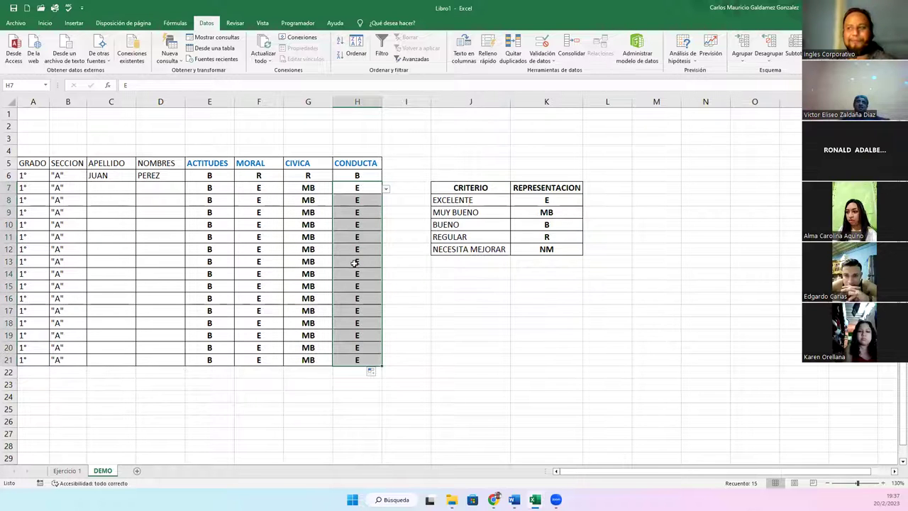
- Inspect the grade drop-down choices in the MORAL and CIVICA cells
click(309, 299)
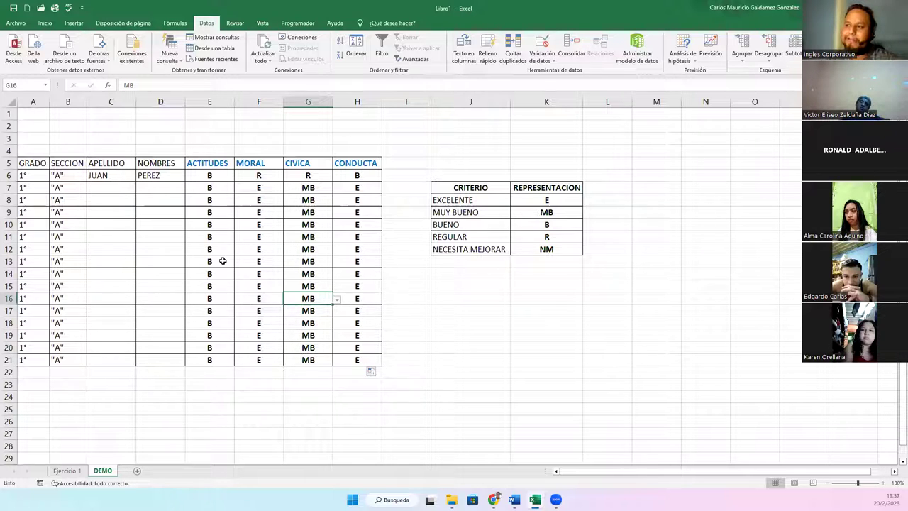
drag(206, 175, 349, 366)
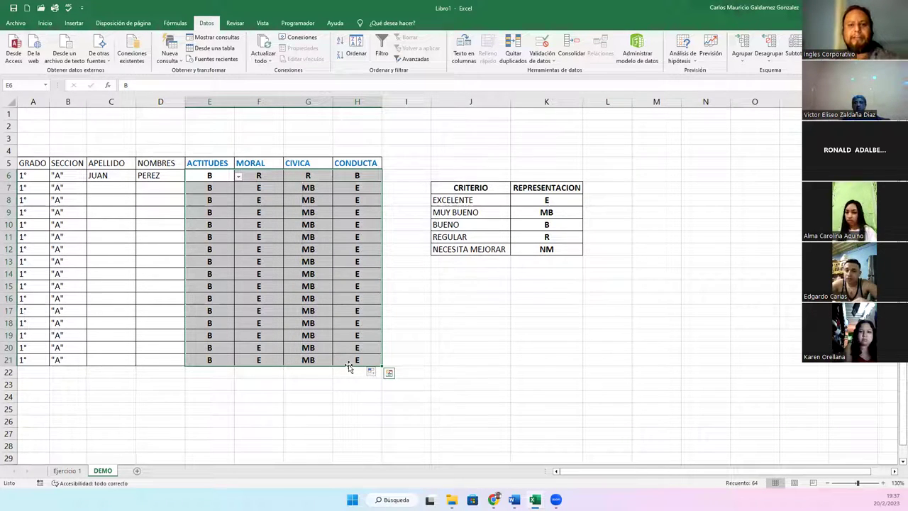
click(259, 273)
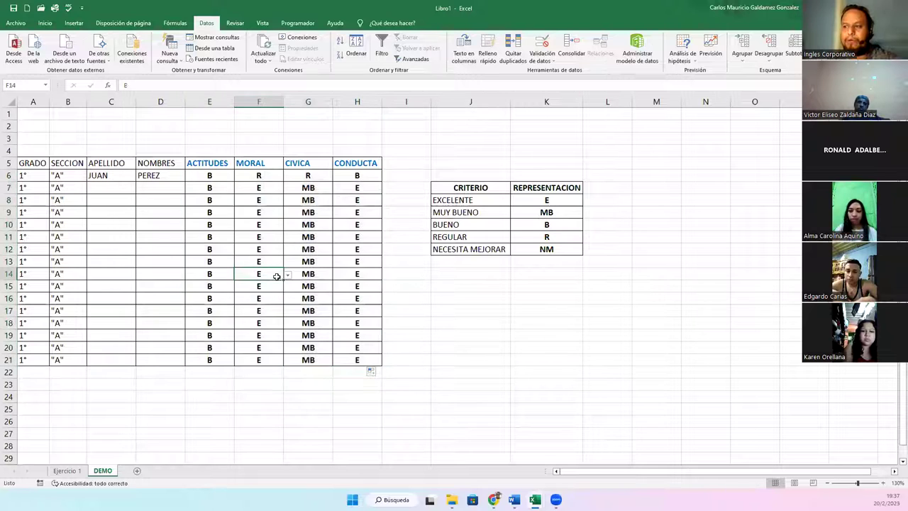
click(288, 275)
click(268, 237)
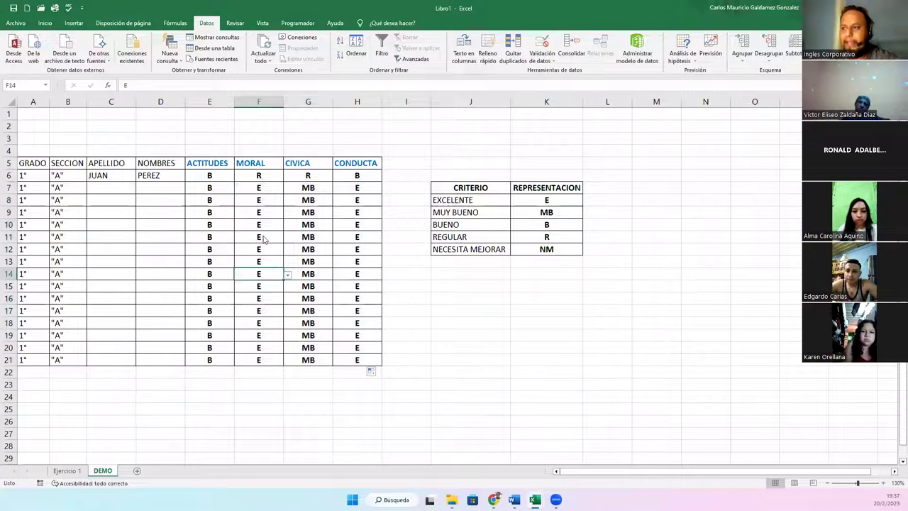
click(287, 238)
click(312, 243)
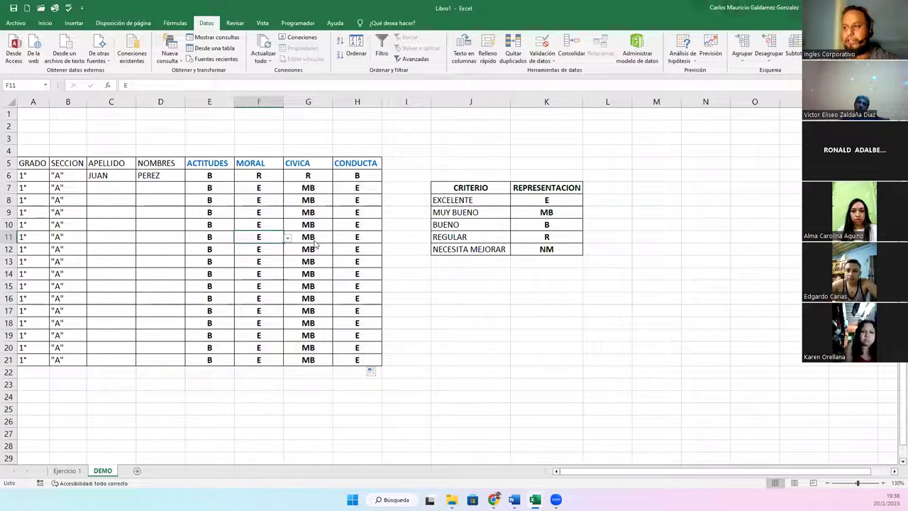
click(323, 238)
click(337, 238)
- Check the grade lists in the ACTITUDES cells, including E20, keeping the existing grades
click(237, 296)
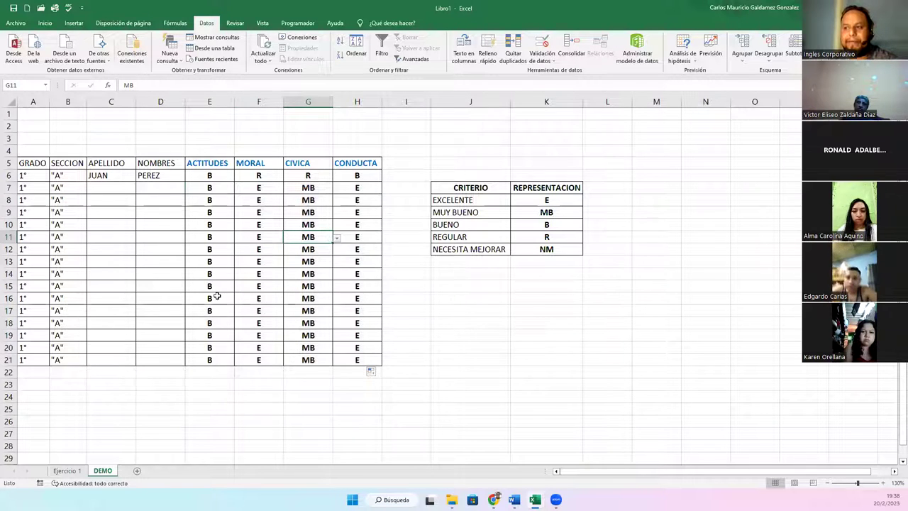
click(228, 299)
click(239, 299)
click(239, 299)
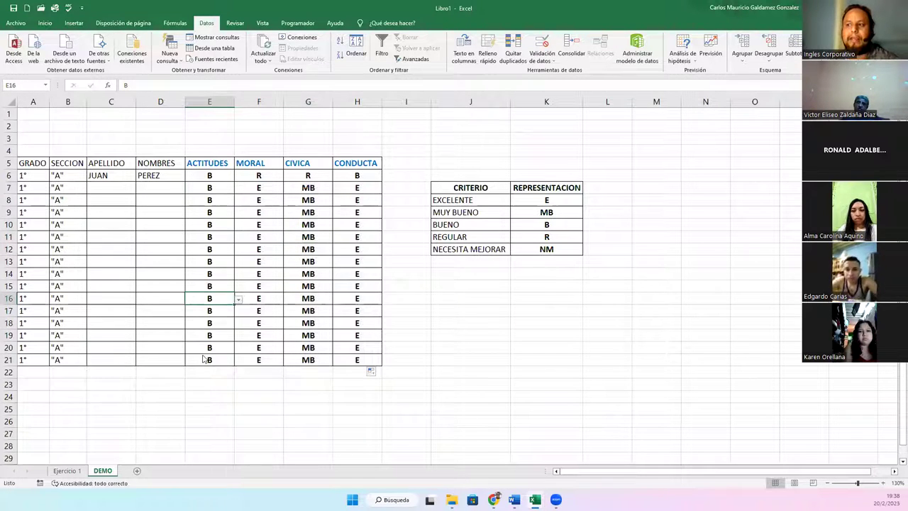
click(220, 349)
click(239, 349)
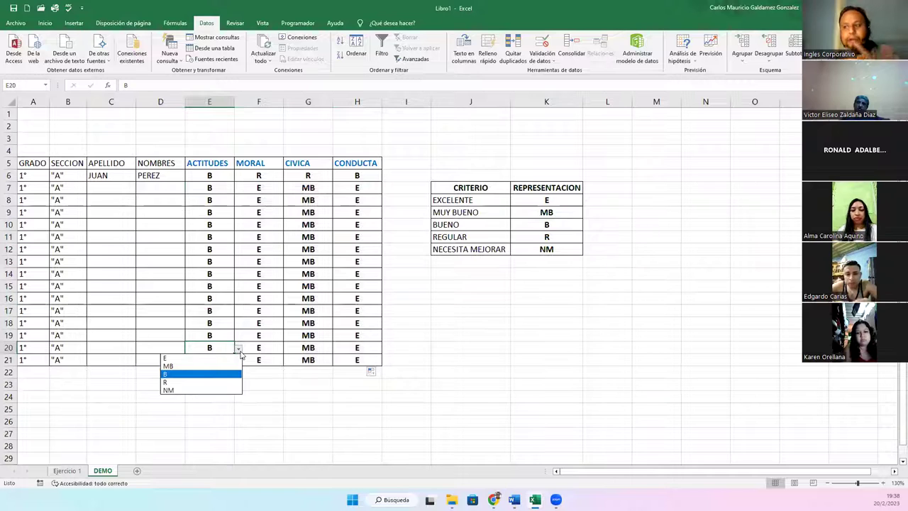
key(Escape)
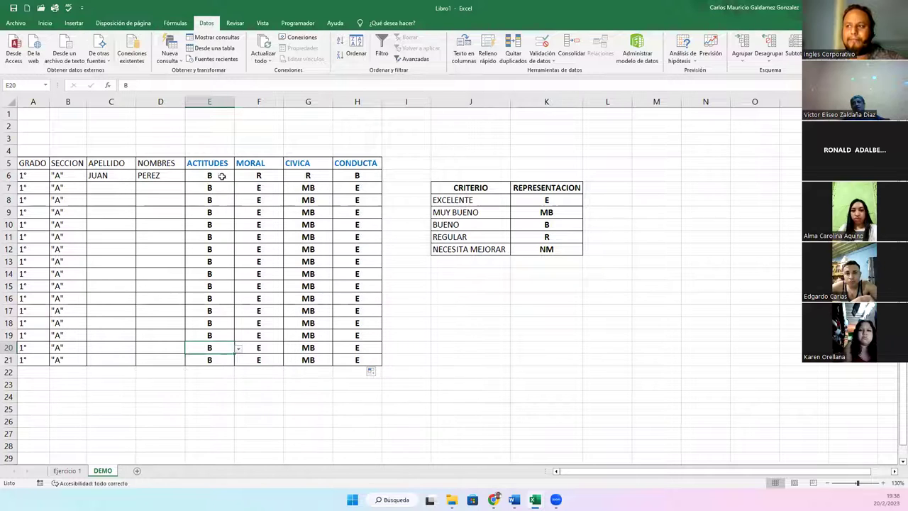
- Review the list validation on grade cells E6:H21, briefly switching to any value and back
drag(216, 176, 361, 357)
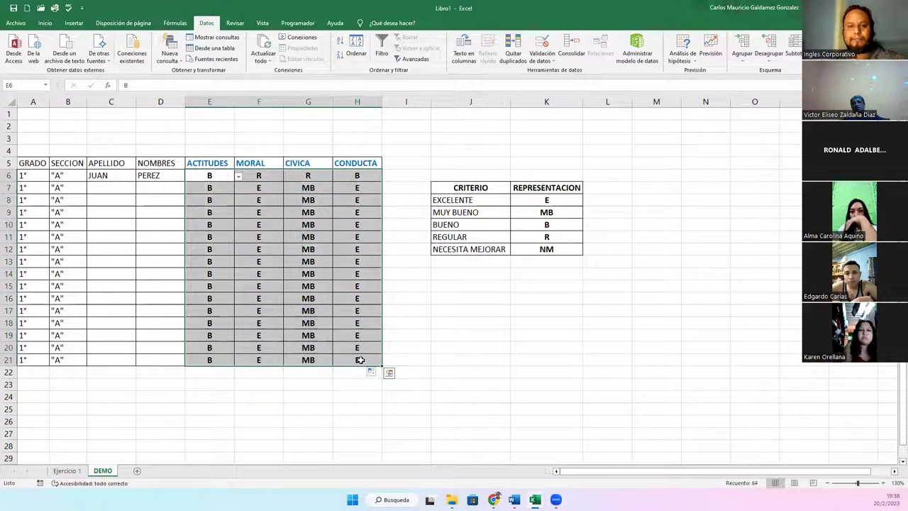
click(360, 360)
drag(221, 177, 360, 360)
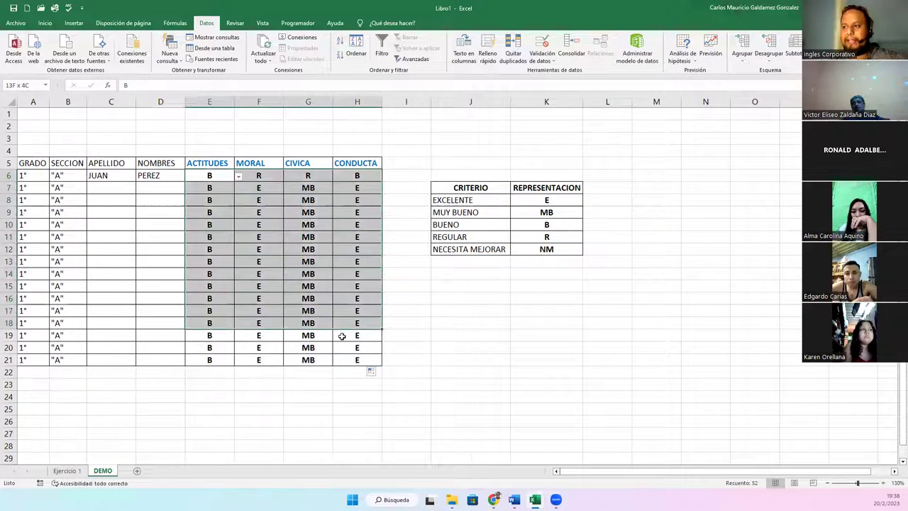
click(541, 44)
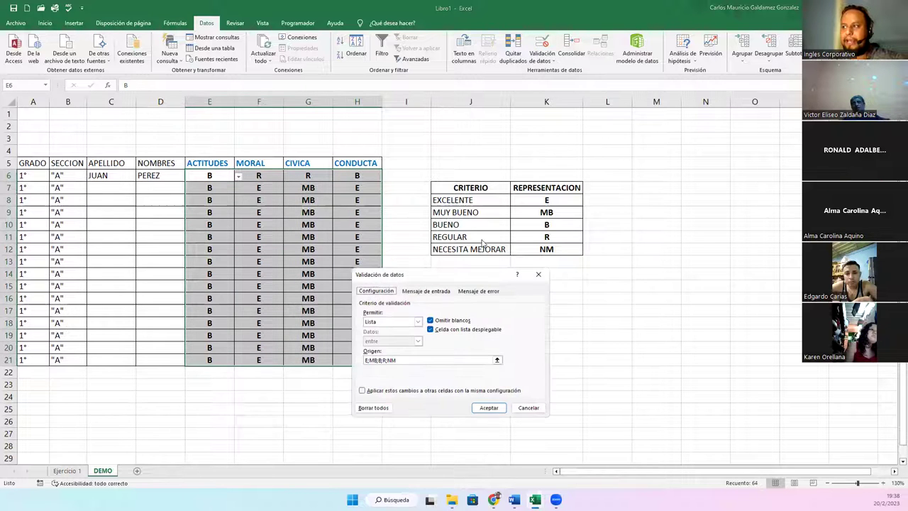
mouse_move(428, 276)
mouse_down()
mouse_move(473, 160)
mouse_move(494, 283)
mouse_up()
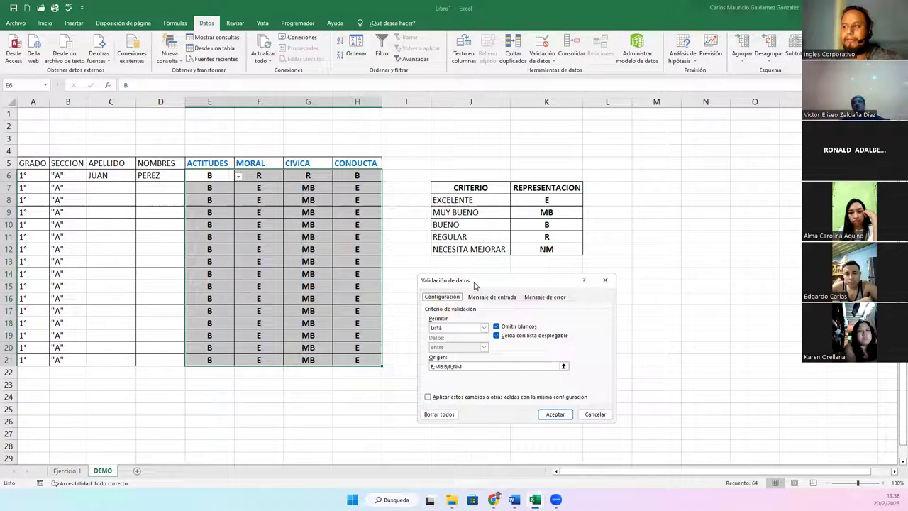
drag(475, 285, 465, 273)
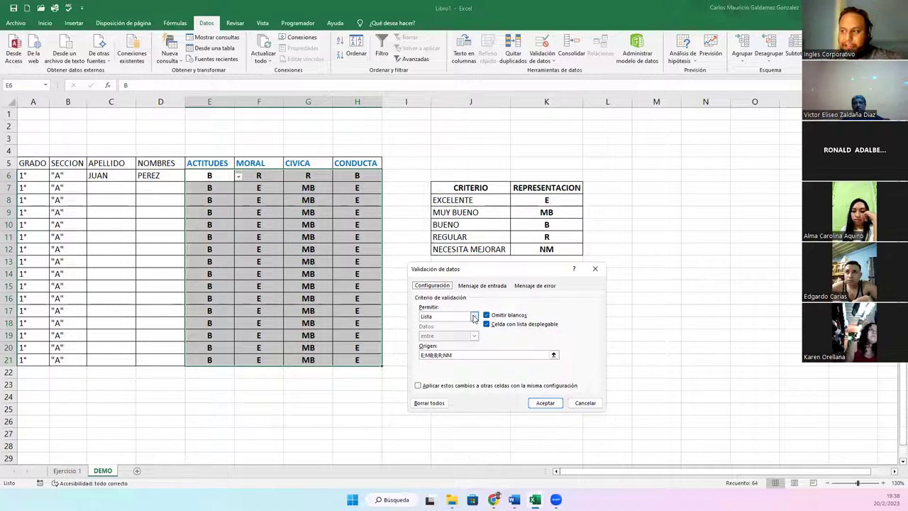
click(475, 319)
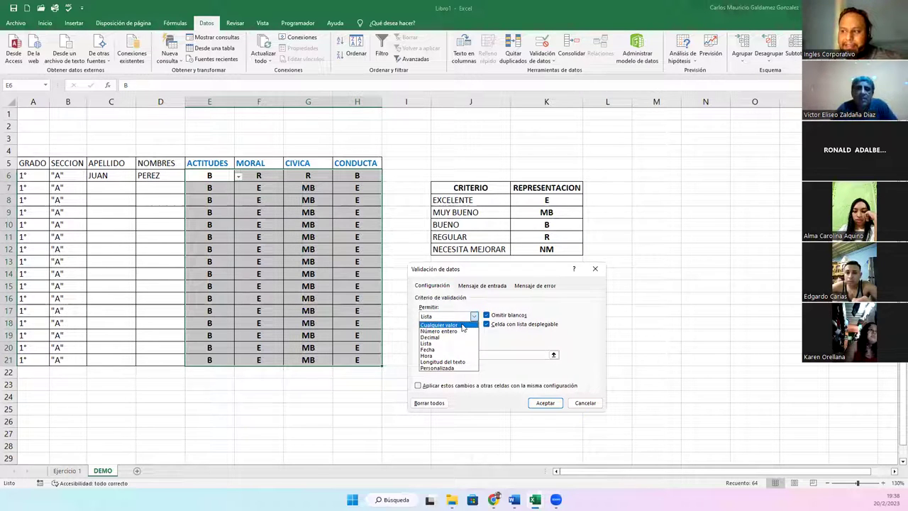
click(462, 326)
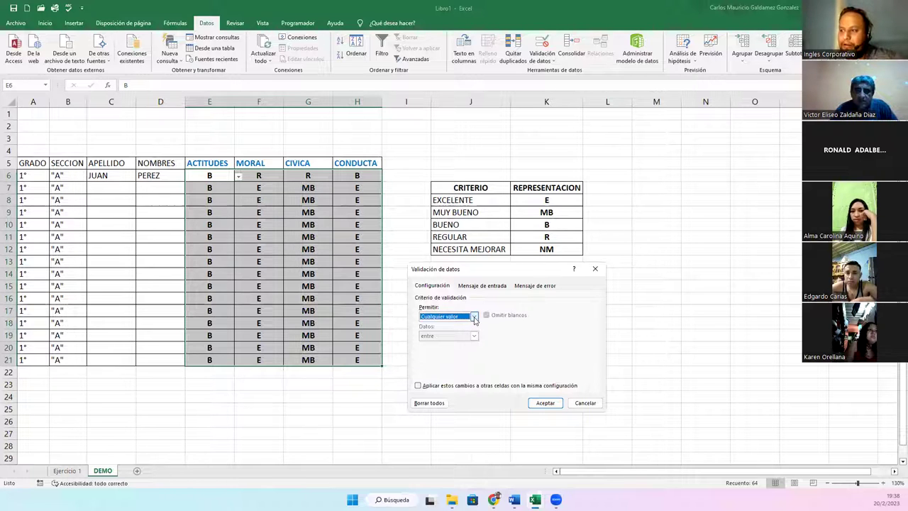
click(474, 316)
click(446, 344)
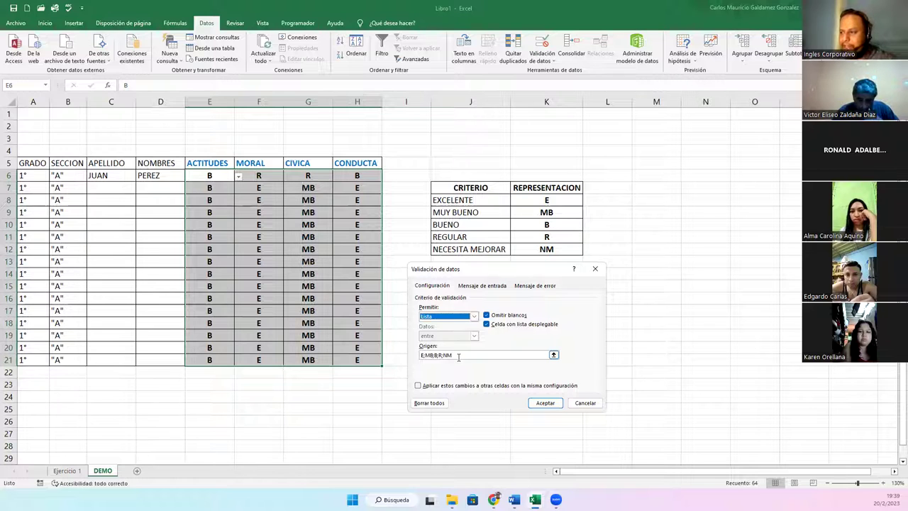
click(458, 357)
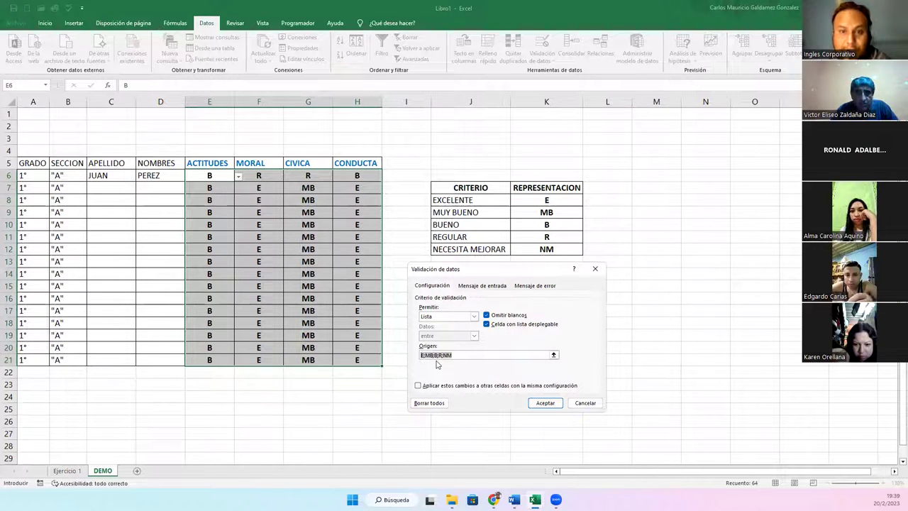
click(544, 403)
- Reopen the E6:H21 validation settings to show the grade source list, closing without changes
click(274, 308)
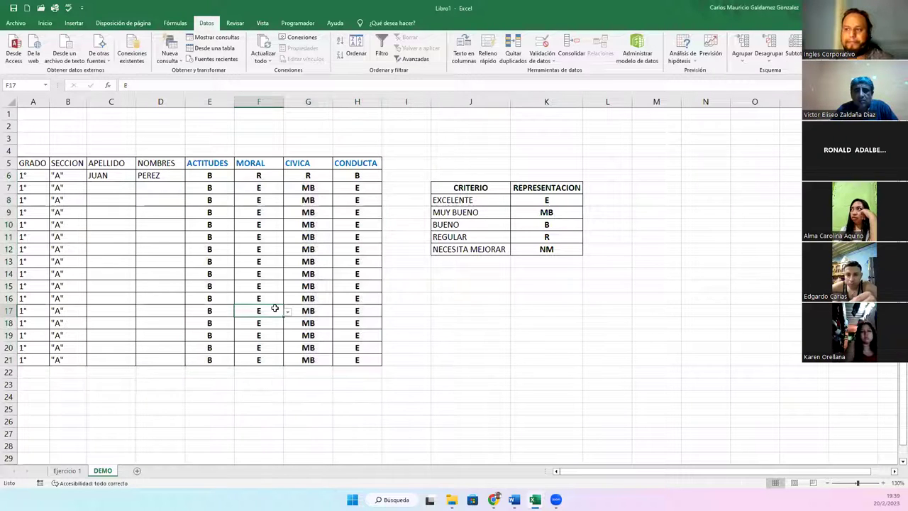
click(214, 199)
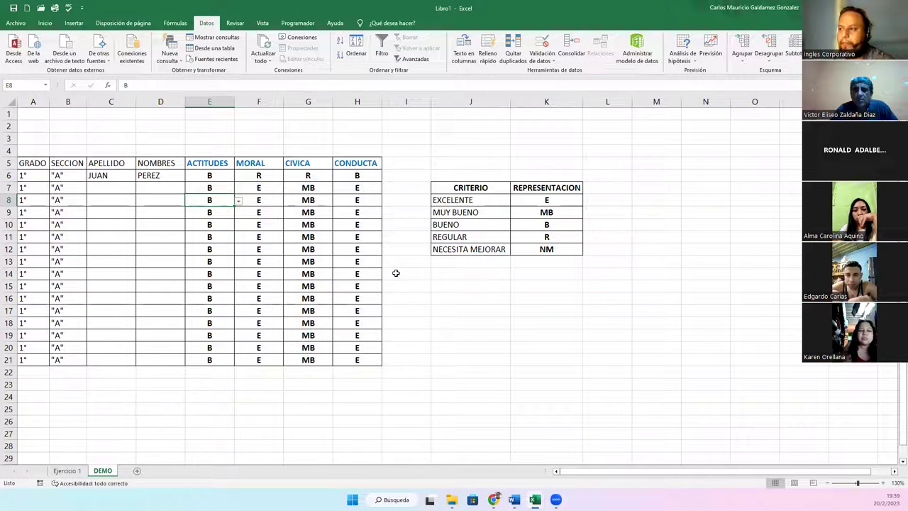
drag(210, 175, 358, 360)
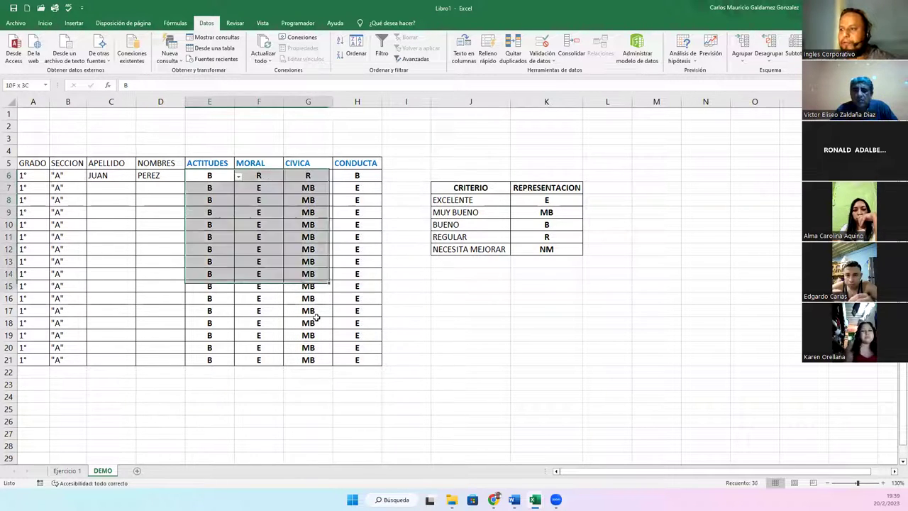
click(542, 43)
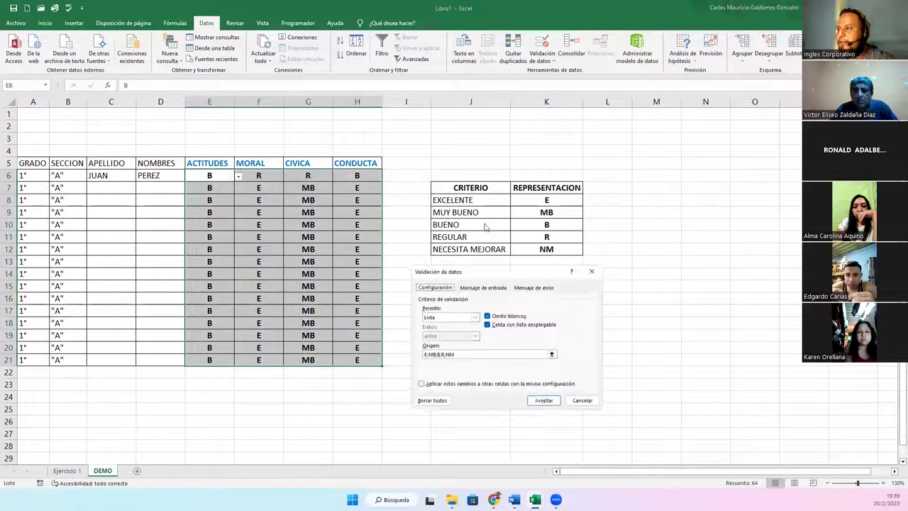
click(457, 355)
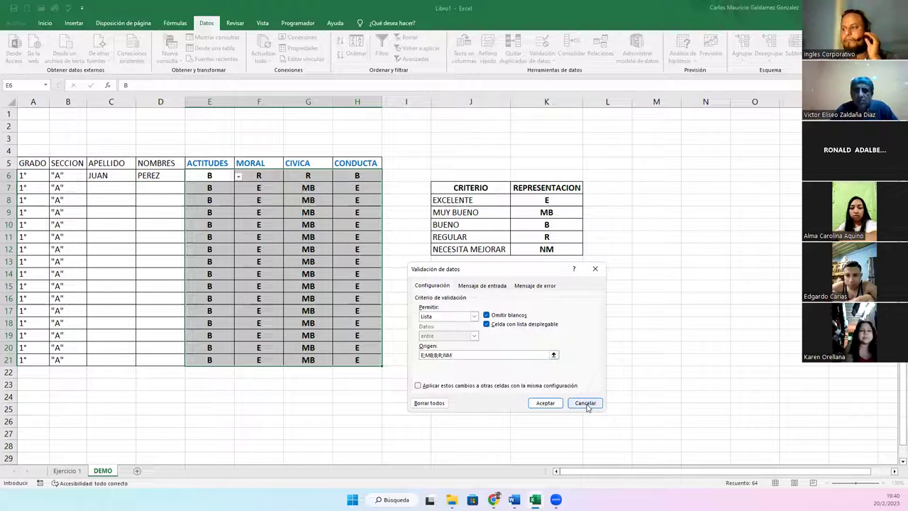
click(585, 403)
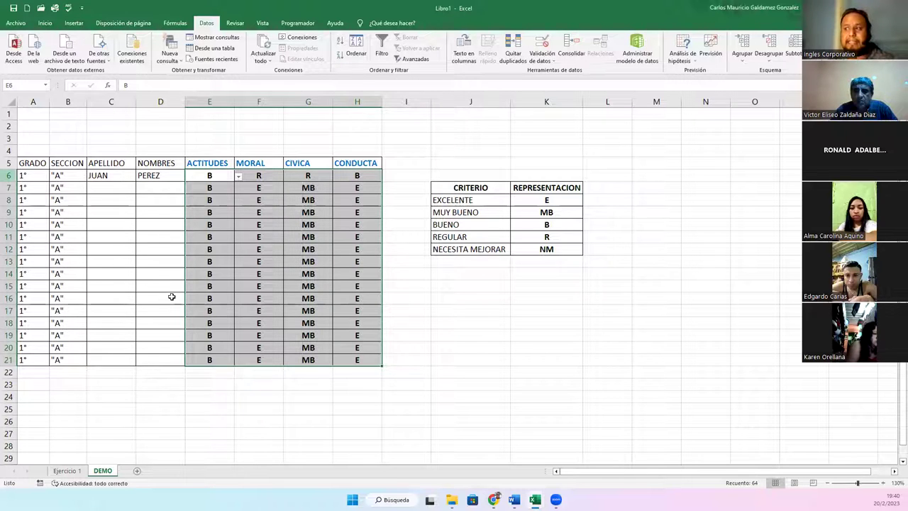
- Enter the label 'Listar numeros enteros' in B27 below the table
click(239, 262)
drag(209, 176, 346, 353)
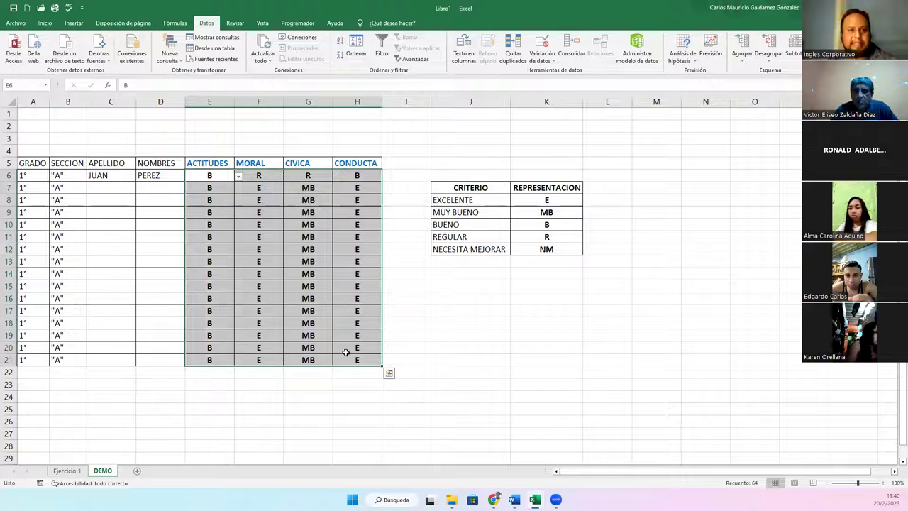
scroll(227, 355, down, 7)
scroll(103, 199, down, 1)
click(88, 158)
click(96, 139)
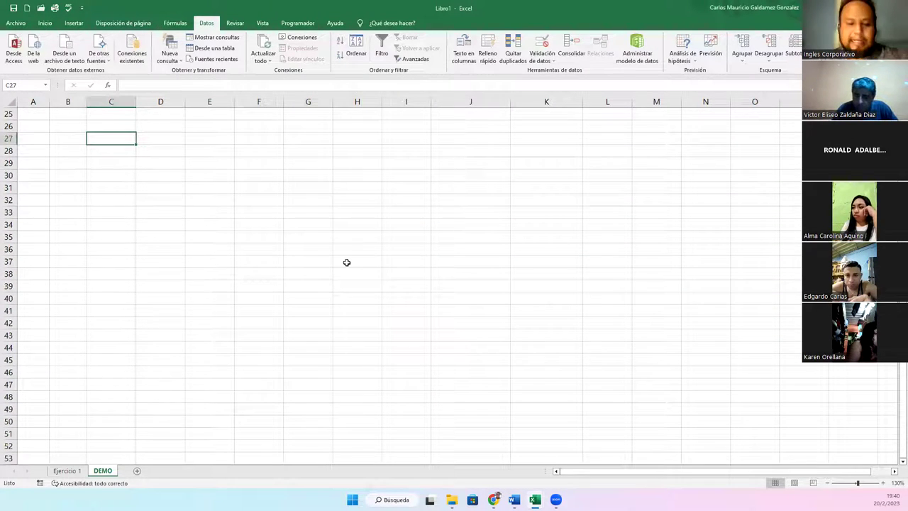
text(n)
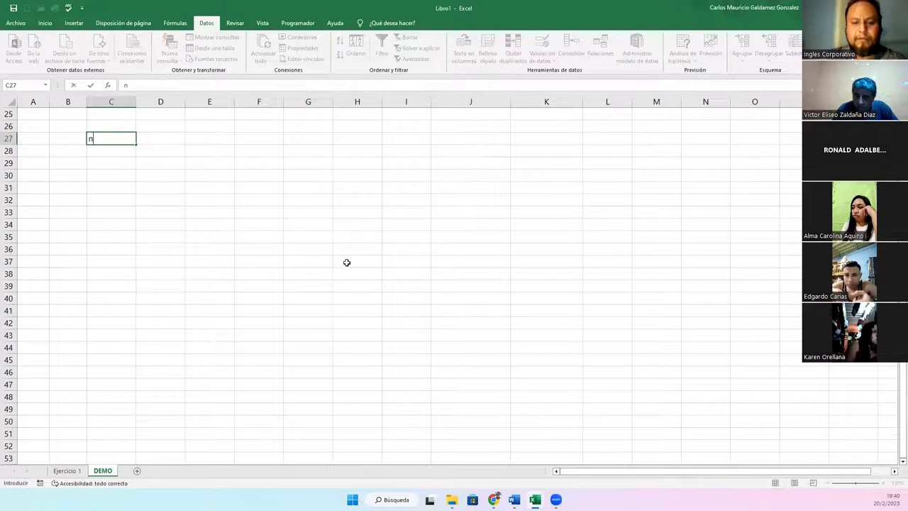
text(umeros)
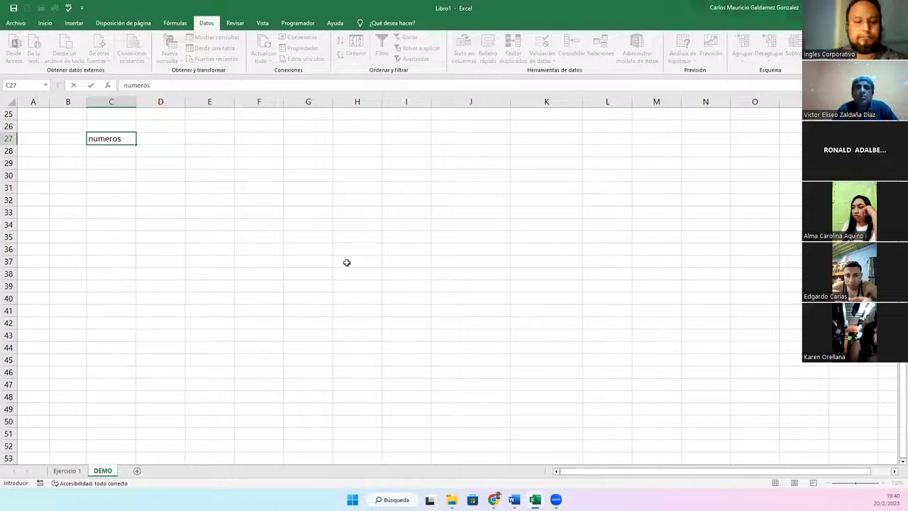
key(Escape)
key(Left)
text(Listar numeros)
key(Return)
key(Right)
key(Up)
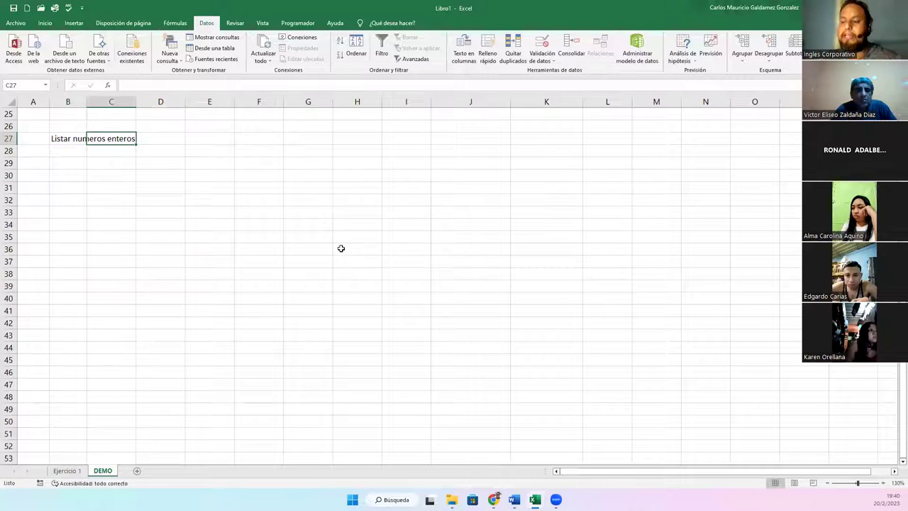
- Widen column B and add 'Numeros decimales', 'Fechas' and 'Listas' in B29, B31 and B33
double_click(87, 101)
click(68, 164)
text(Nume)
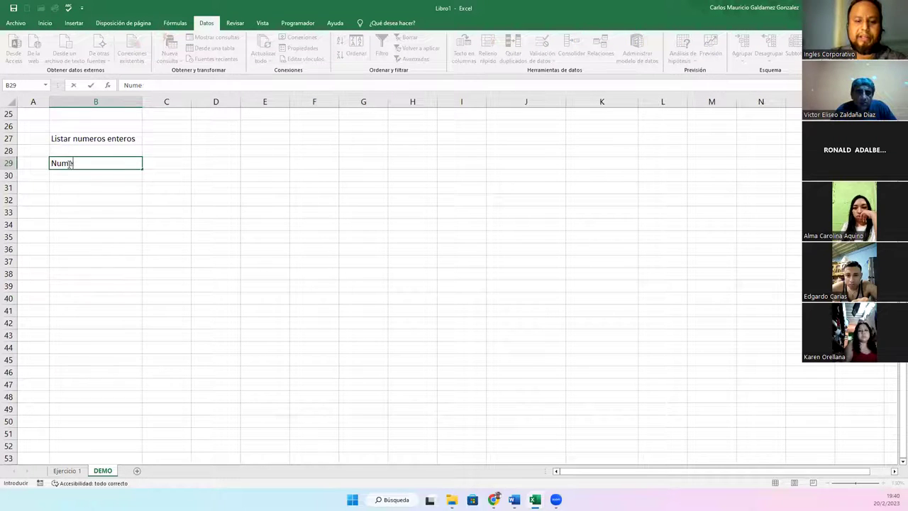
text(ros decimales)
key(Return)
key(Return)
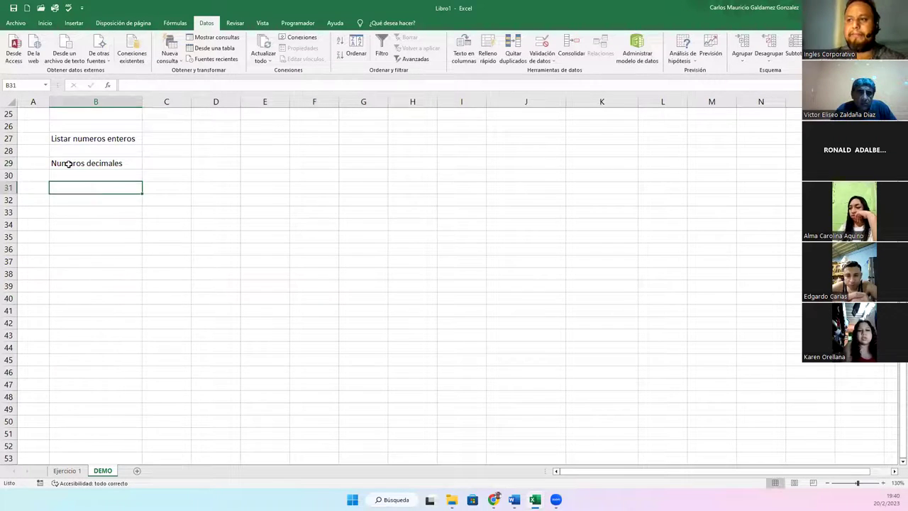
text(Fechas)
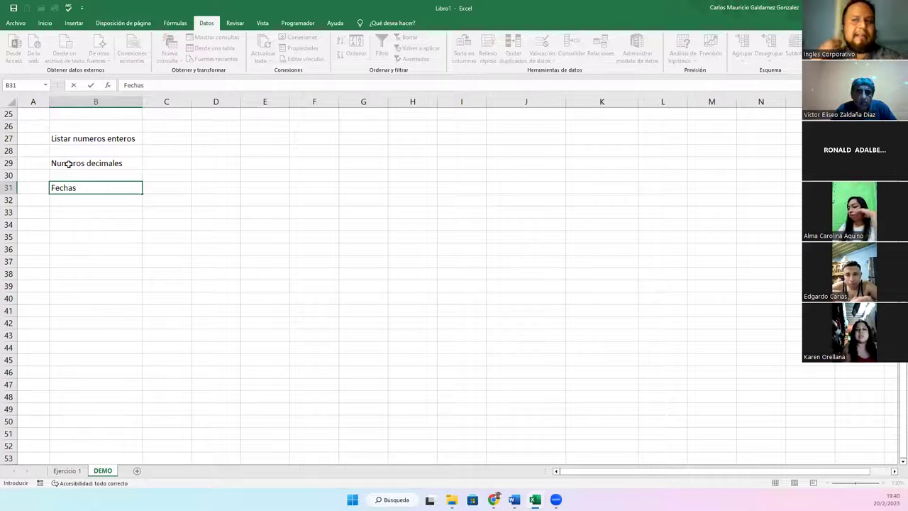
key(Return)
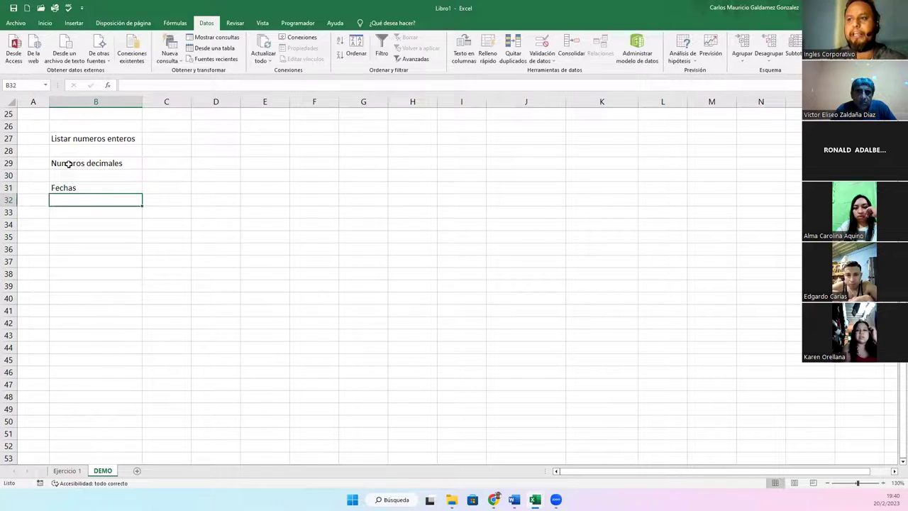
key(Return)
text(Listas)
key(Return)
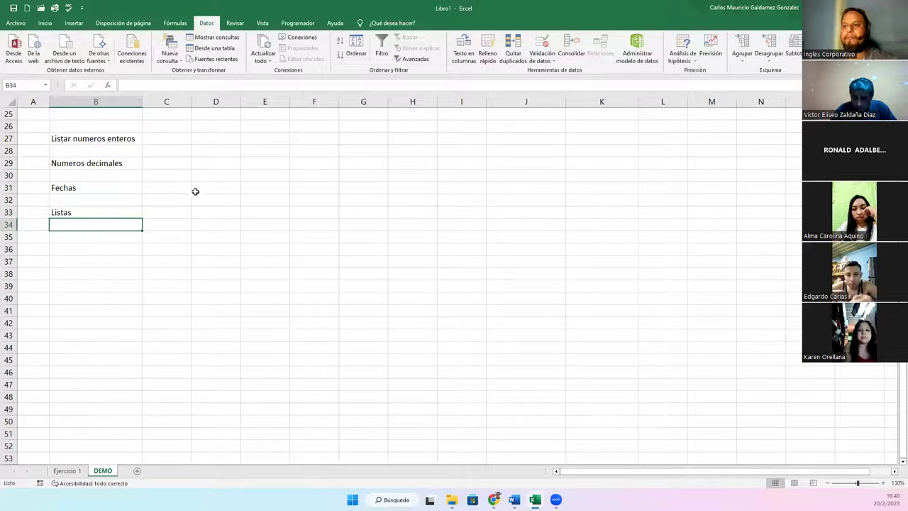
- Select C27 beside the Listar numeros enteros label
ctrl+scroll(161, 225, up, 2)
scroll(162, 228, down, 3)
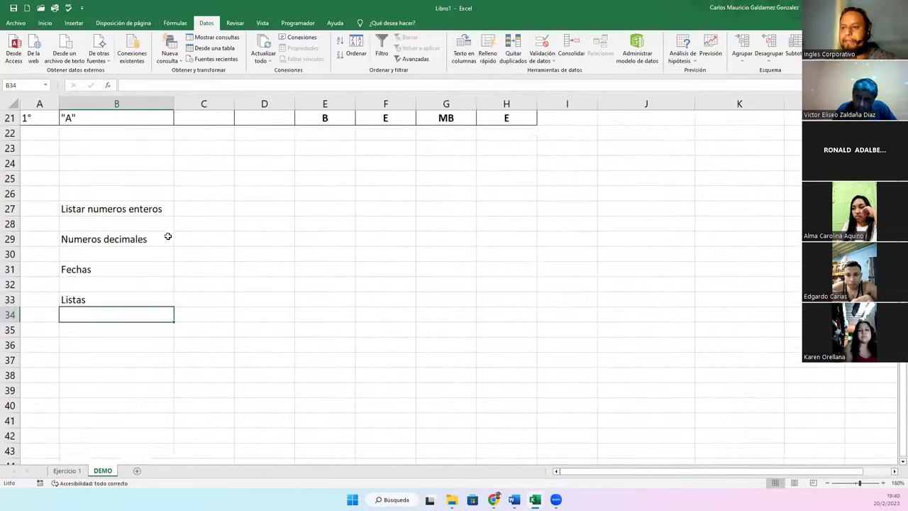
scroll(165, 232, down, 2)
scroll(292, 228, up, 1)
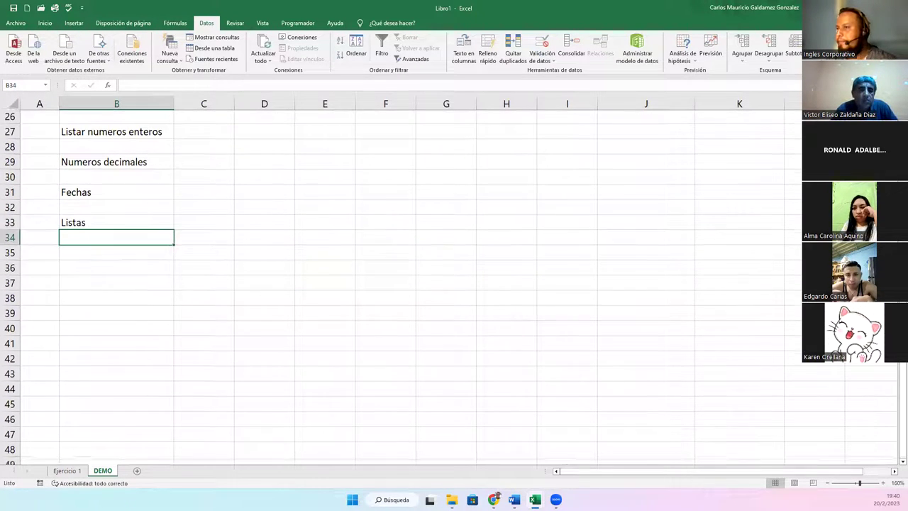
ctrl+scroll(234, 230, up, 1)
scroll(233, 233, up, 4)
scroll(282, 260, down, 1)
scroll(281, 260, down, 3)
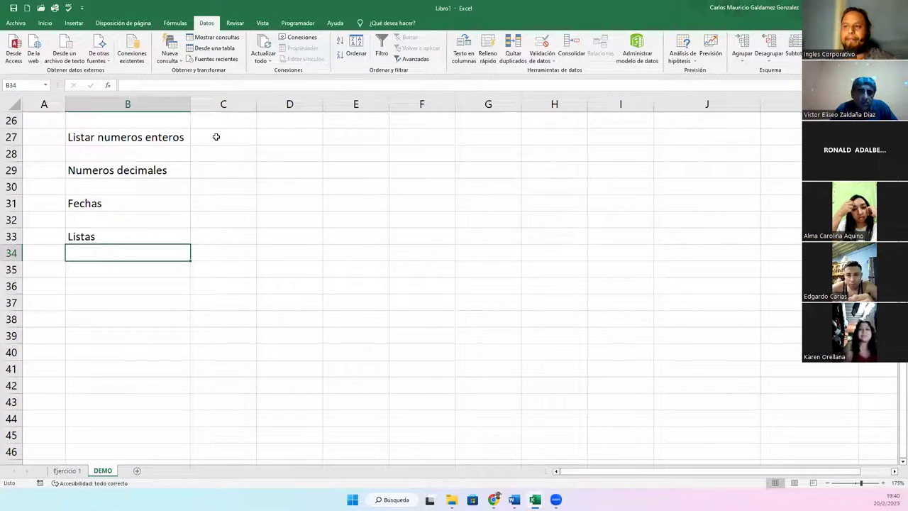
click(216, 136)
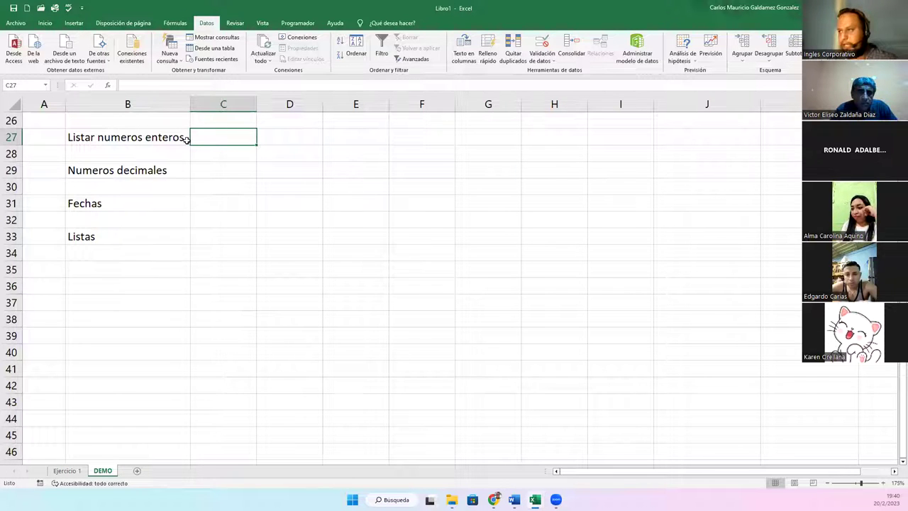
- Restrict C27 to whole numbers between 10 and 20, then test it by entering 50
click(543, 42)
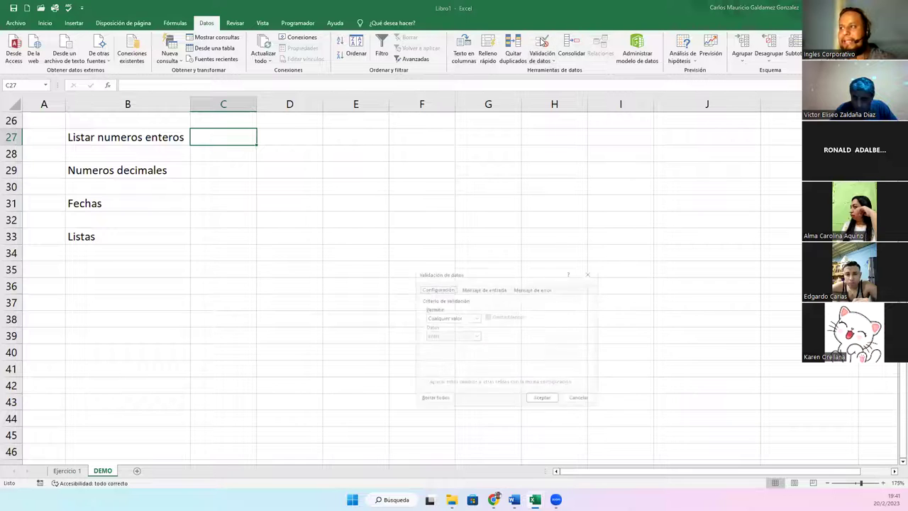
drag(456, 273, 360, 145)
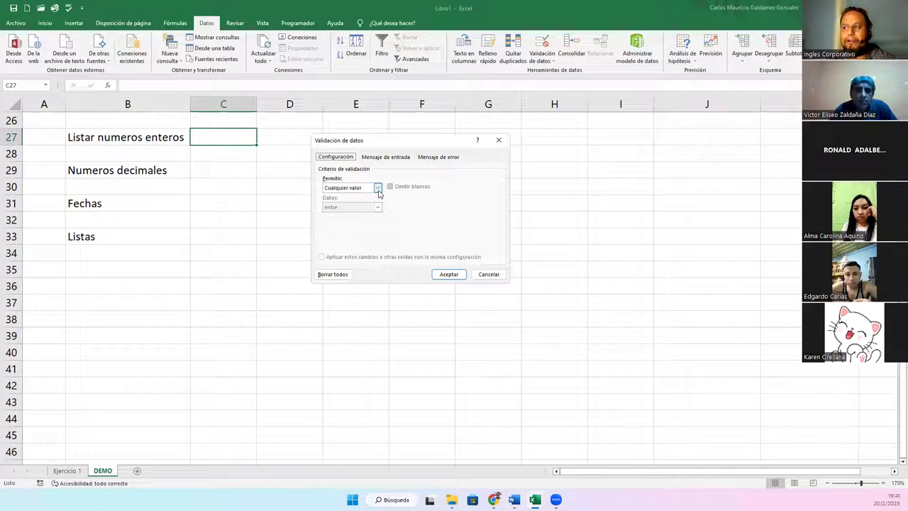
click(377, 188)
click(363, 202)
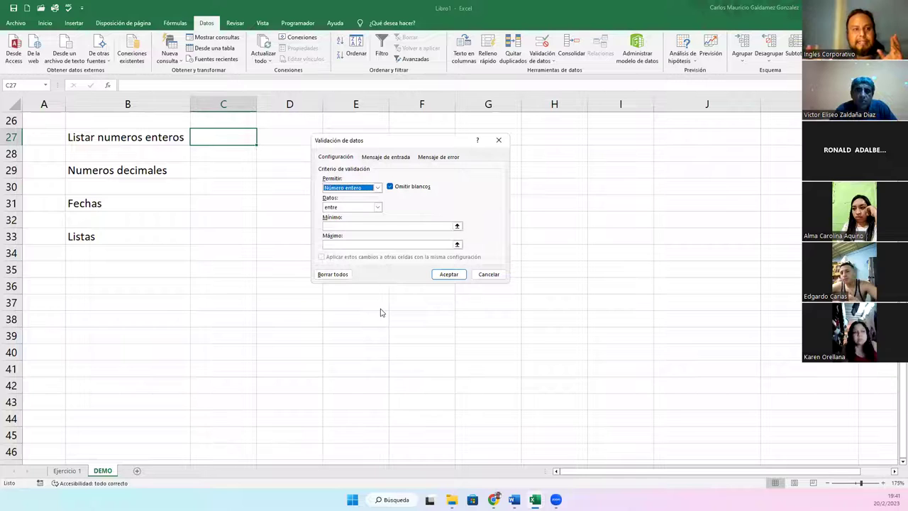
click(377, 207)
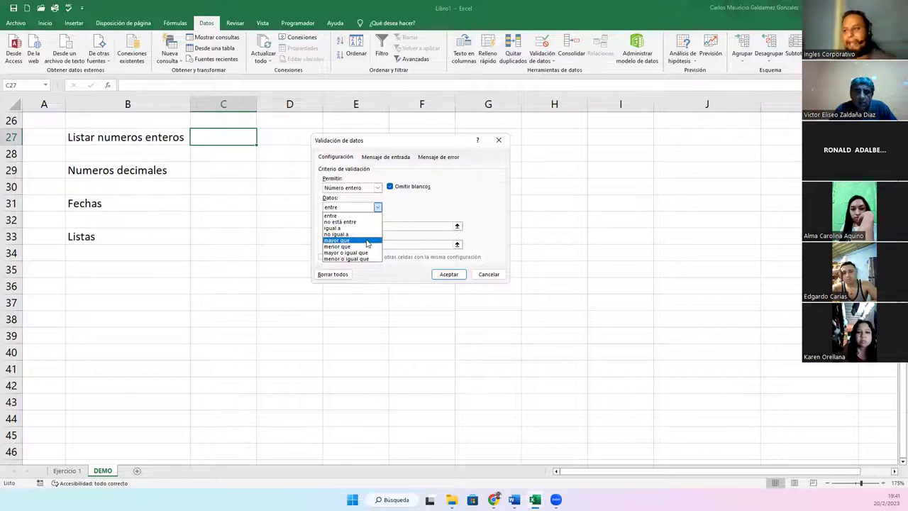
click(346, 215)
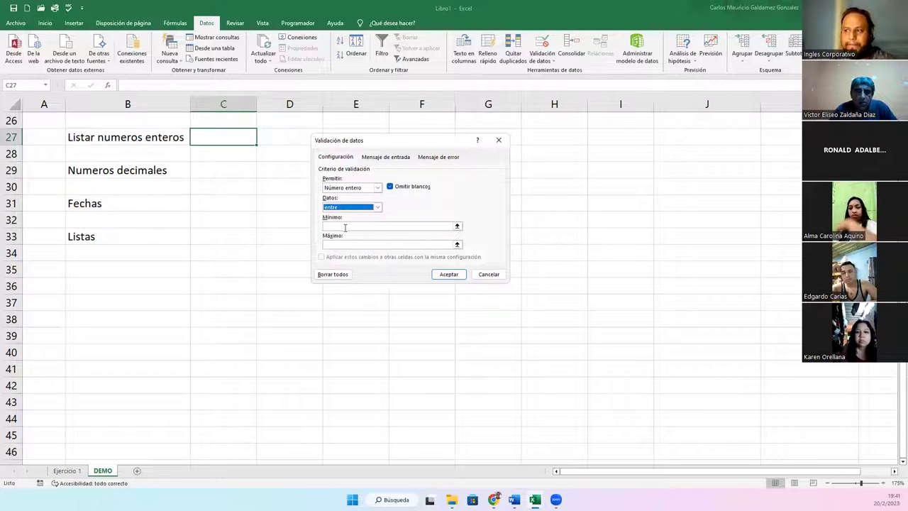
click(345, 226)
text(1)
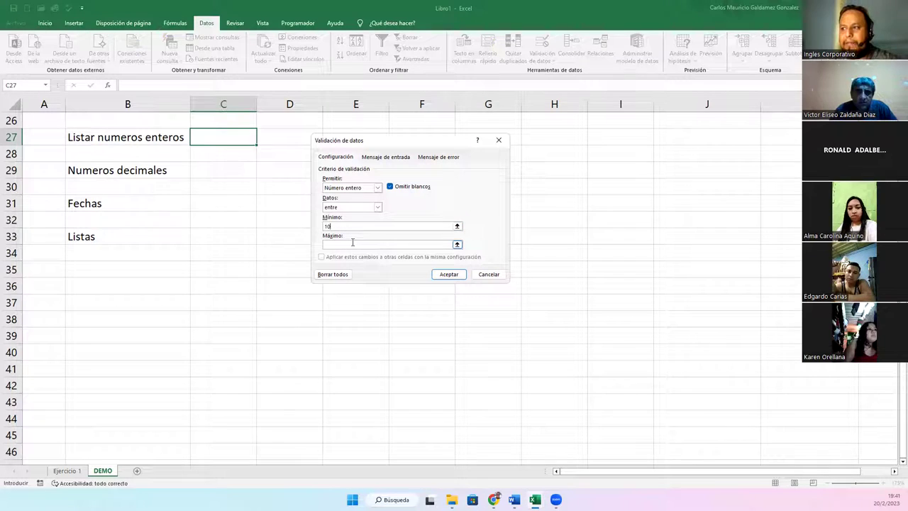
text(0)
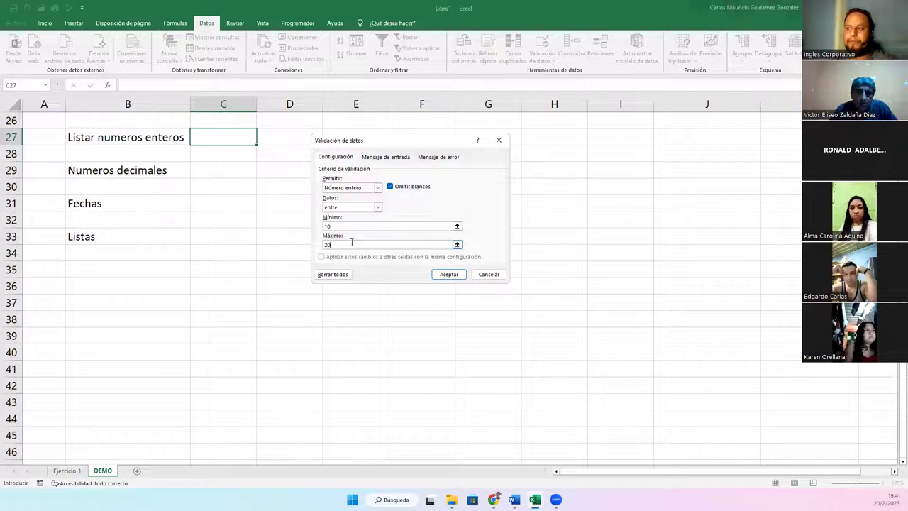
click(450, 273)
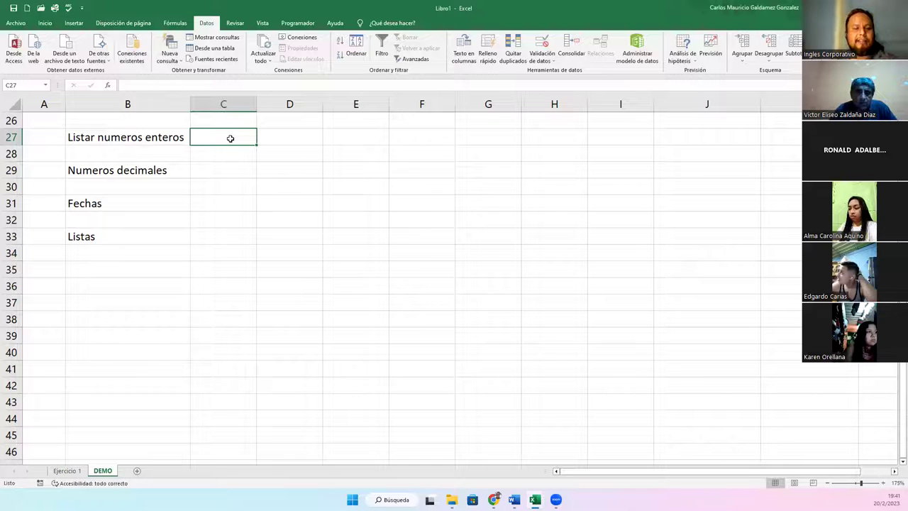
text(50)
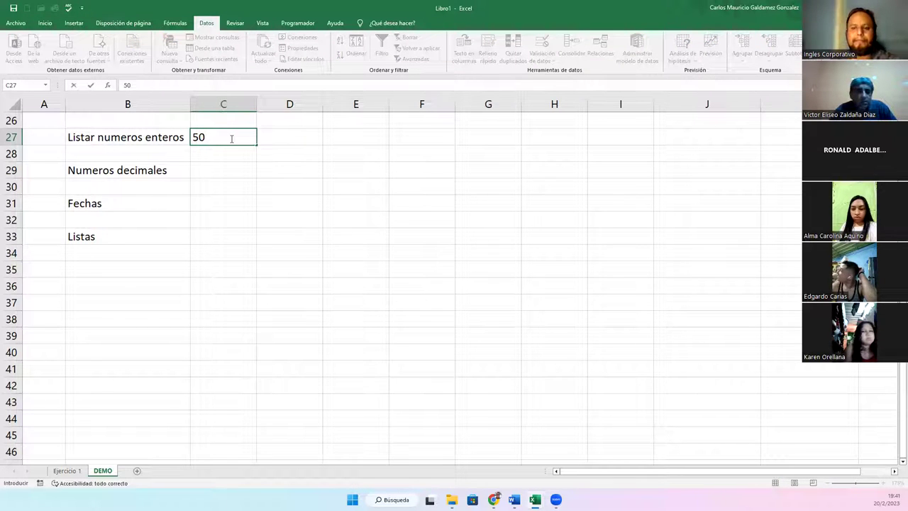
key(Return)
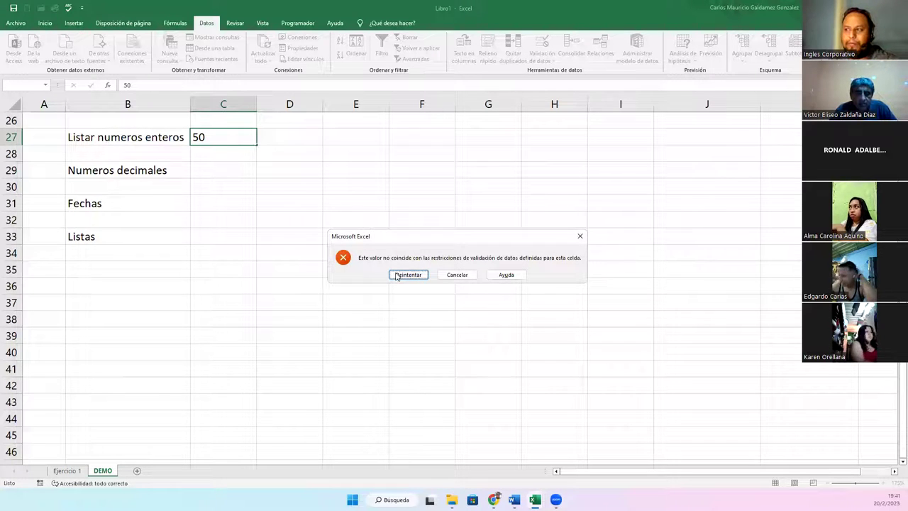
- Retry C27 with the accepted test values 10, 19 and 20
click(396, 274)
text(1)
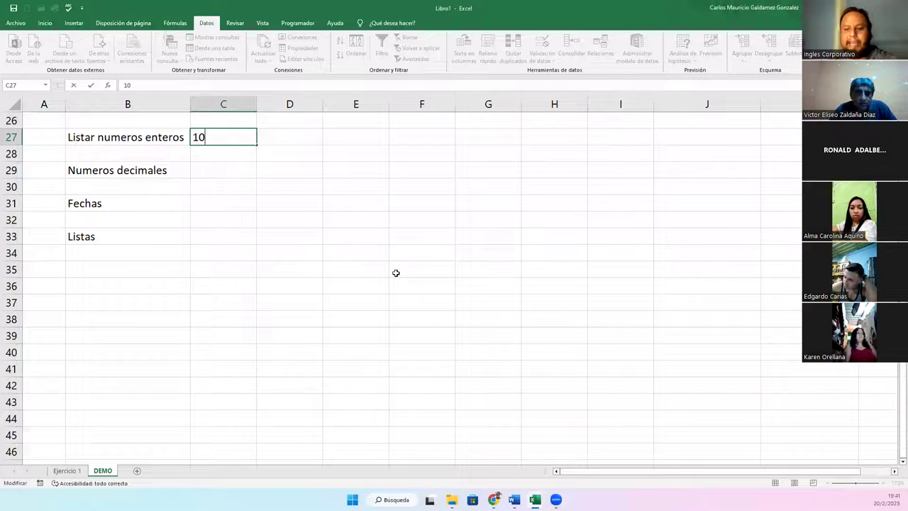
key(Return)
click(226, 138)
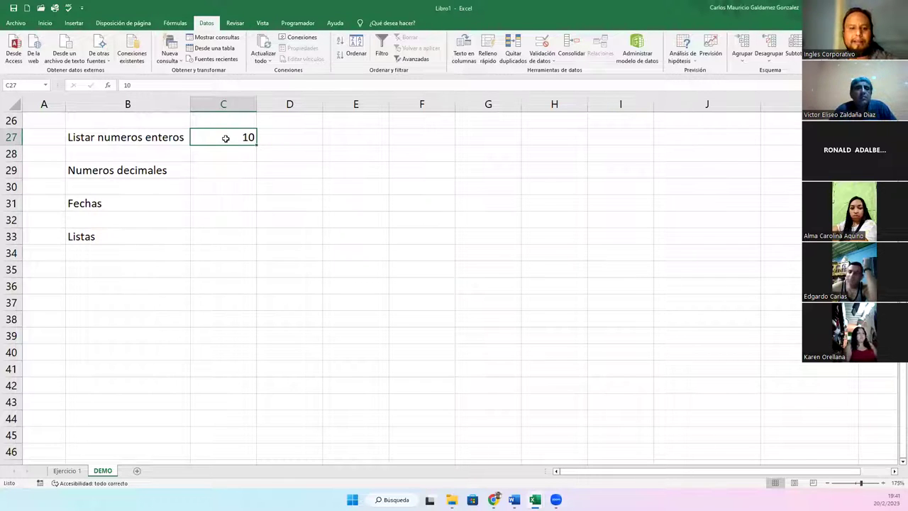
text(19)
key(Return)
click(224, 139)
text(2)
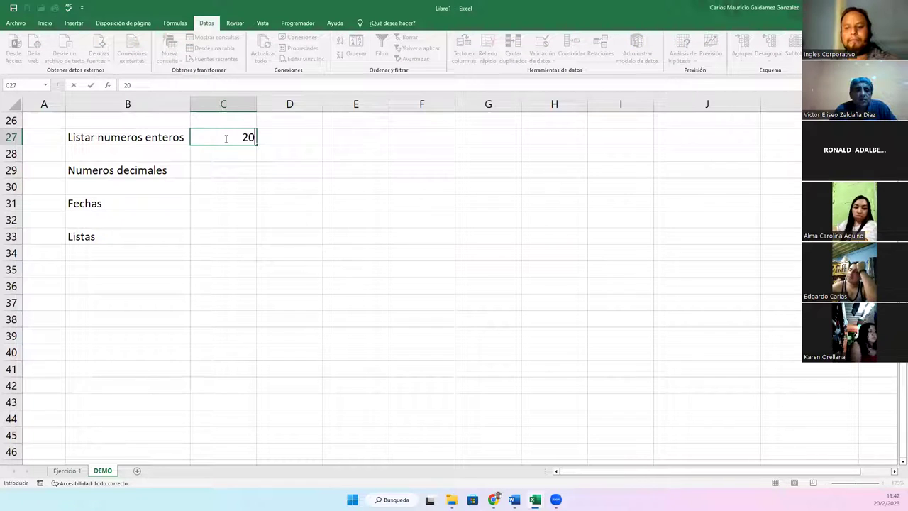
key(Return)
- Test 21 in C27, re-enter 10 after the rejection, and check the cell's value
click(224, 138)
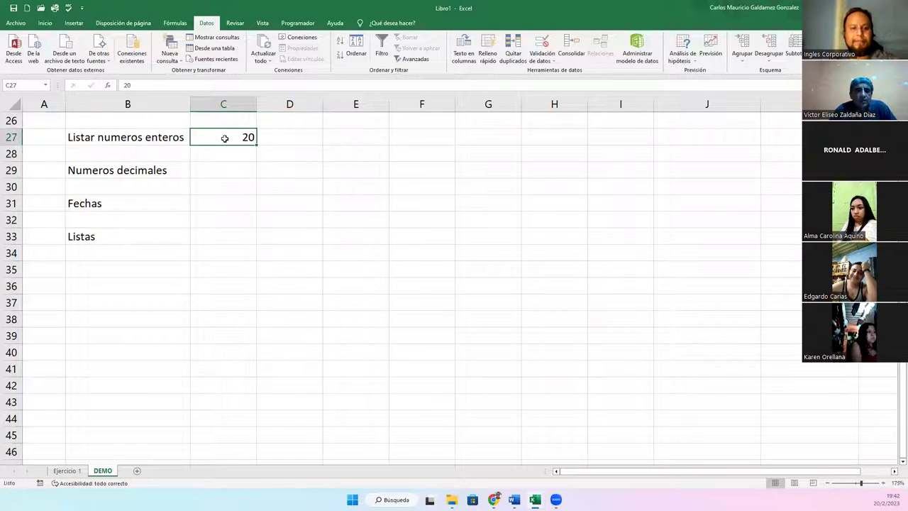
text(21)
key(Return)
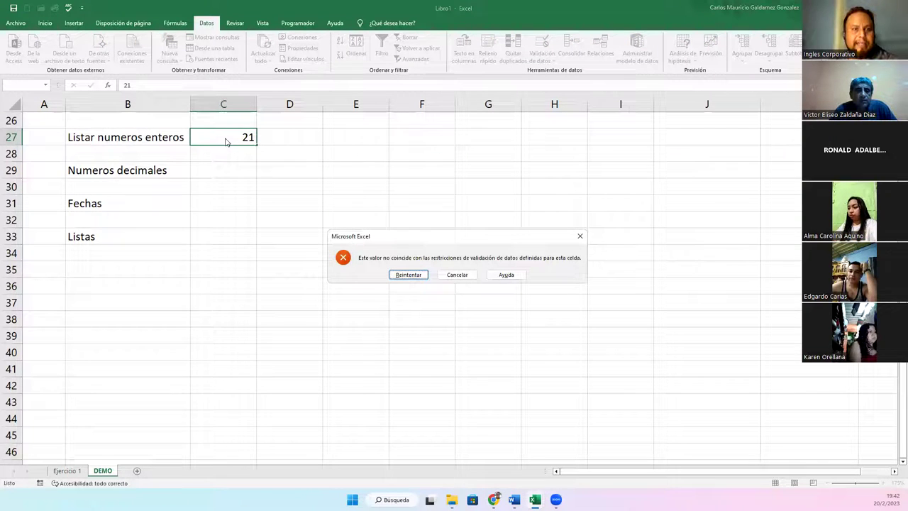
key(Return)
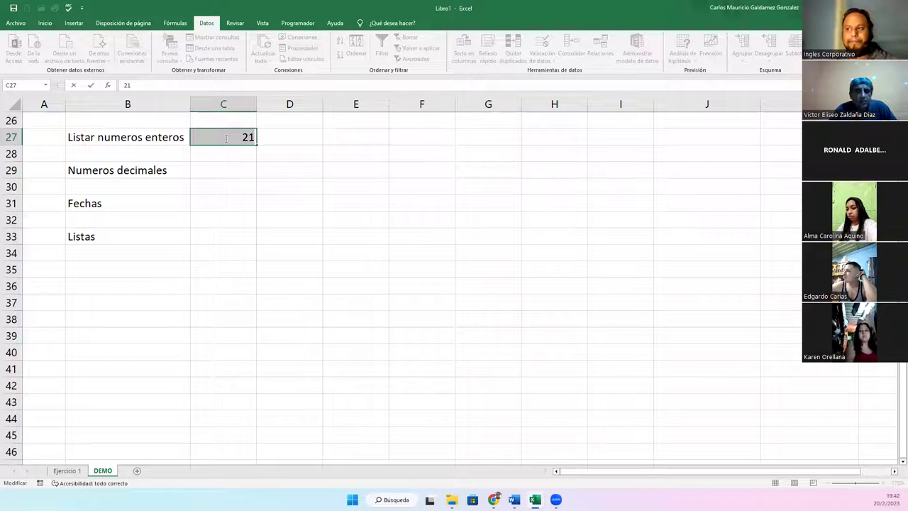
text(1)
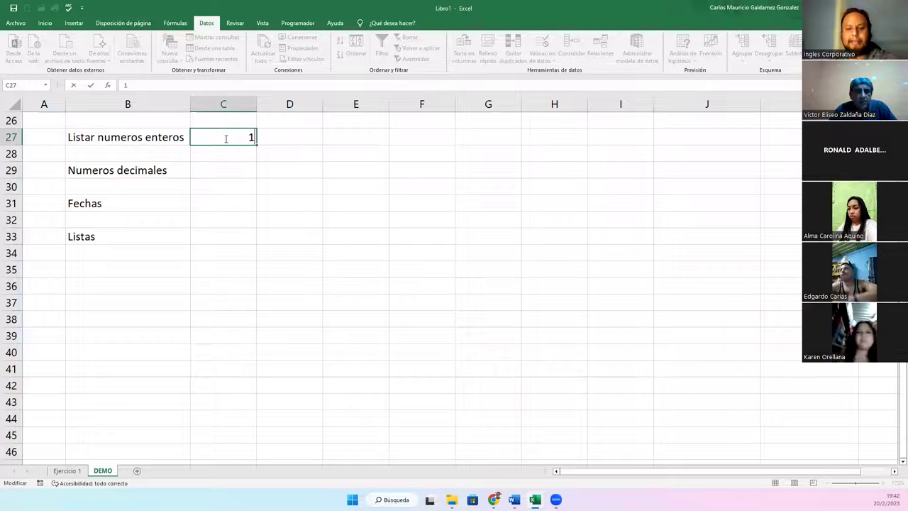
text(0)
key(Return)
click(211, 170)
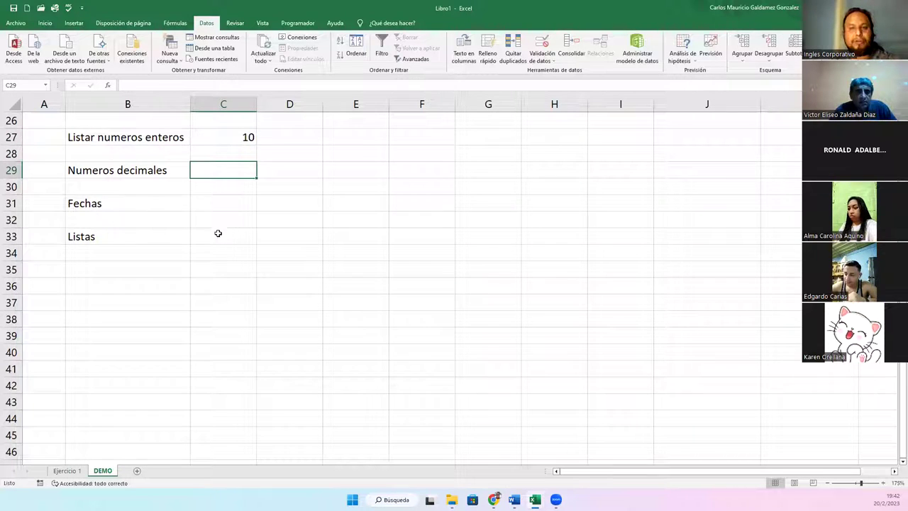
drag(119, 137, 206, 139)
click(220, 139)
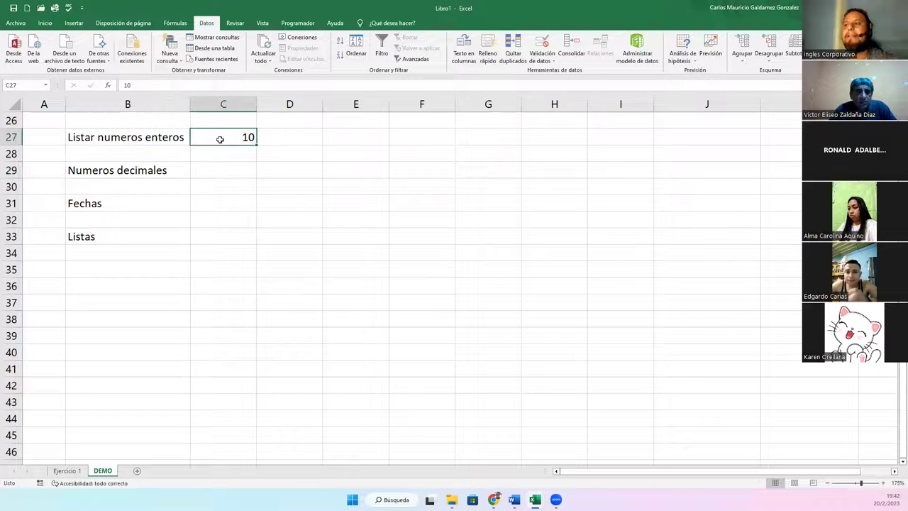
click(207, 174)
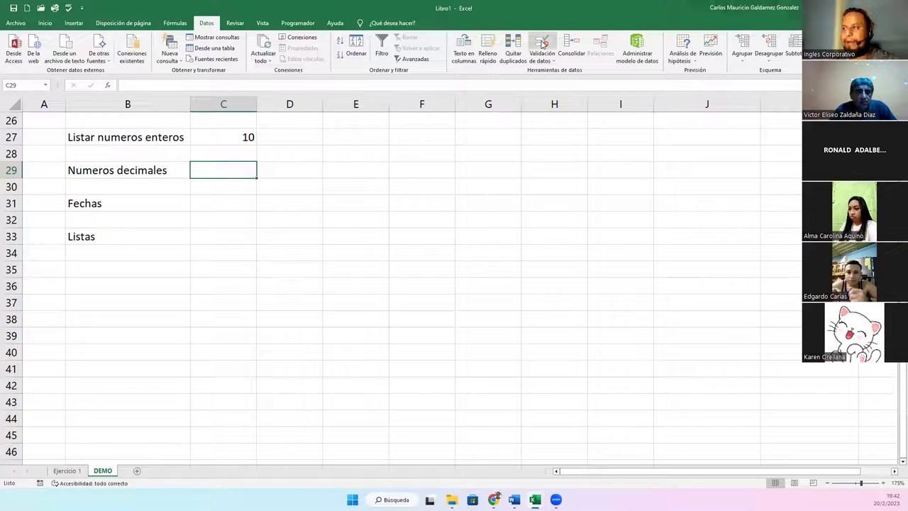
- Restrict C29 to decimal numbers between 1 and 10
click(542, 44)
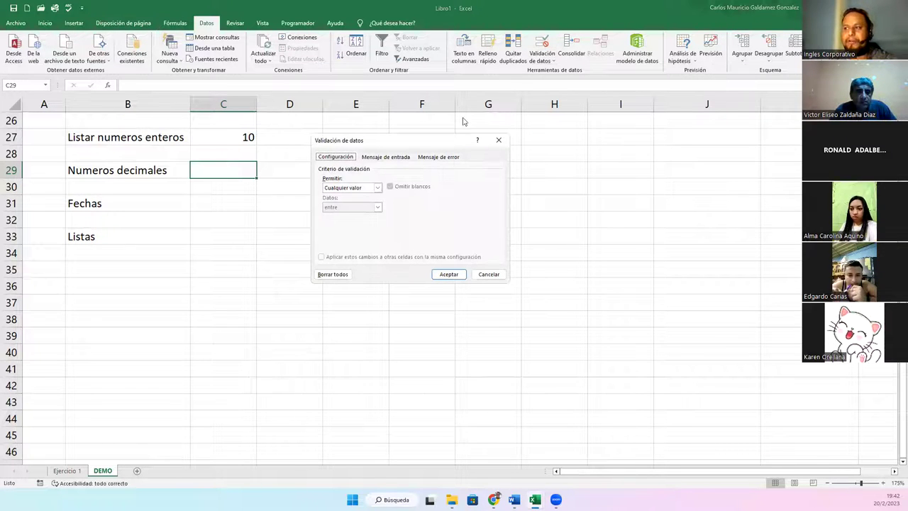
click(376, 188)
click(373, 208)
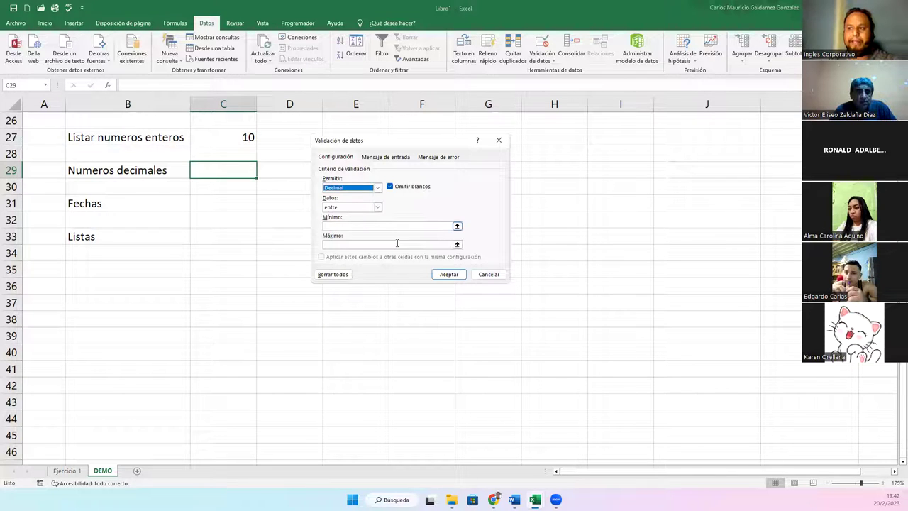
click(378, 208)
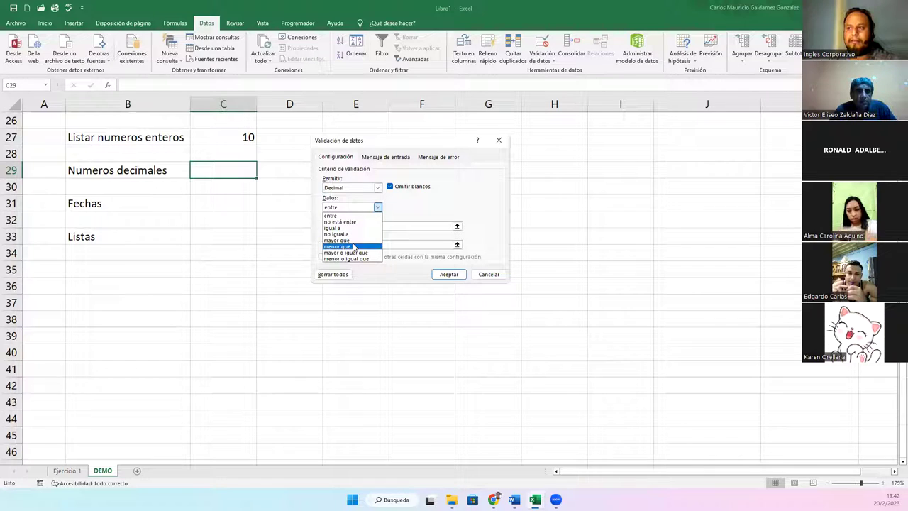
key(Up)
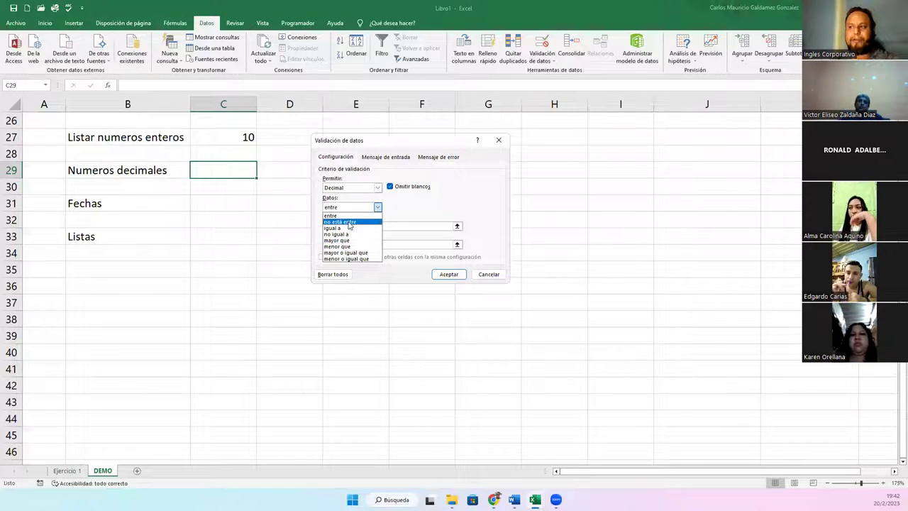
click(335, 216)
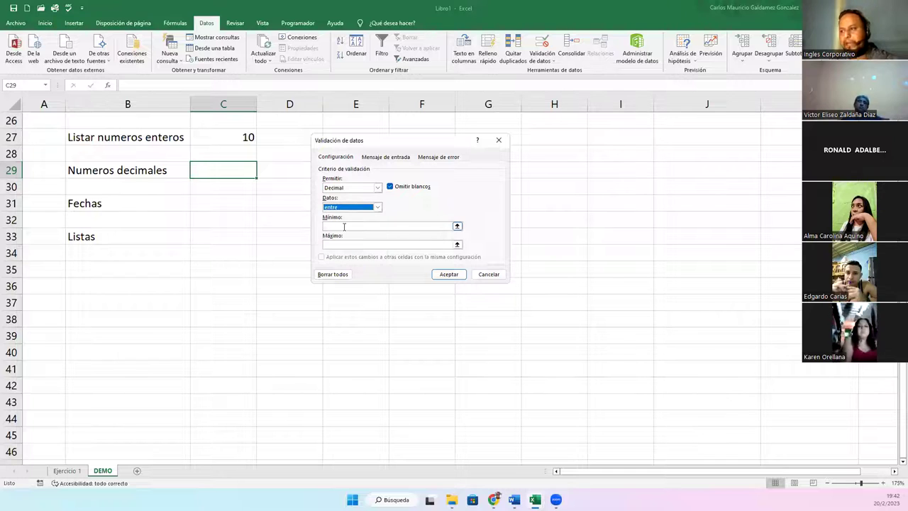
key(Tab)
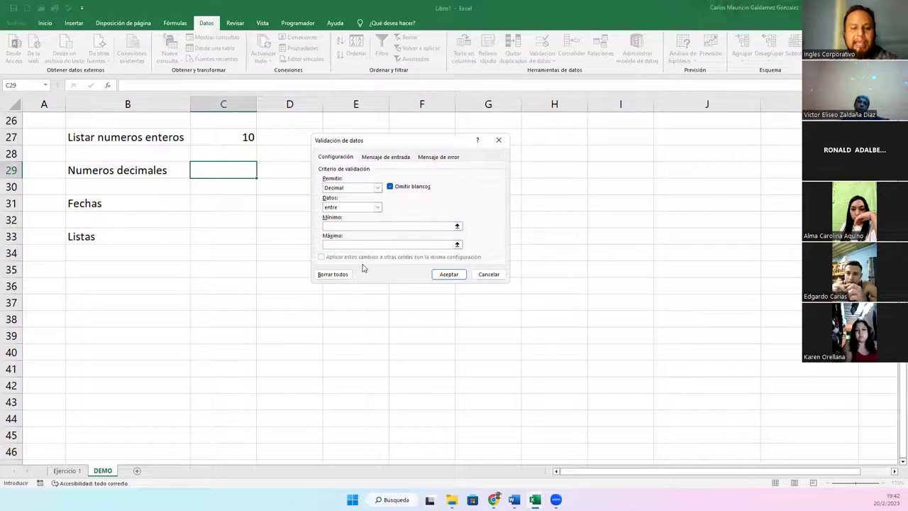
text(1.)
key(Tab)
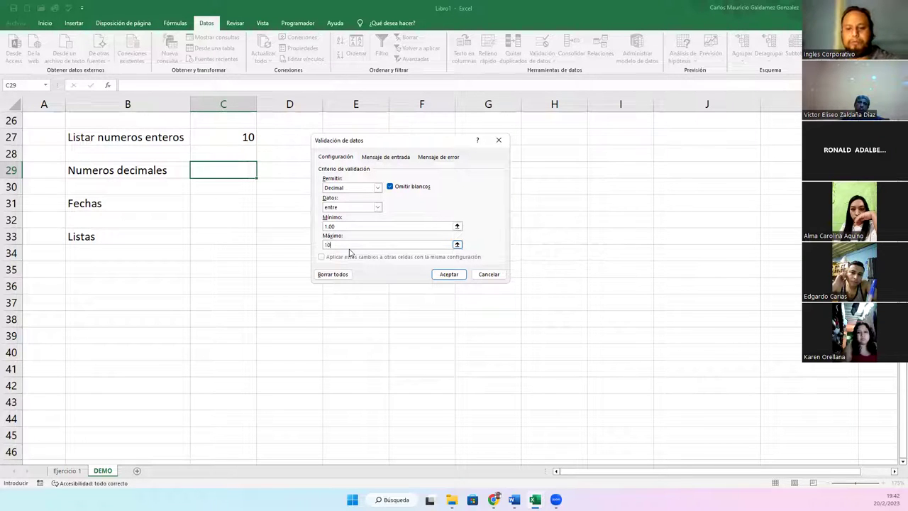
key(Tab)
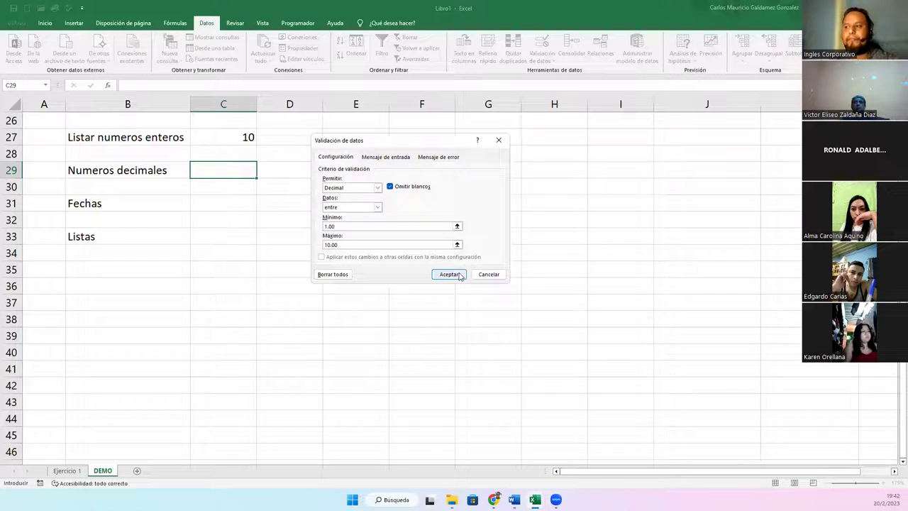
click(459, 274)
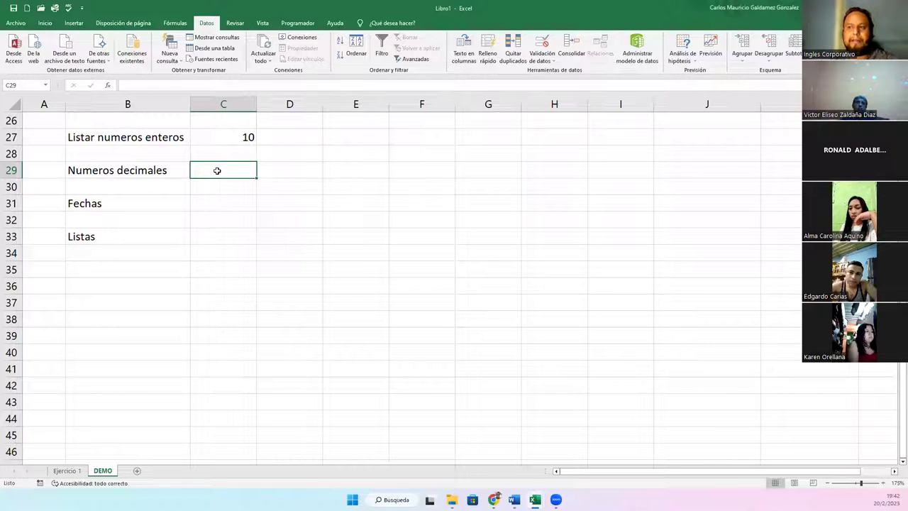
- Test C29 with 0.99, which is refused, then enter 1
text(1)
key(BackSpace)
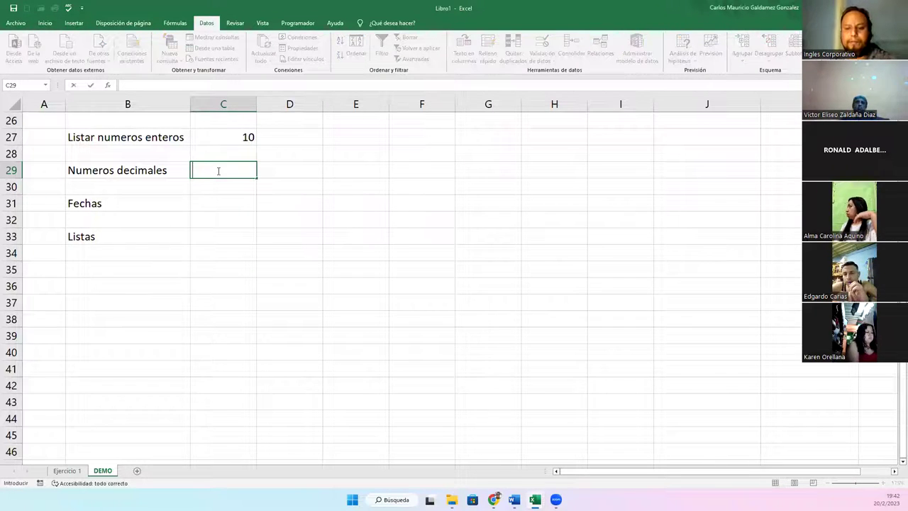
text(0.99)
key(Return)
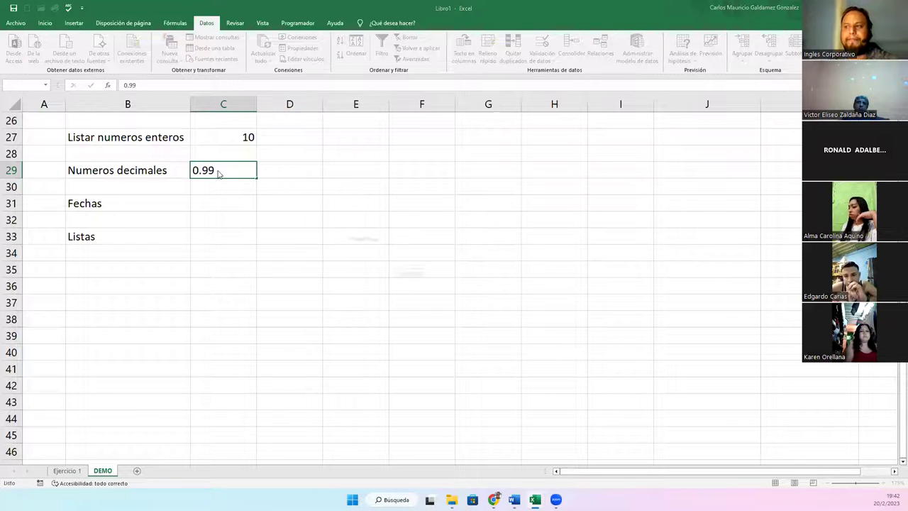
key(Return)
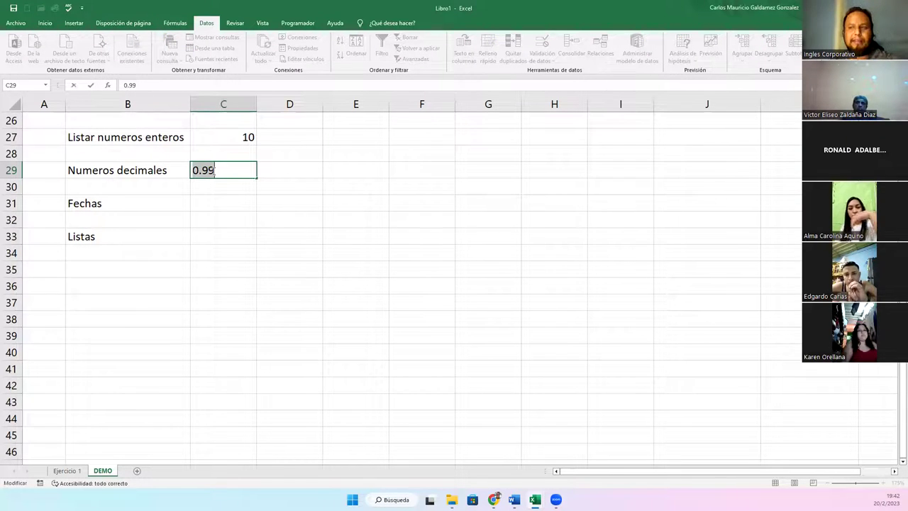
text(1)
text(00)
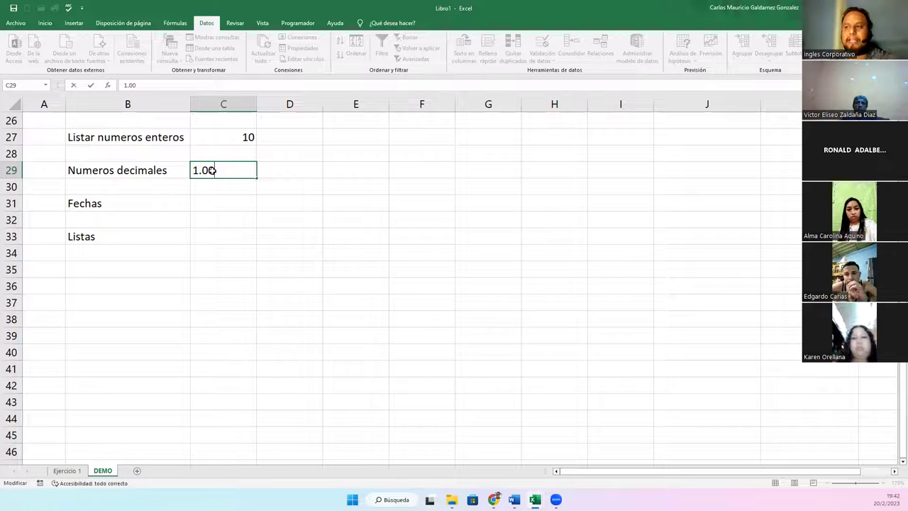
key(Return)
- Show C29 with two decimal places and enter 9.99
click(211, 171)
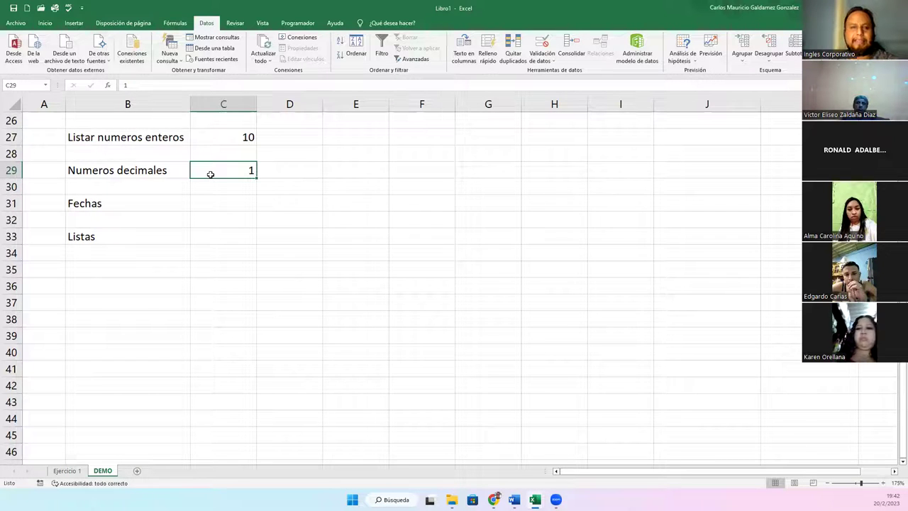
click(45, 22)
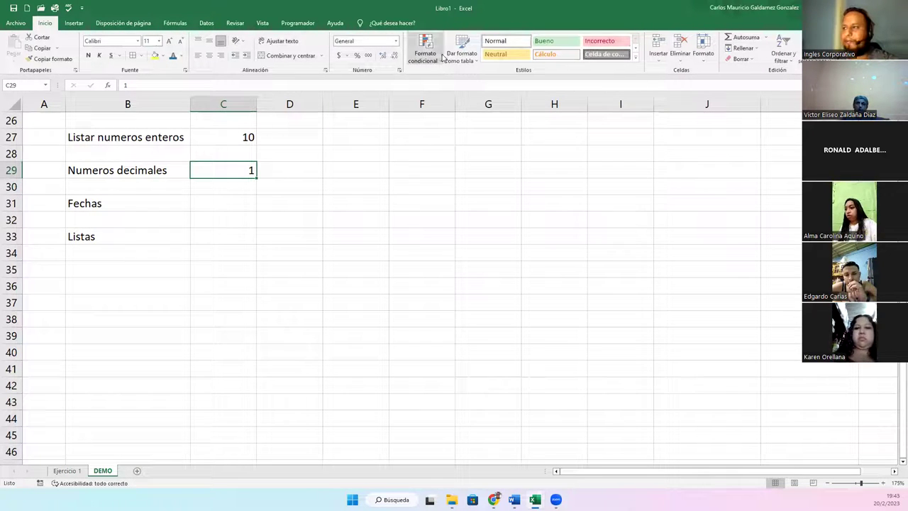
double_click(383, 55)
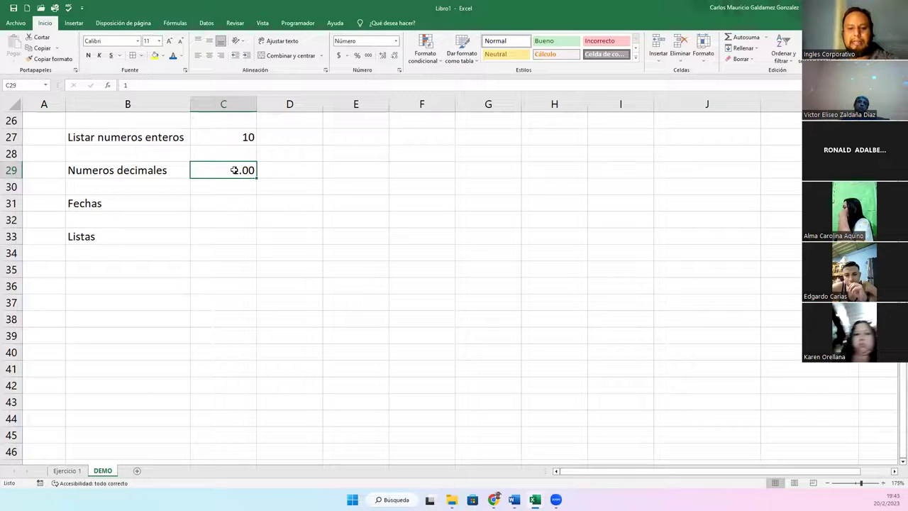
text(9.99)
key(Return)
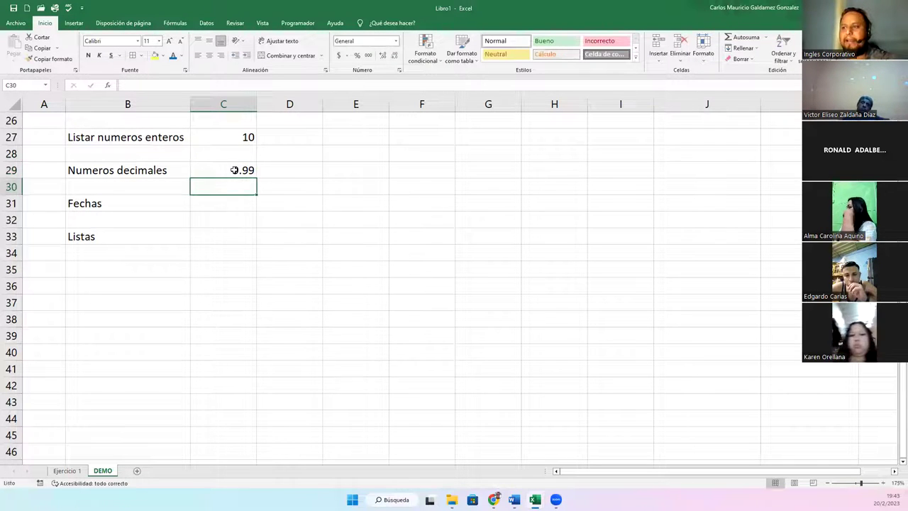
click(232, 171)
text(9.99)
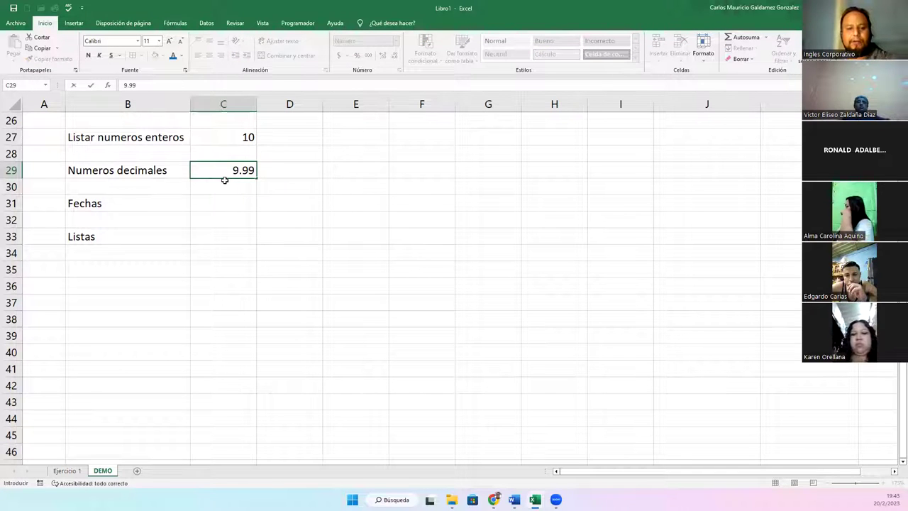
key(Return)
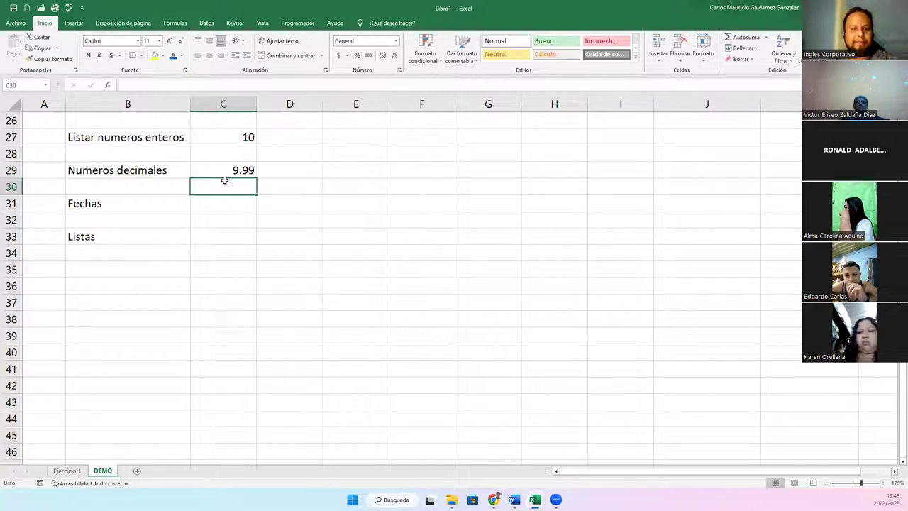
- Remove a stray 10 from C30 and set C29 to 10
text(10)
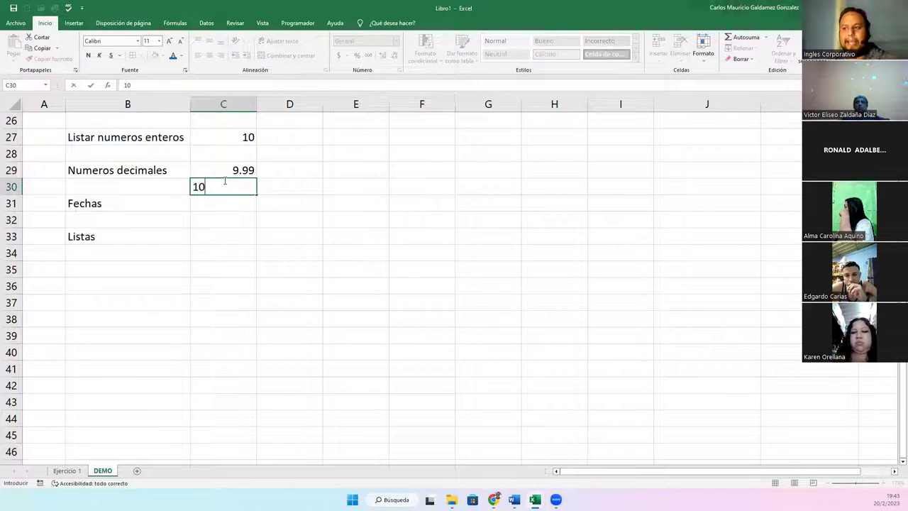
key(Return)
click(230, 183)
key(Delete)
click(223, 171)
double_click(224, 170)
text(1)
key(Escape)
text(10)
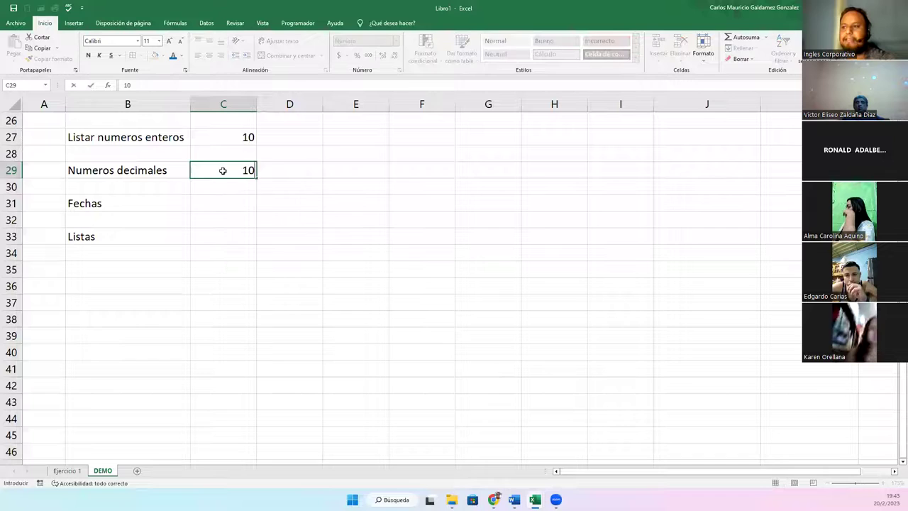
key(Return)
- Enter 10.01 in C29 to trigger the upper-limit validation error
click(221, 171)
text(10.01)
key(Return)
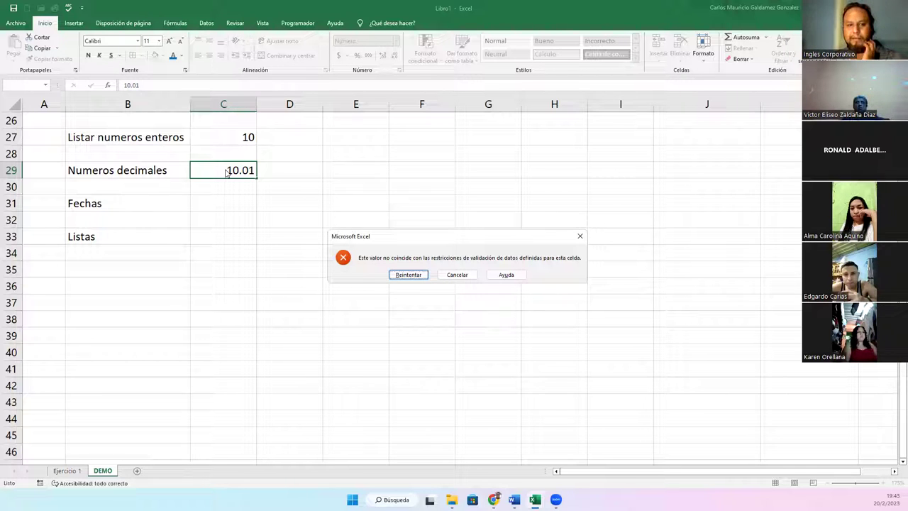
- Cancel the rejected 10.01 entry and select C31 beside Fechas
click(448, 276)
click(208, 203)
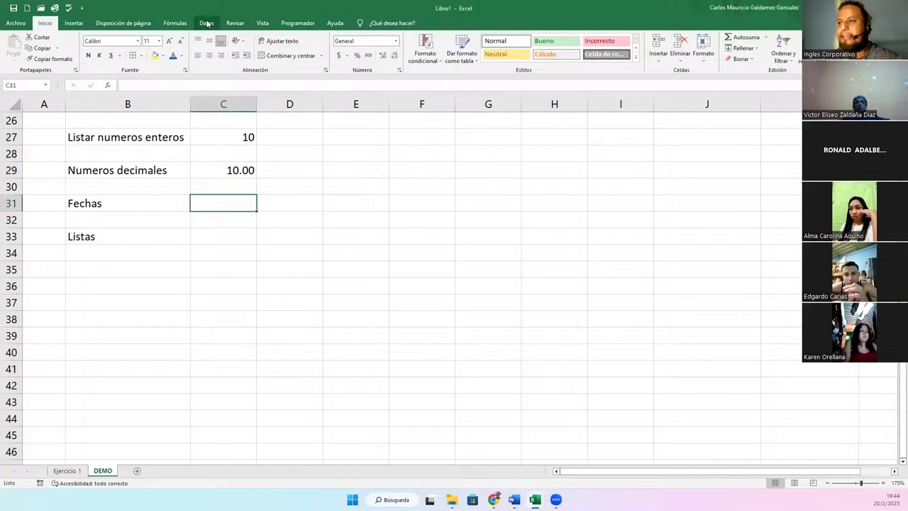
- Set C31's data validation to allow Fecha values between a start and end date
click(206, 23)
click(542, 44)
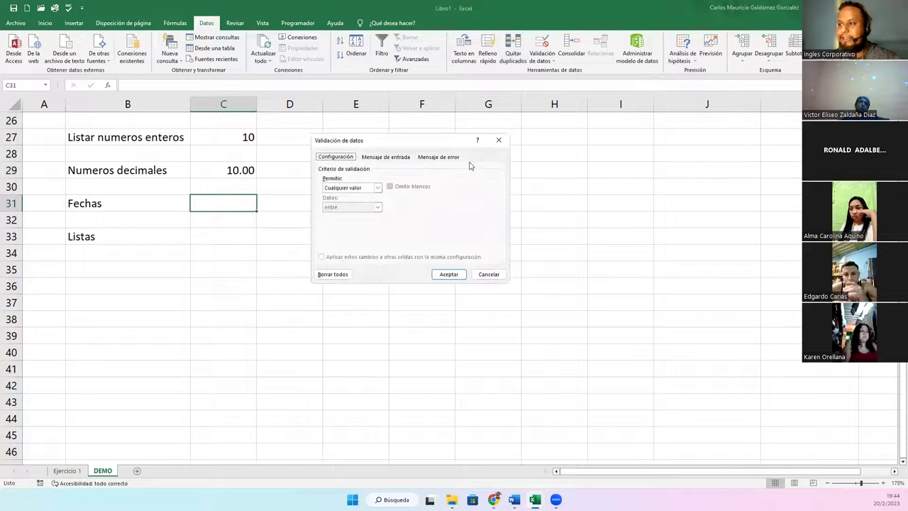
click(379, 188)
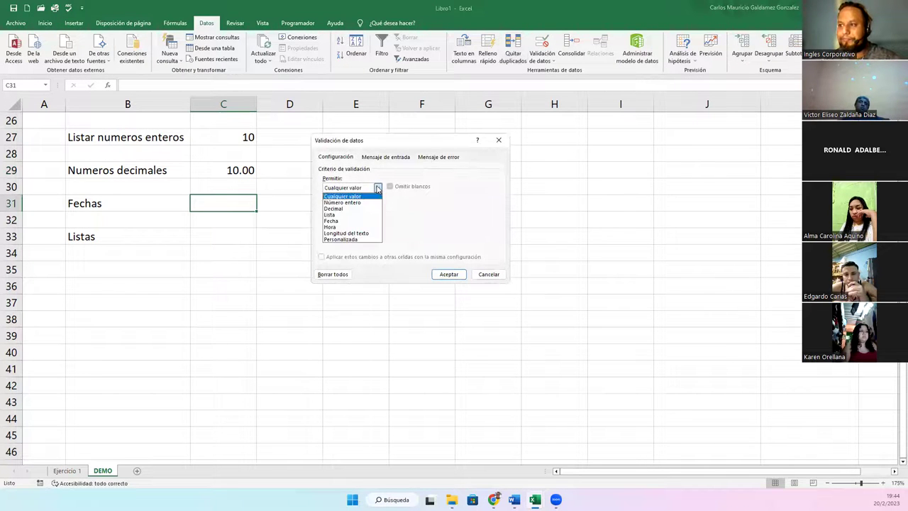
click(348, 221)
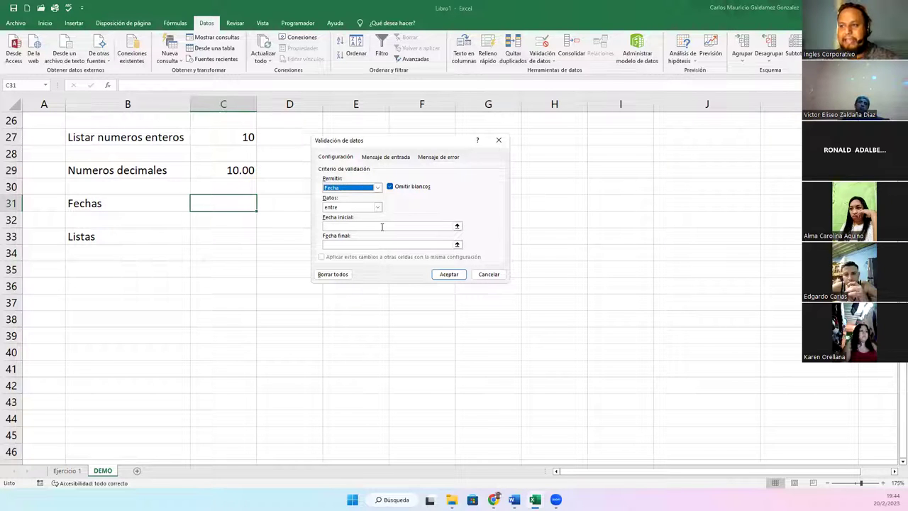
click(345, 226)
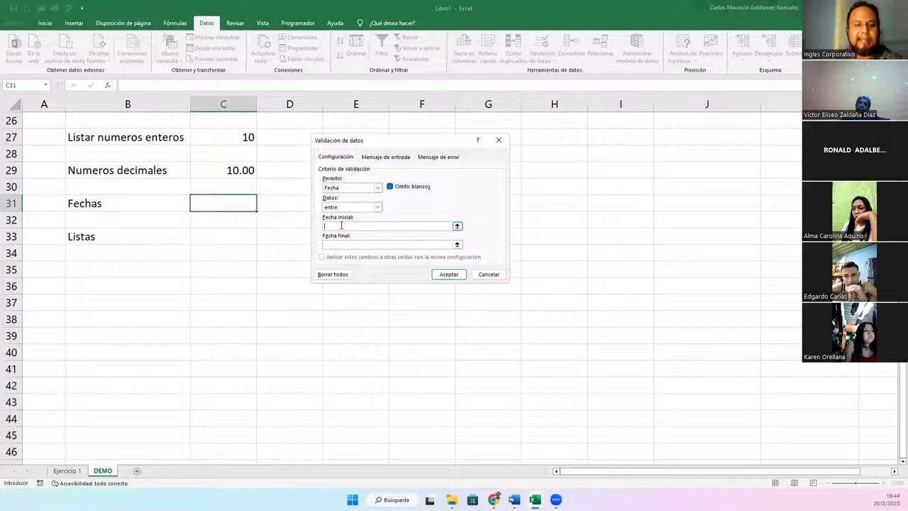
- Enter 31/12/2004 as the end date of C31's date validation rule
text(1)
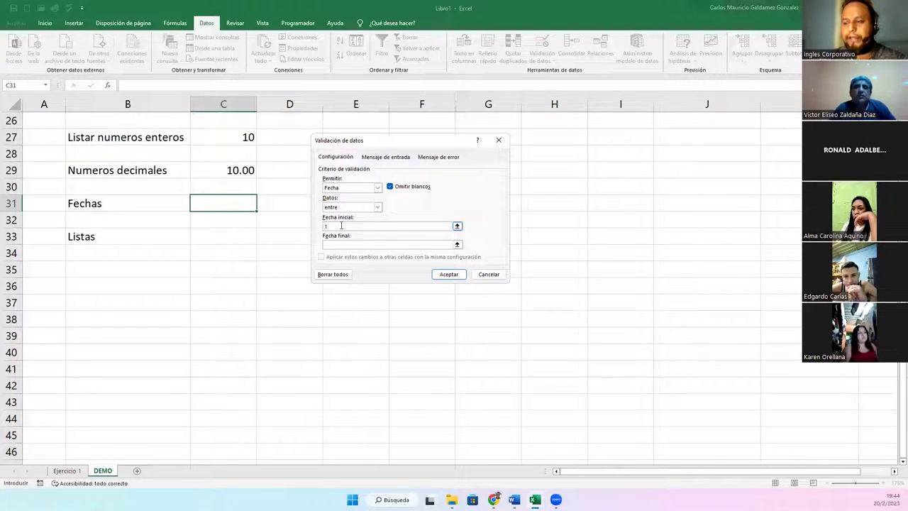
key(BackSpace)
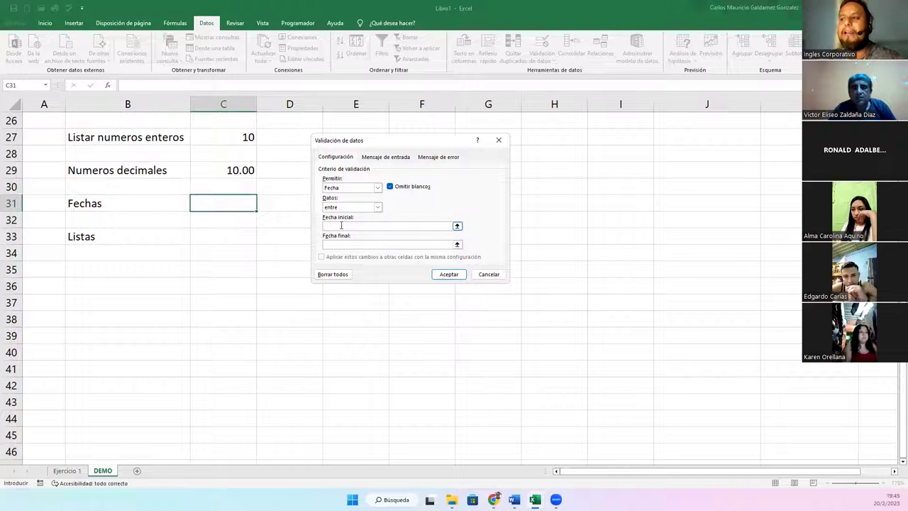
click(339, 243)
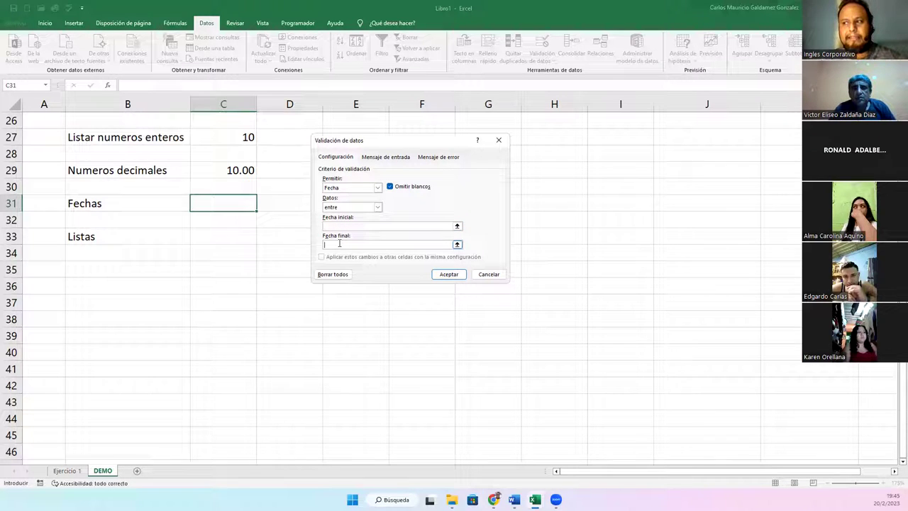
text(31)
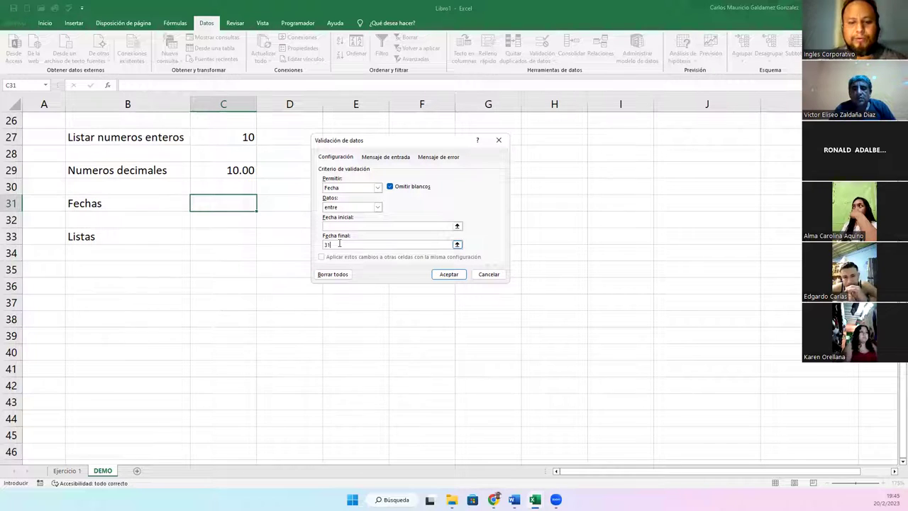
text(/)
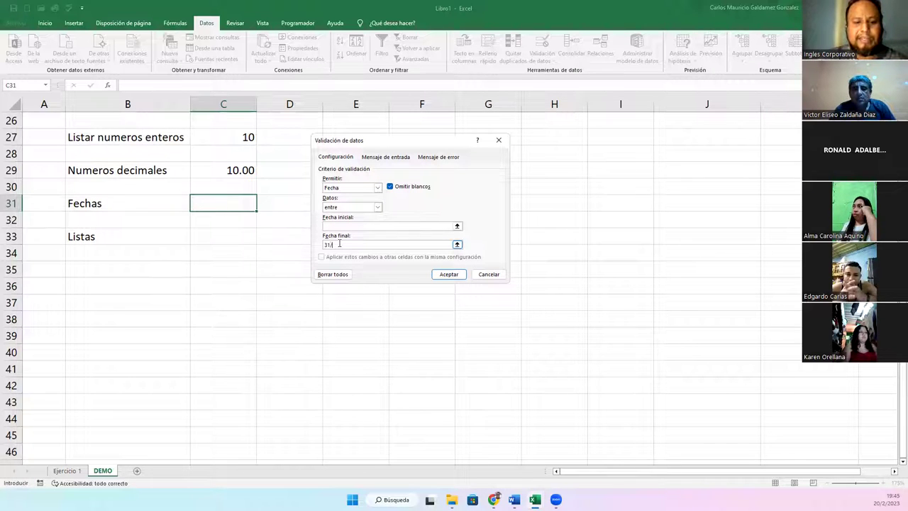
text(12/2004)
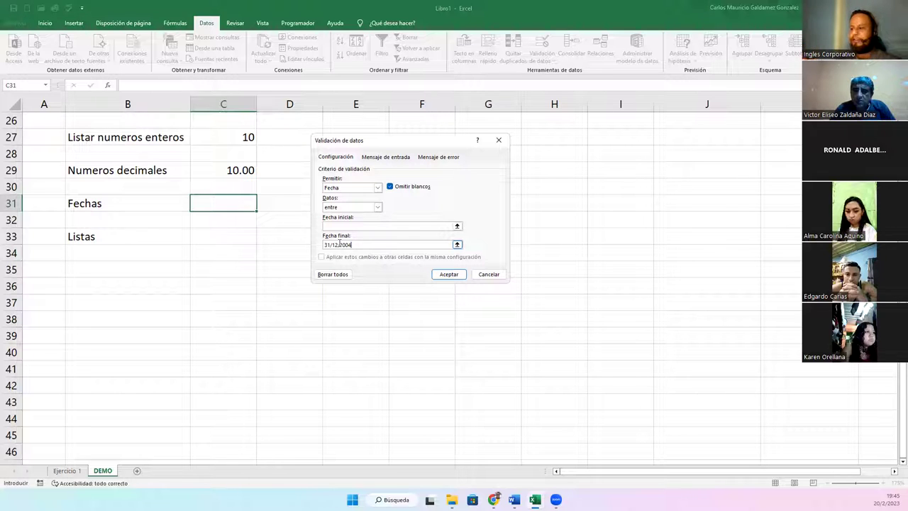
- Set the start date to 1/1/1992 and apply the rule
click(337, 227)
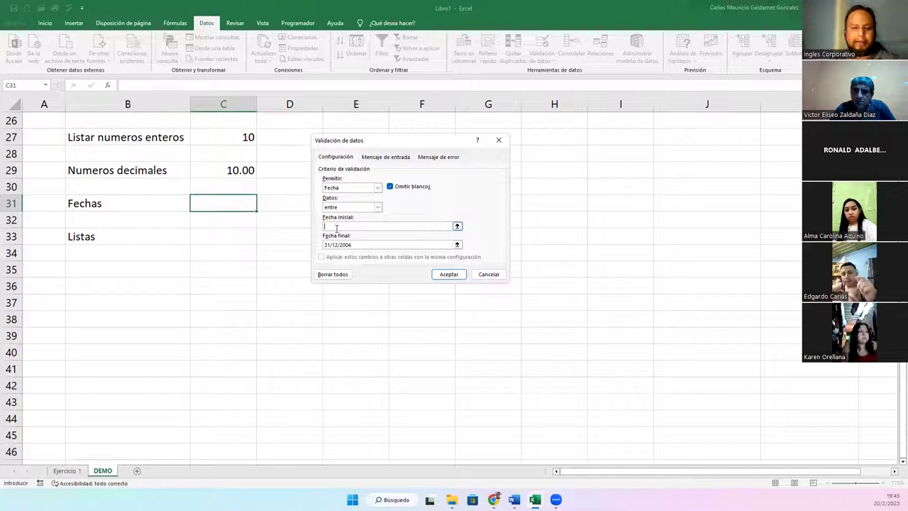
text(1/0)
key(BackSpace)
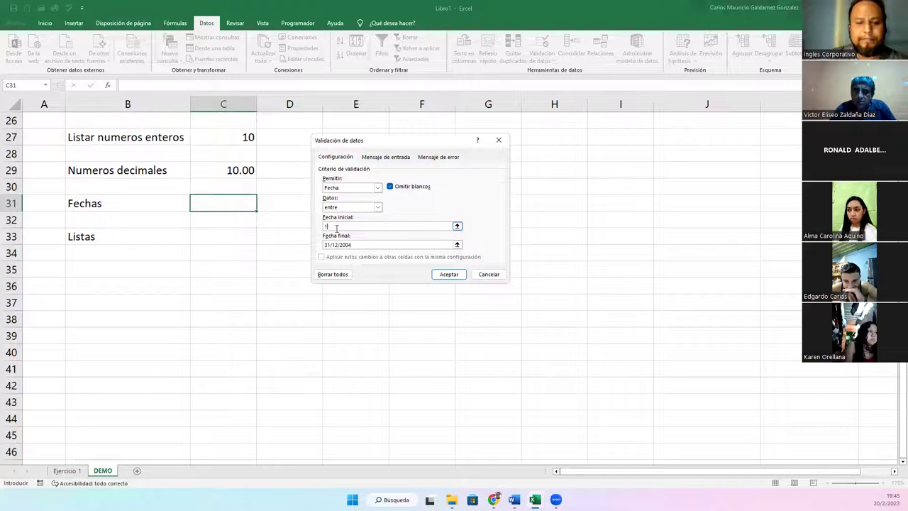
text(/)
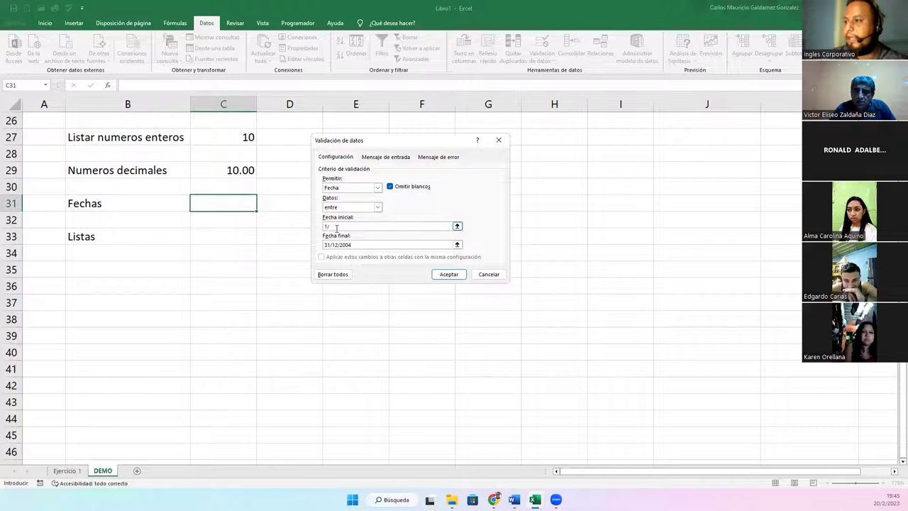
text(1/1994)
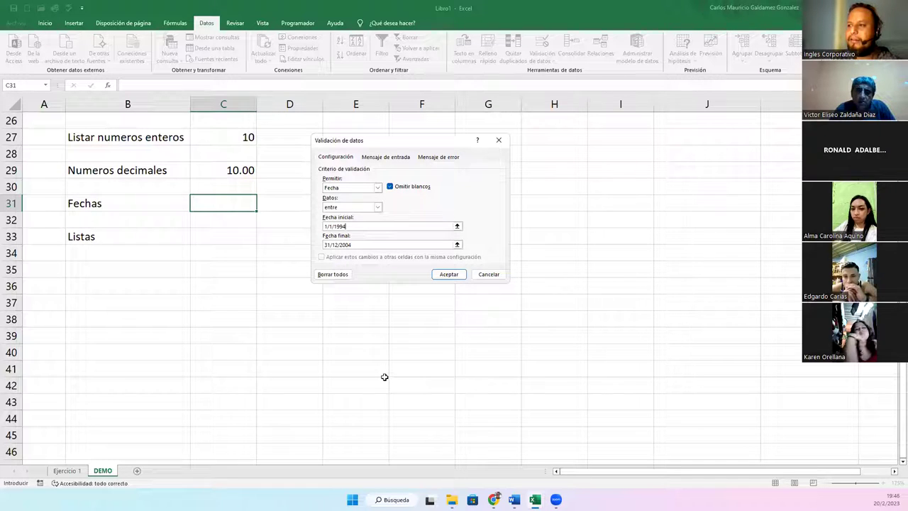
key(BackSpace)
key(BackSpace)
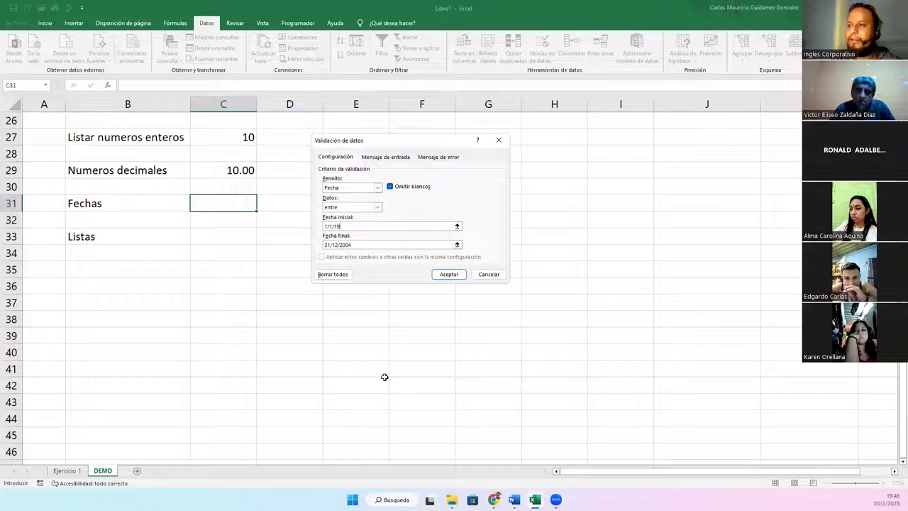
text(92)
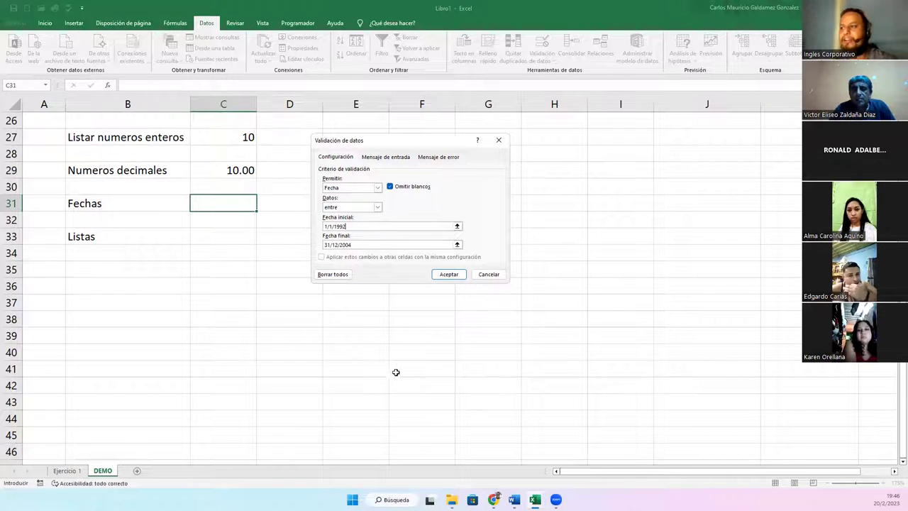
drag(349, 226, 309, 227)
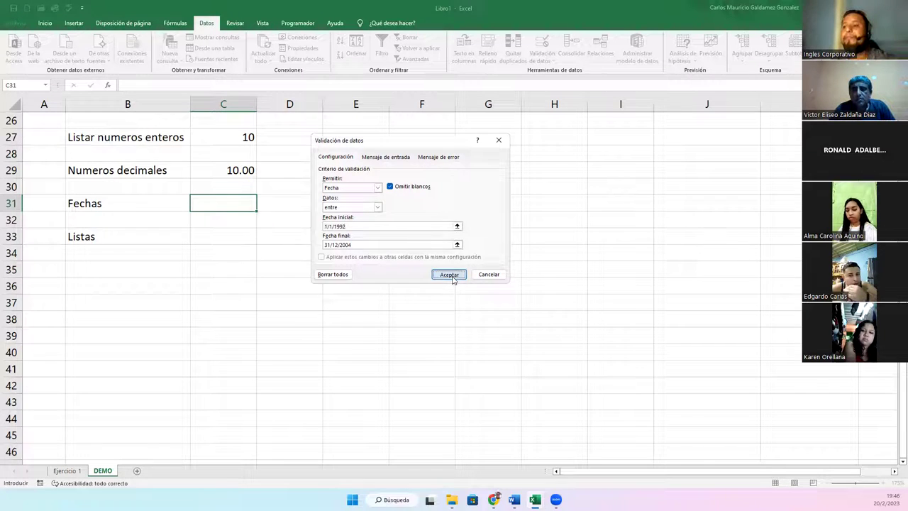
click(449, 275)
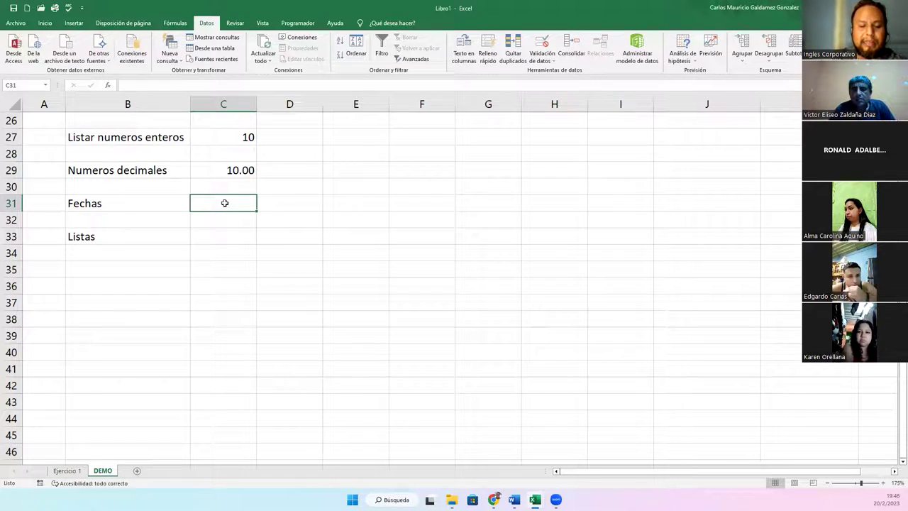
- Test the out-of-range date 4/5/1984 in C31 and cancel the rejected entry
text(4/5/)
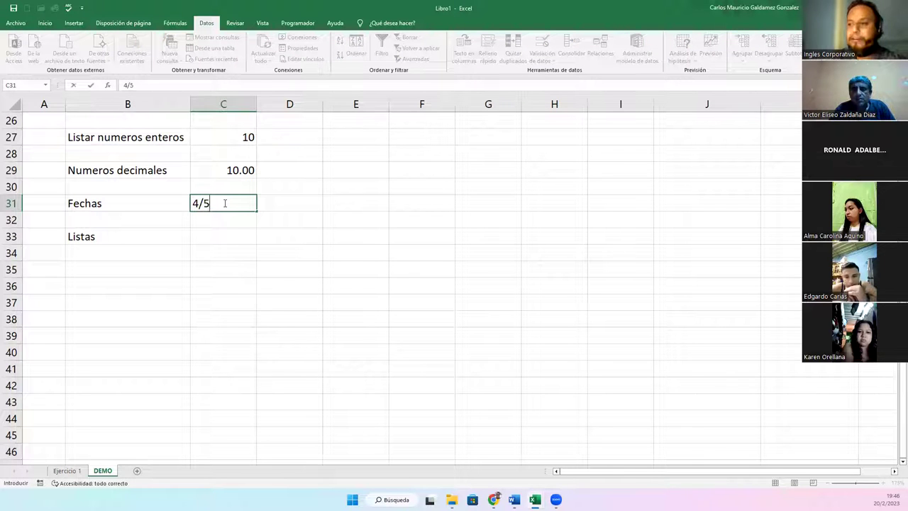
text(1984)
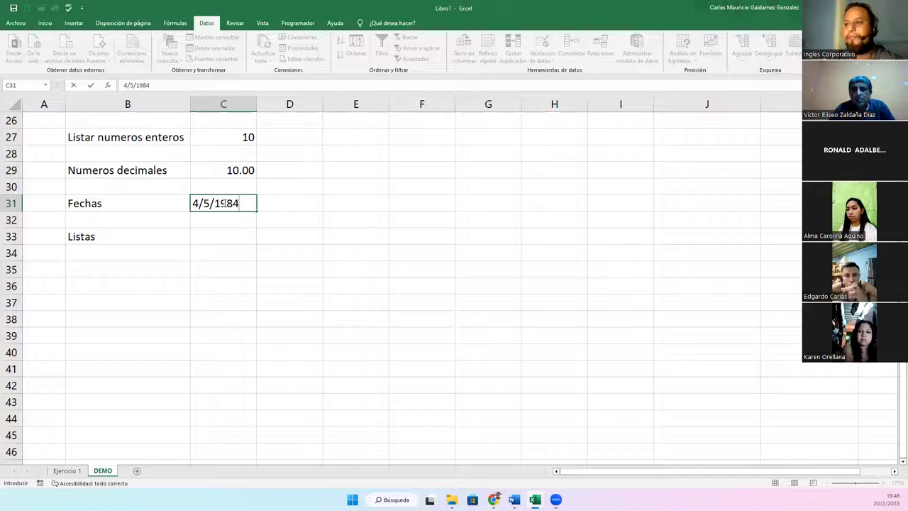
key(Return)
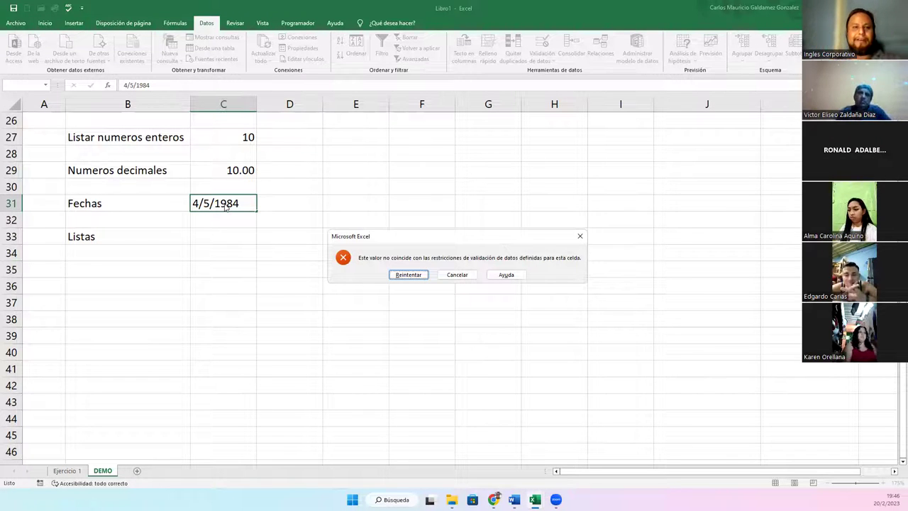
key(Escape)
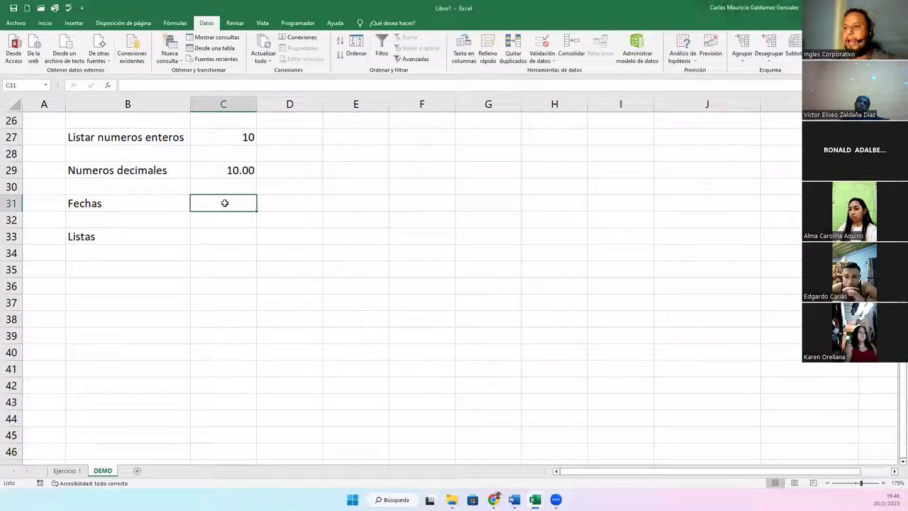
text(1)
key(BackSpace)
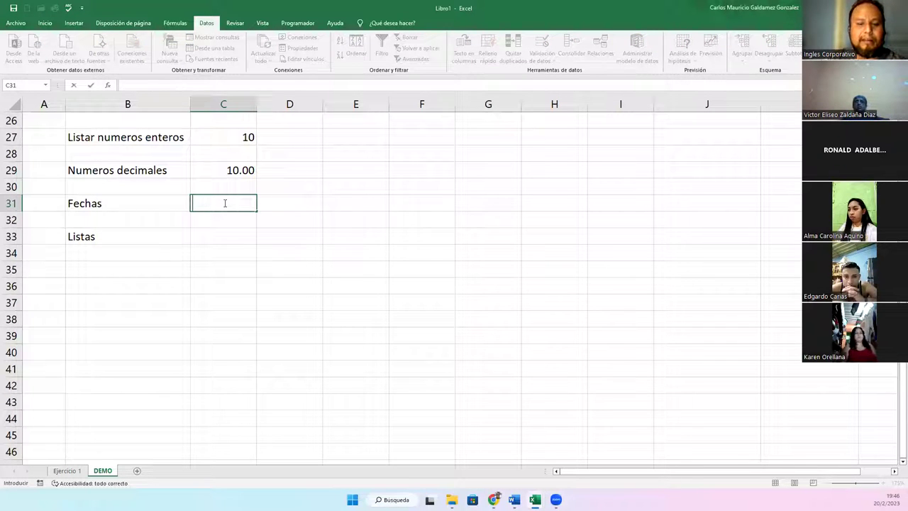
- Try 28/1/2005, then retry and correct it to the valid date 28/1/2004
text(28/1/2005)
key(Return)
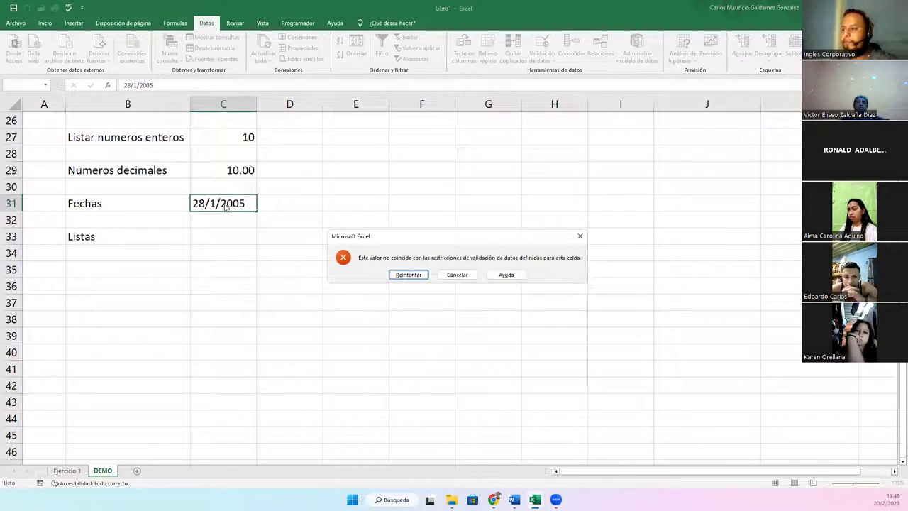
click(406, 275)
click(241, 204)
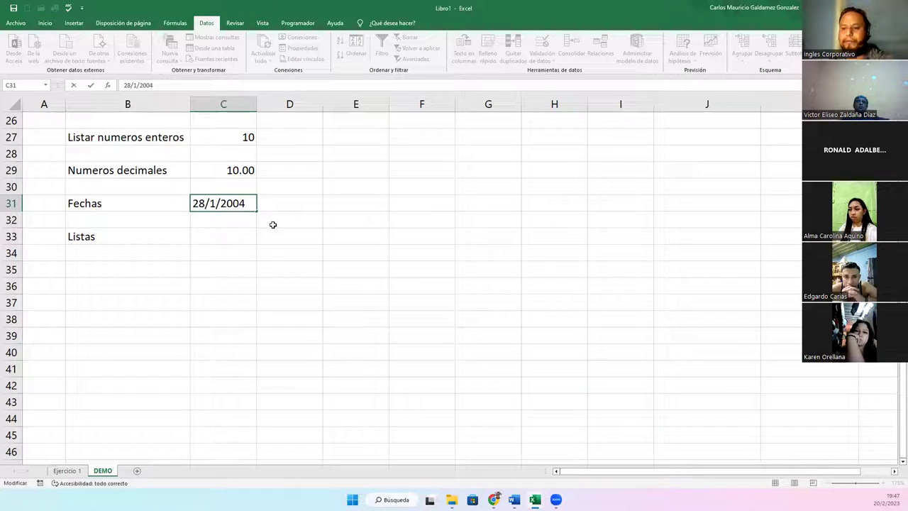
key(Return)
click(221, 203)
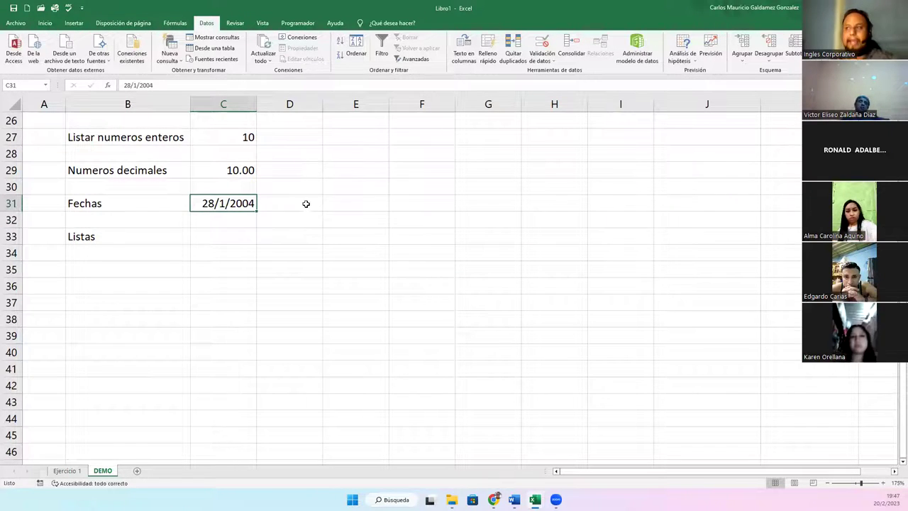
click(542, 44)
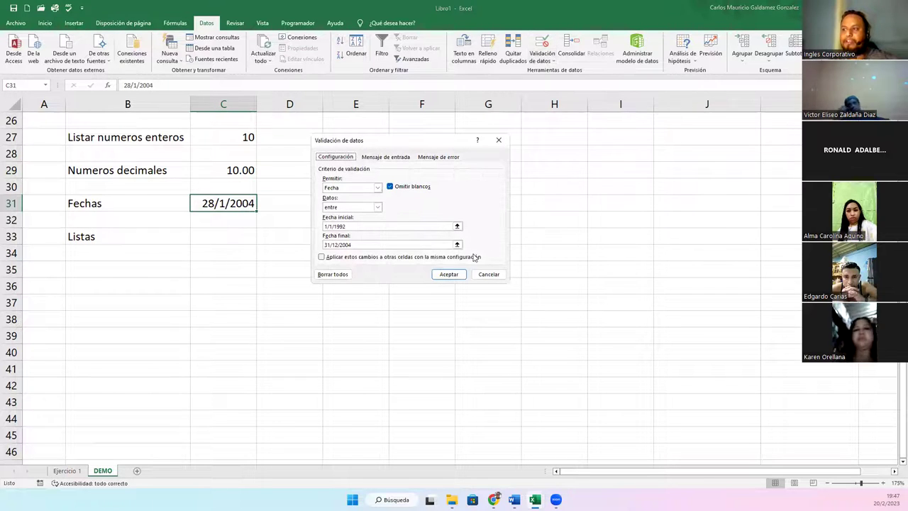
click(358, 227)
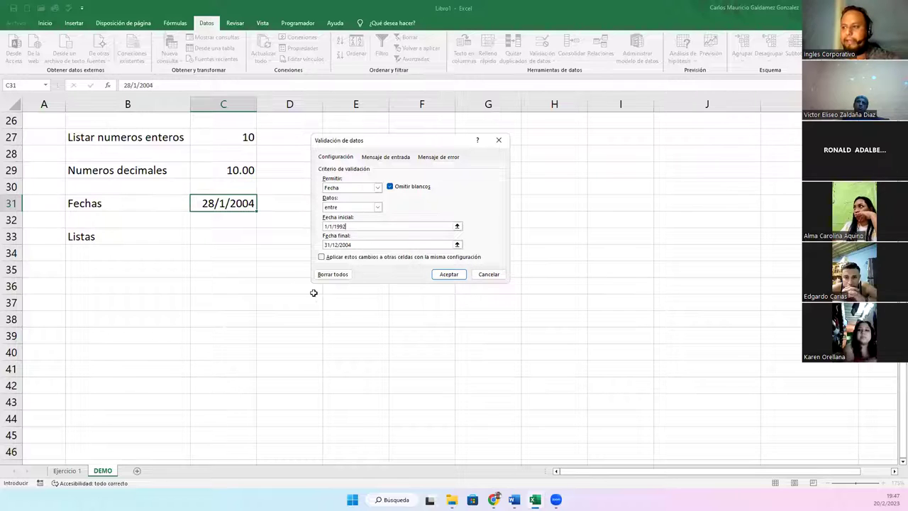
click(500, 279)
click(318, 207)
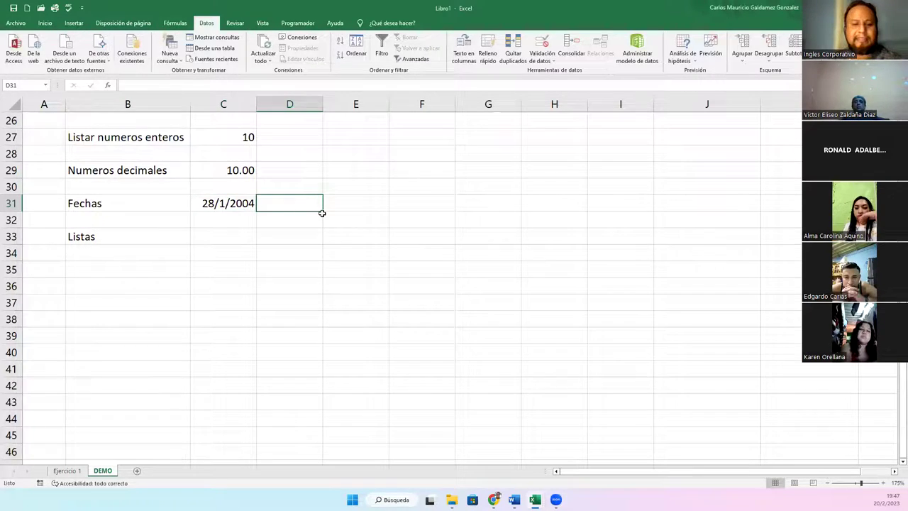
- Type 'Fechas entre 1/1/1992' in D31 and copy 31/12/2004 from C31's validation rule
text(Fechas ent)
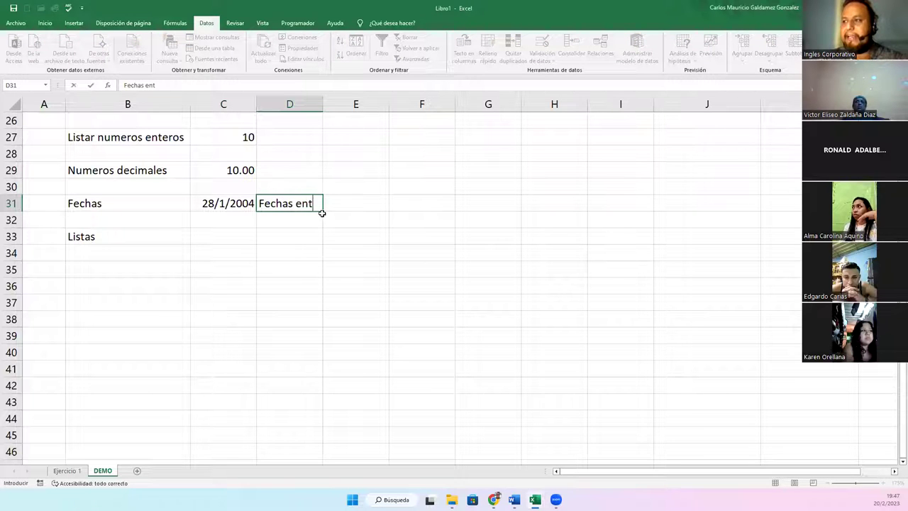
text(re 1/1/1992)
key(Return)
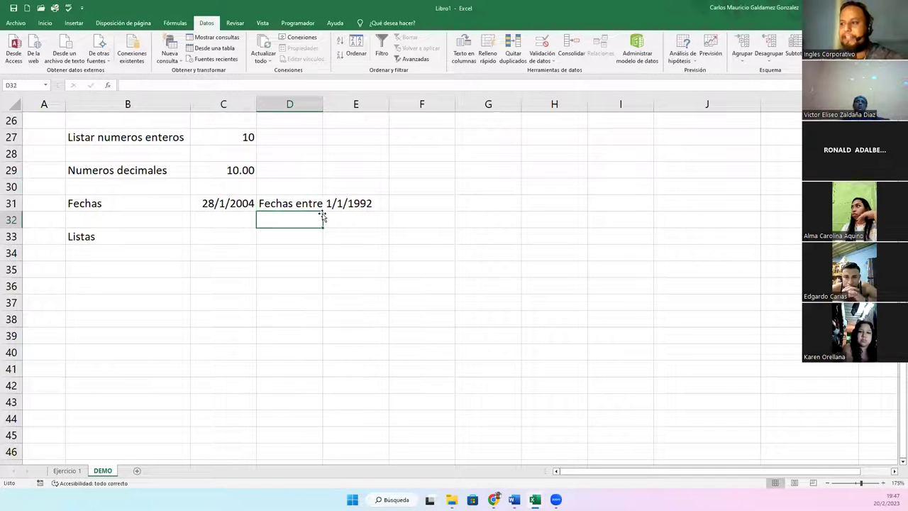
click(261, 205)
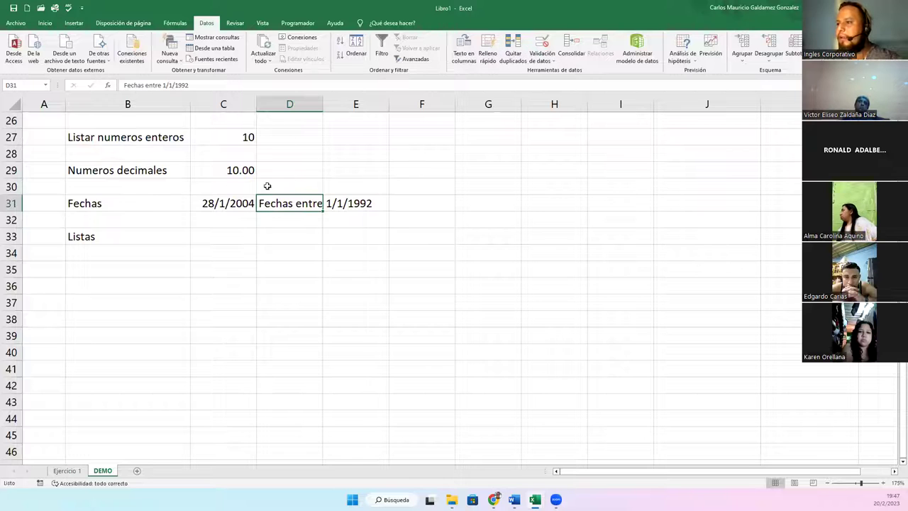
click(224, 199)
click(539, 41)
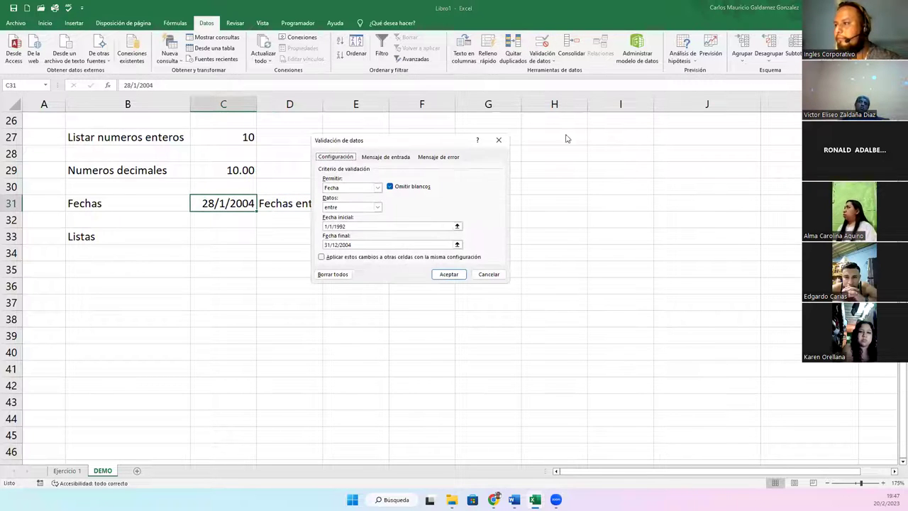
double_click(346, 244)
key(ctrl+c)
click(448, 275)
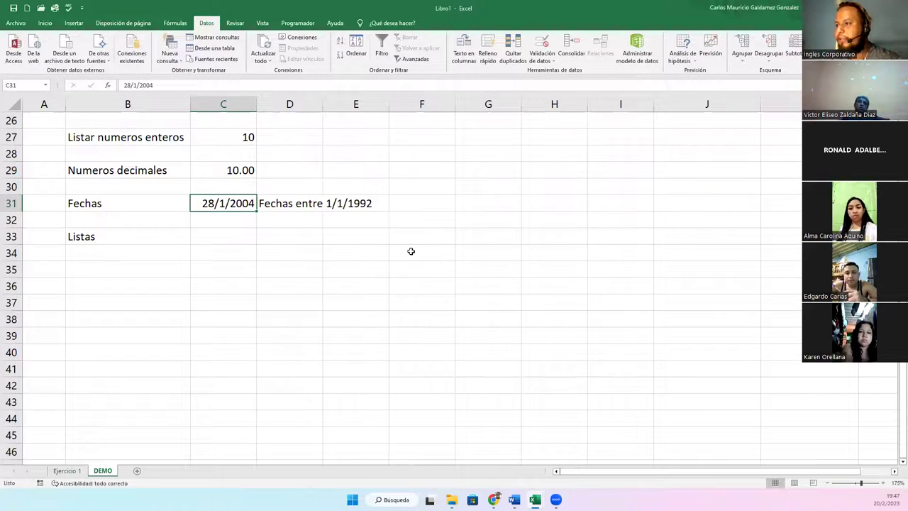
- Complete the note with 'y 31/12/2004' and move it to E31
click(293, 204)
click(232, 82)
text(y)
key(ctrl+v)
key(Return)
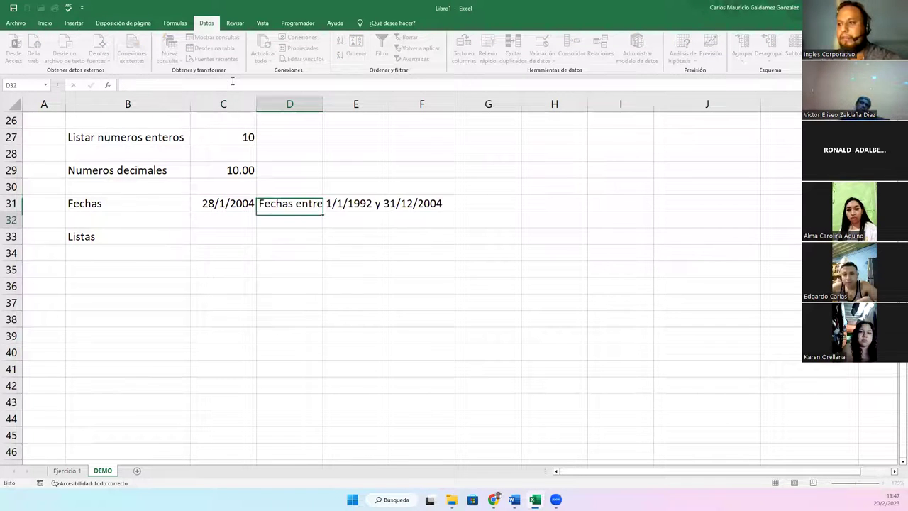
click(298, 207)
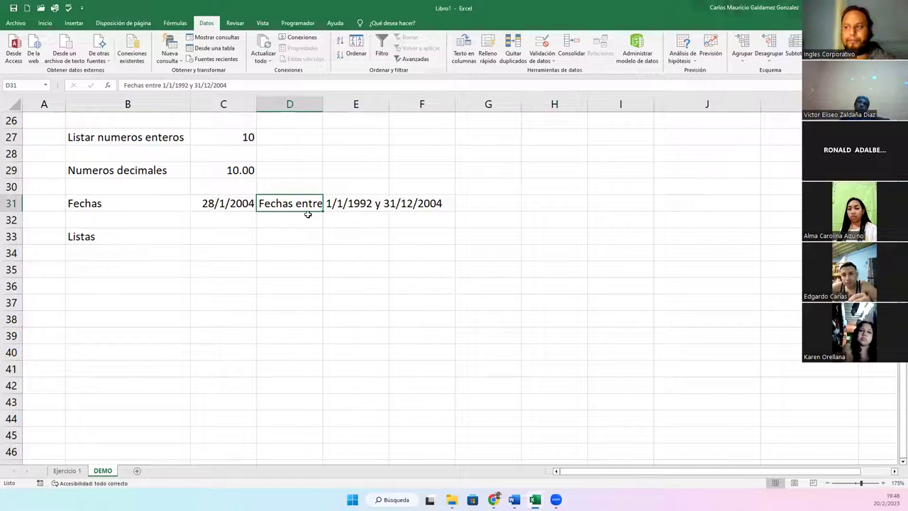
drag(308, 213, 374, 213)
click(262, 208)
click(204, 206)
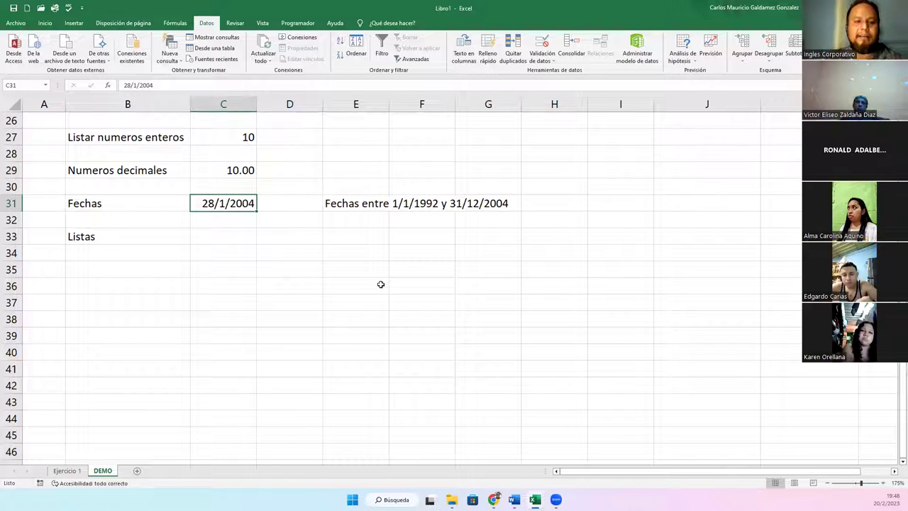
- Test the out-of-range date 6/08/1991 in C31 and cancel the rejected entry
text(30)
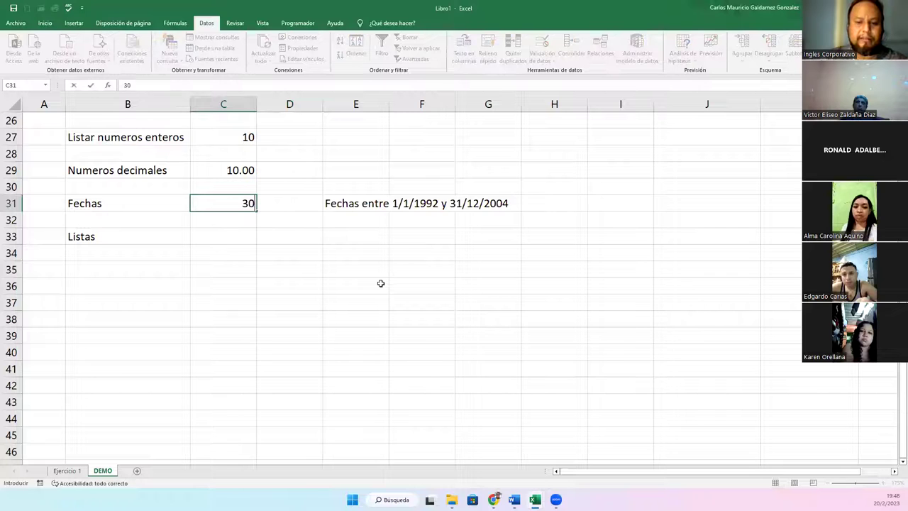
key(BackSpace)
key(BackSpace)
text(6/08/1991)
key(Return)
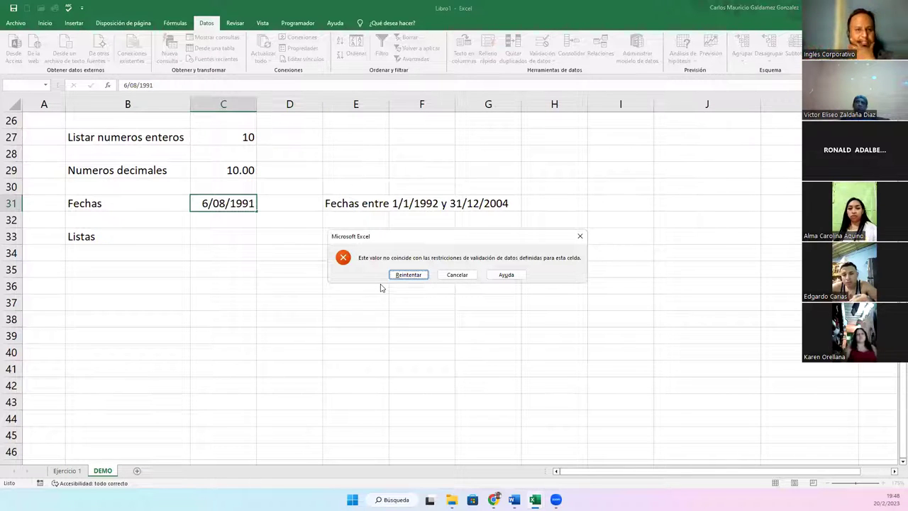
click(452, 275)
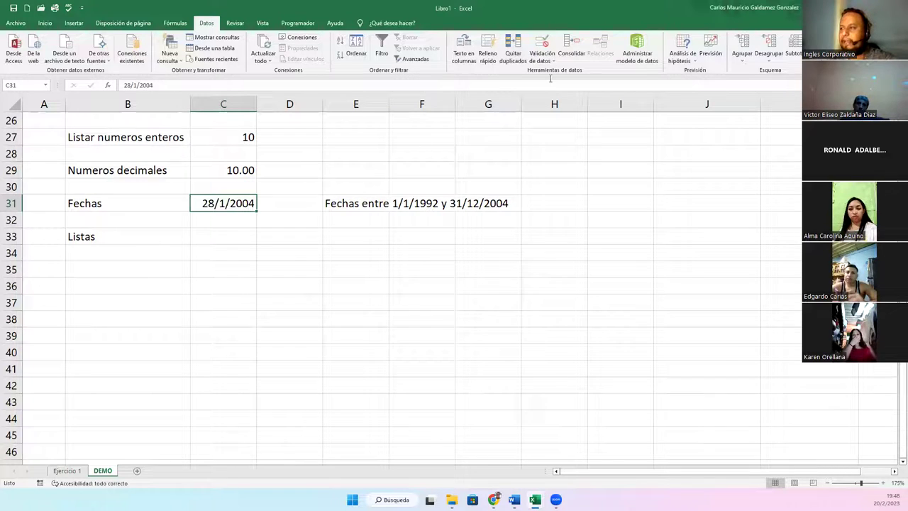
- Preview a 'mayor que' comparison in C31's validation, cancel without changes, and select C33
click(542, 44)
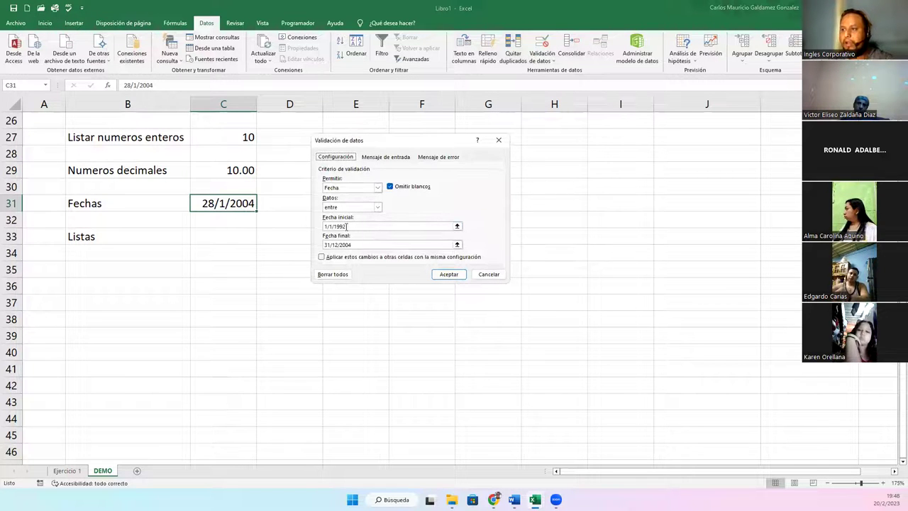
click(378, 207)
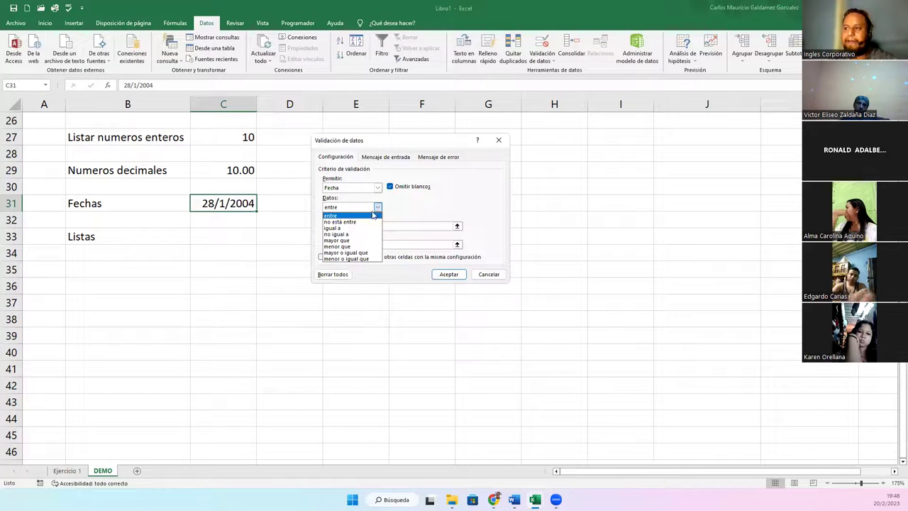
click(354, 241)
click(445, 226)
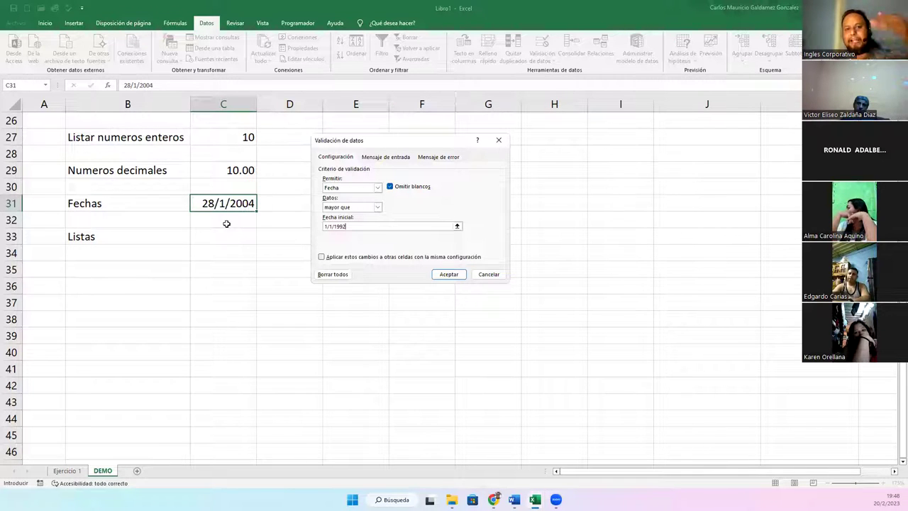
click(489, 275)
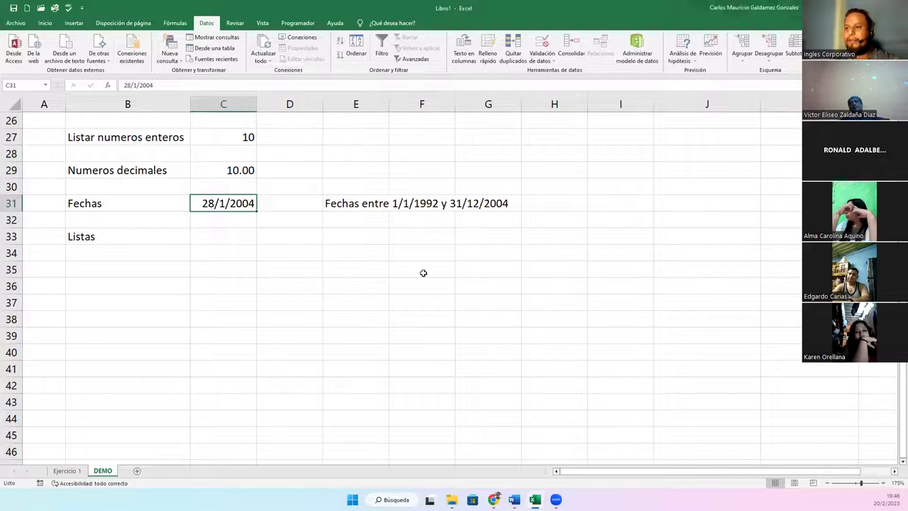
click(217, 239)
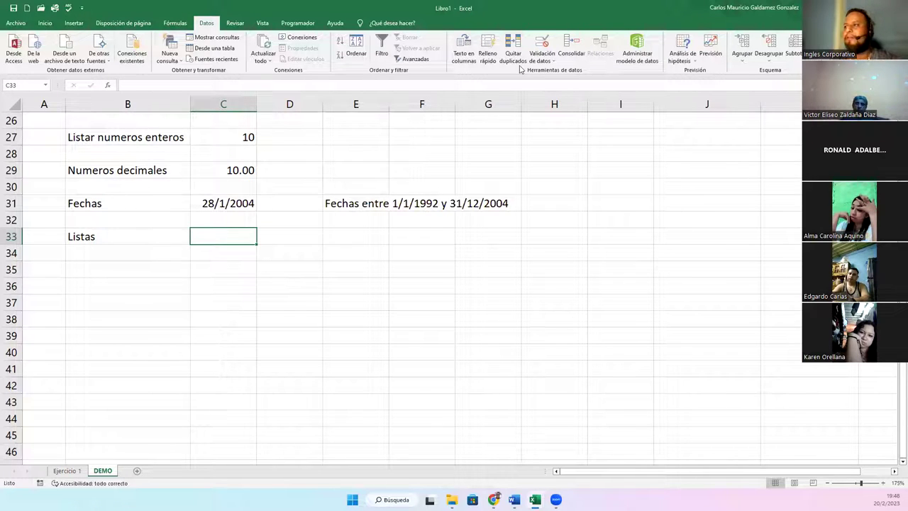
- Give C33 a Lista validation rule with weekdays Lunes through Domingo as its source
click(552, 55)
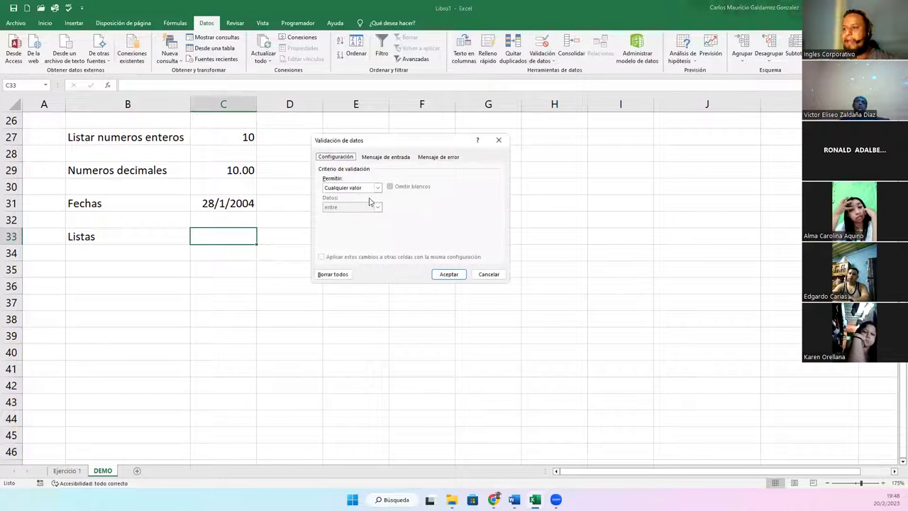
click(376, 187)
click(356, 215)
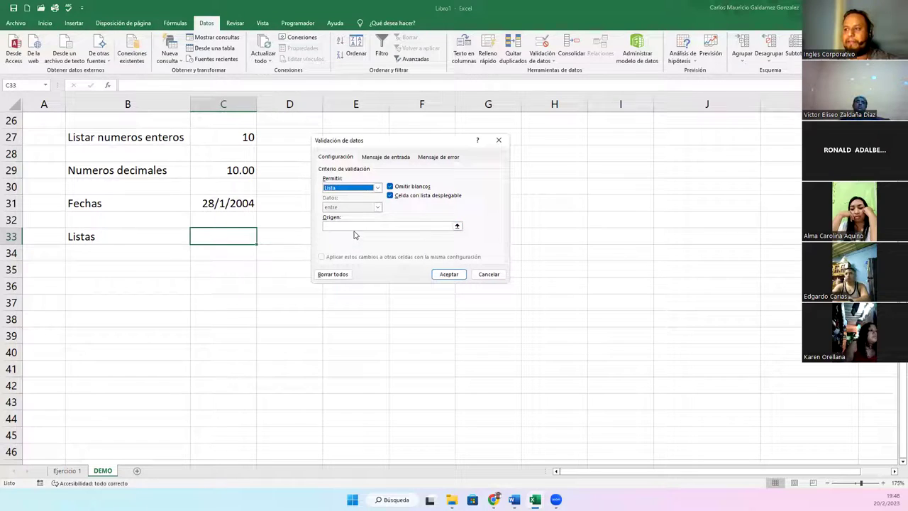
click(354, 226)
text(Lu)
text(,M)
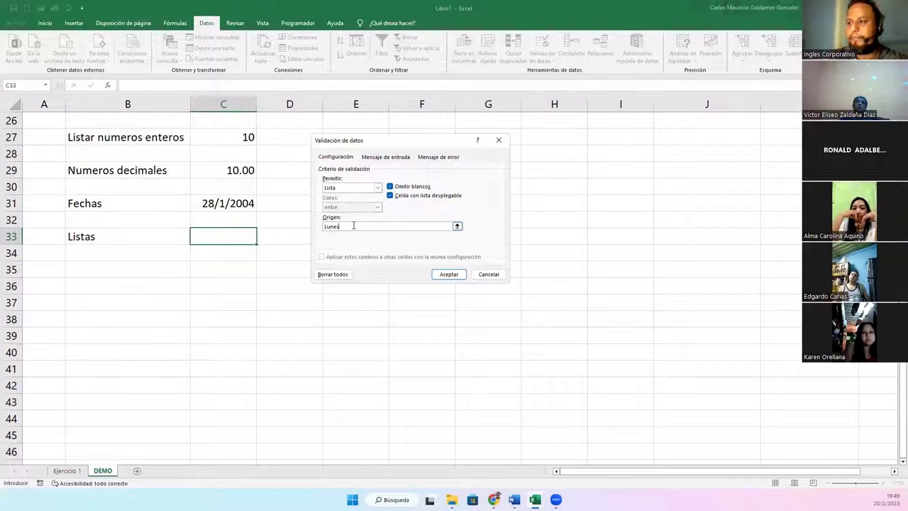
text(;m)
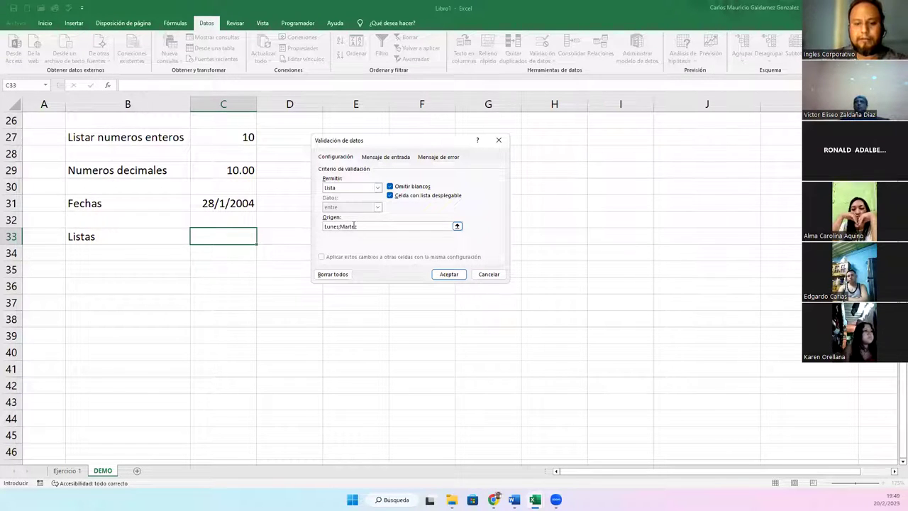
text(;Miercoles;)
key(BackSpace)
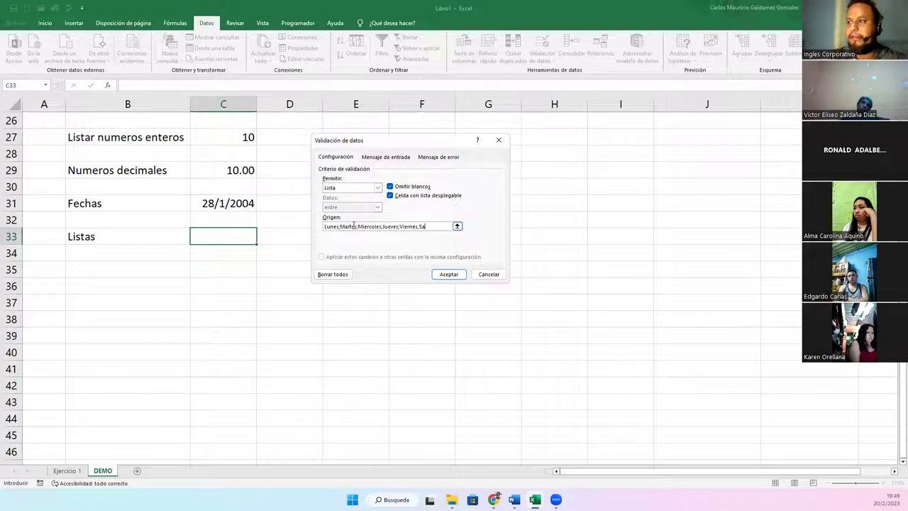
text(bado,Doming)
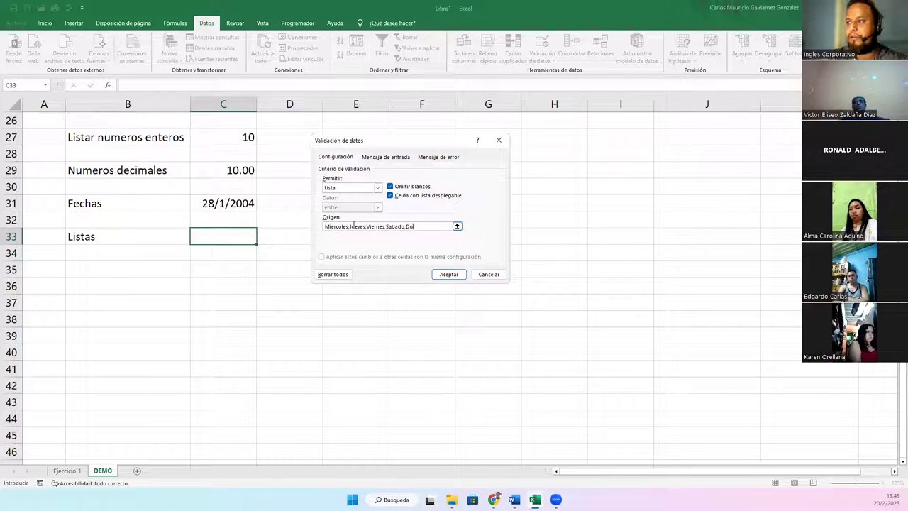
key(BackSpace)
key(BackSpace)
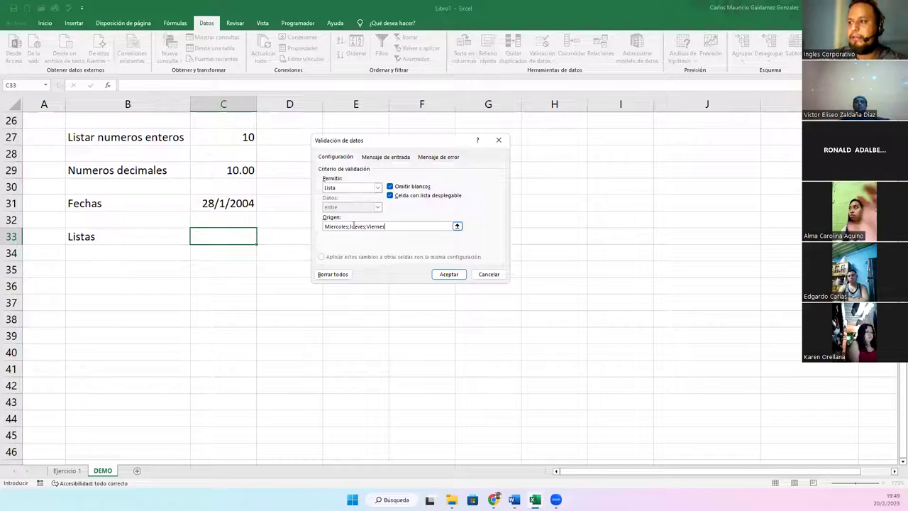
text(;SA)
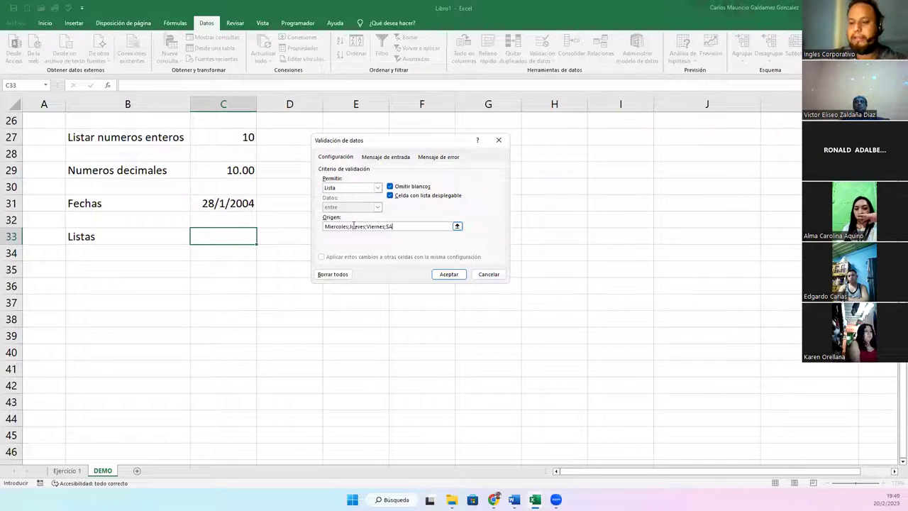
text(bado;Domingo)
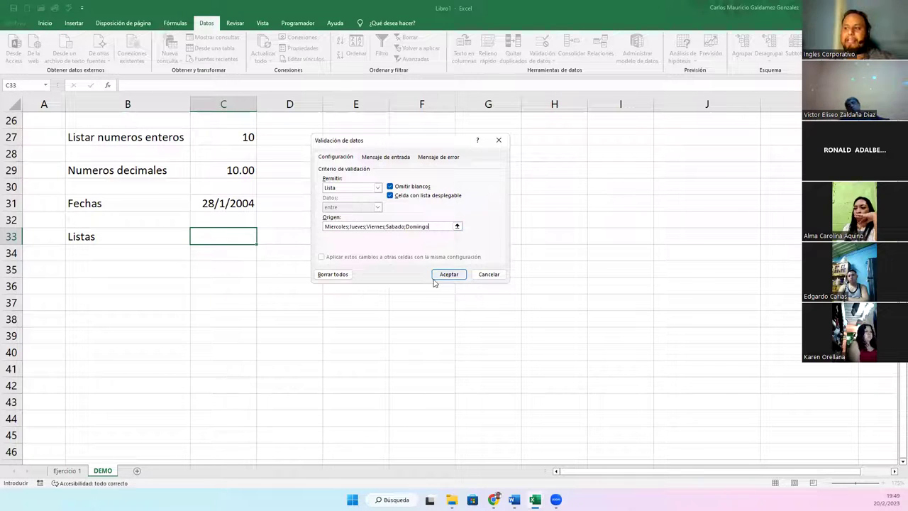
click(441, 274)
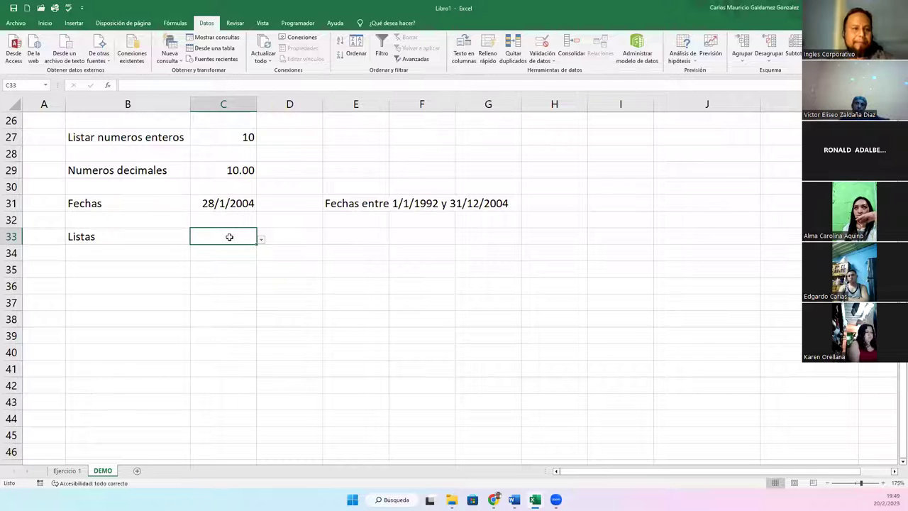
- Pick Lunes, then Viernes, then Jueves from C33's dropdown, then go to the Ejercicio 1 sheet
click(261, 240)
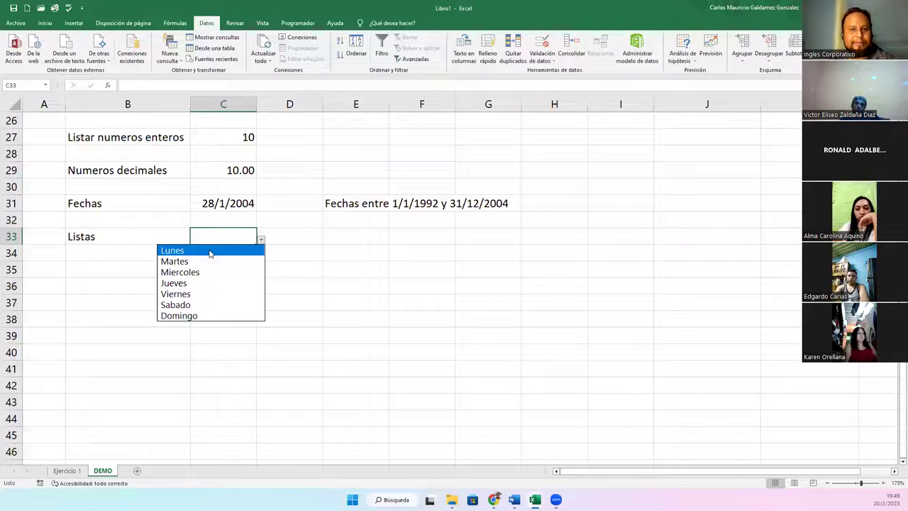
click(213, 255)
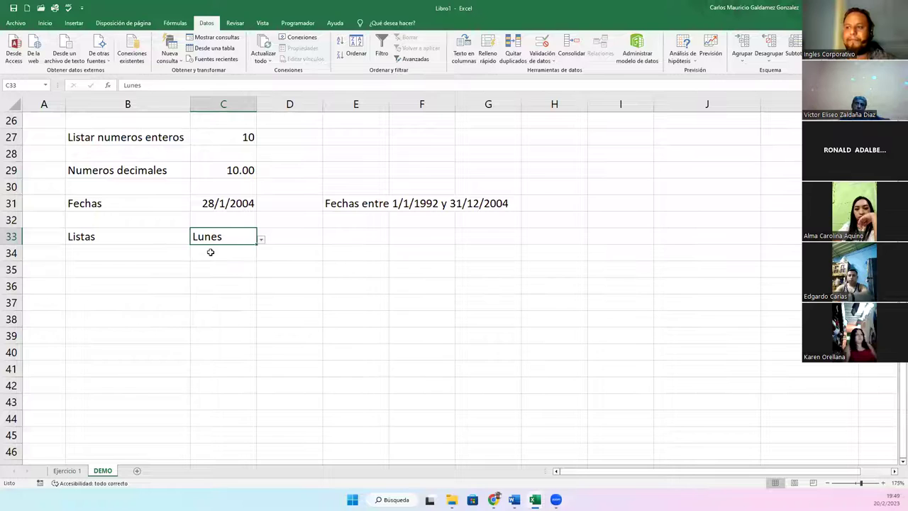
click(261, 242)
click(219, 294)
click(260, 241)
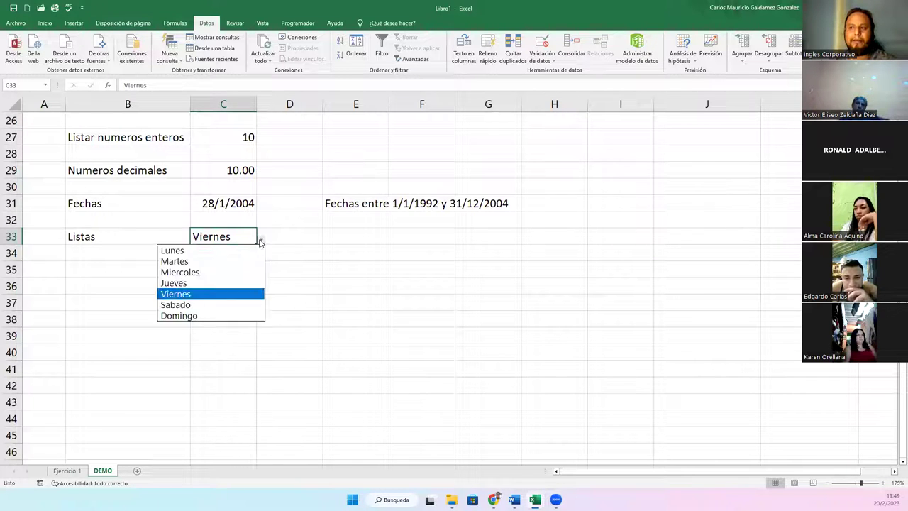
click(217, 281)
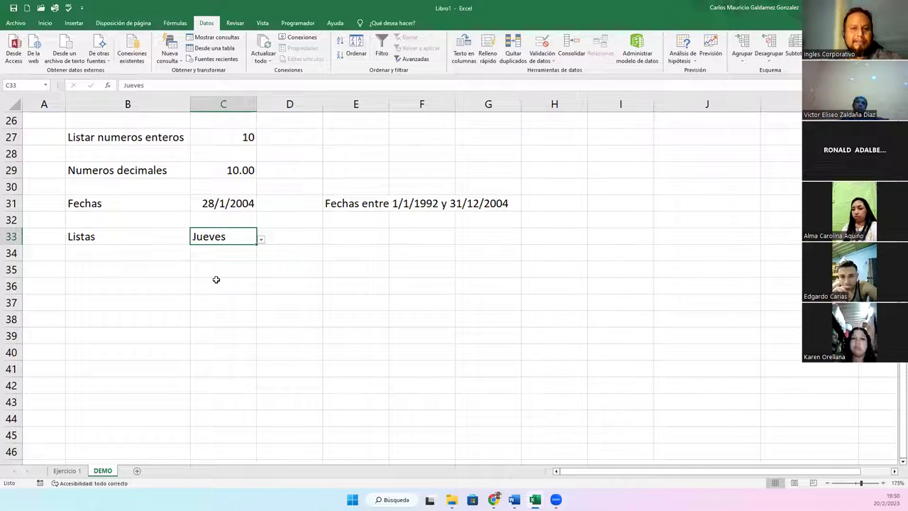
click(201, 267)
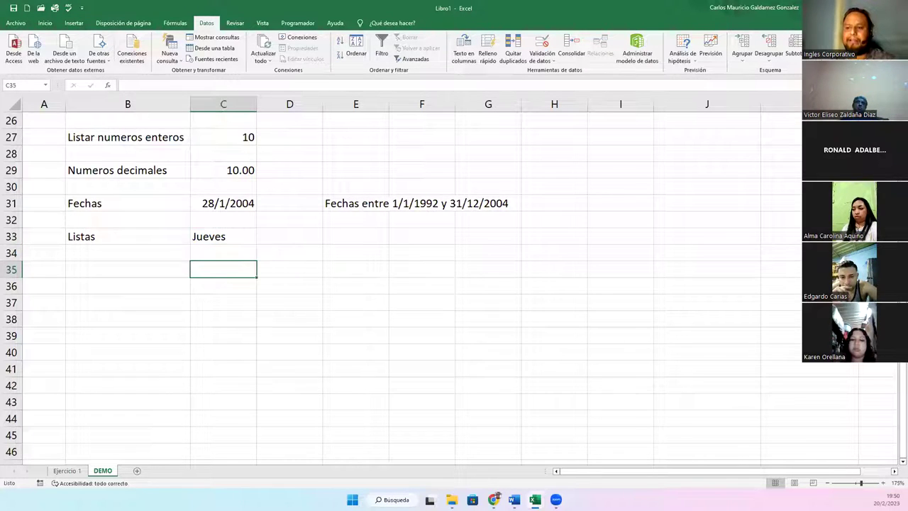
click(68, 471)
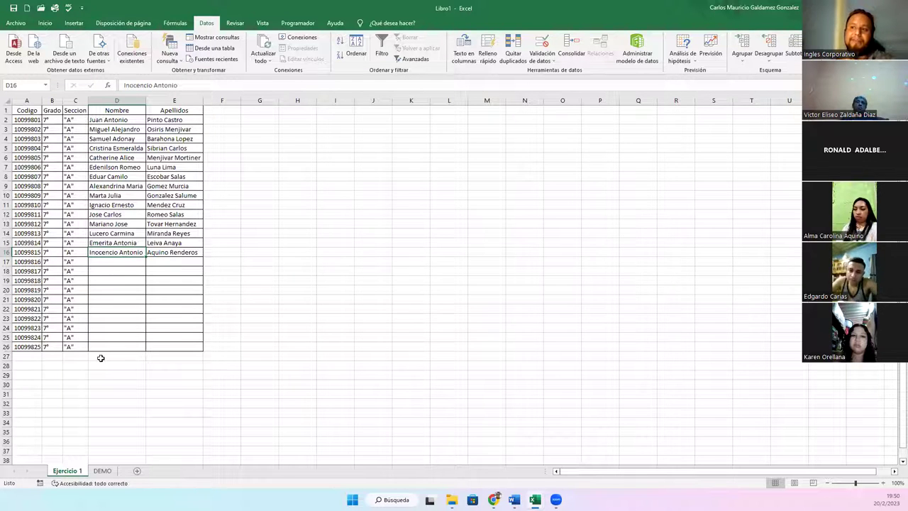
- Select cell D21, then the entire Ejercicio 1 sheet
click(123, 299)
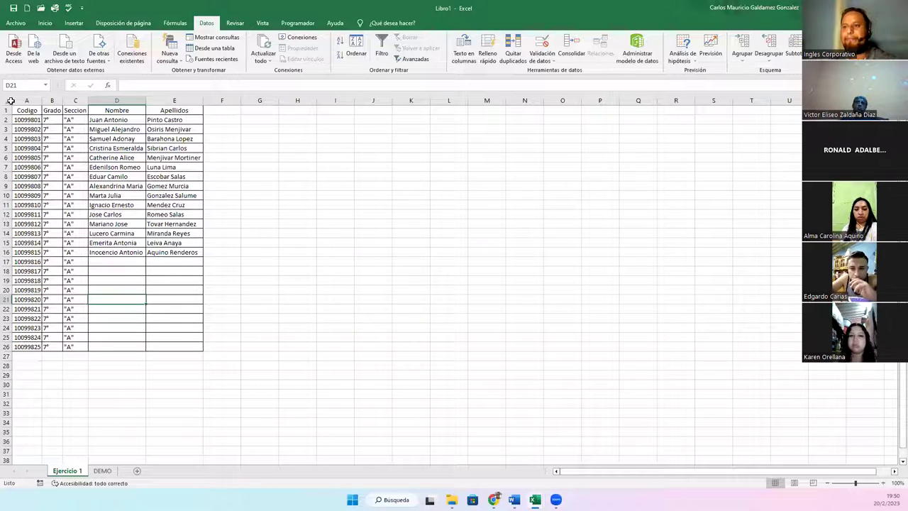
click(6, 102)
- Clear all contents from the sheet and enter the title FACTURA in A1
right_click(6, 102)
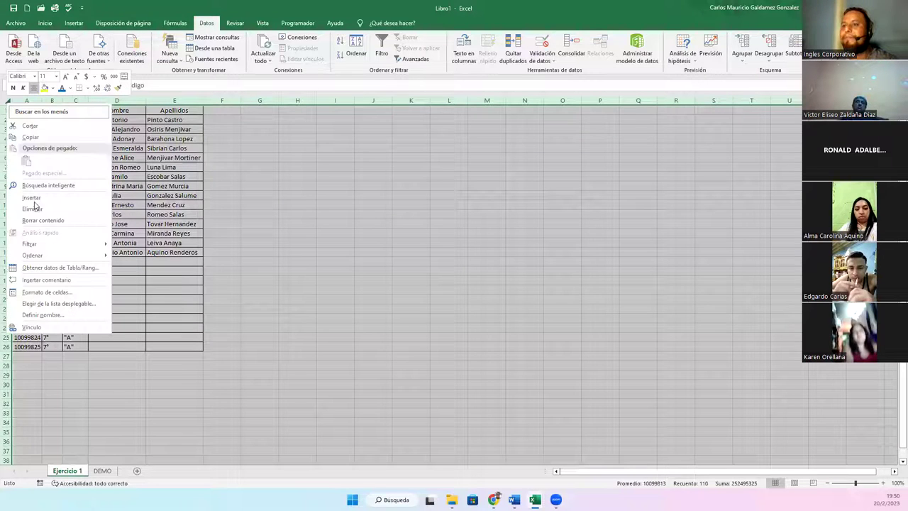
click(44, 220)
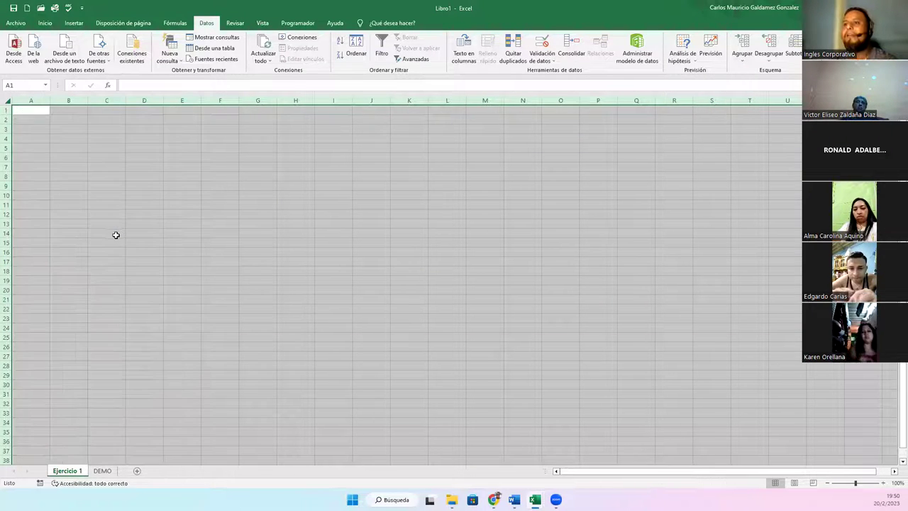
click(110, 229)
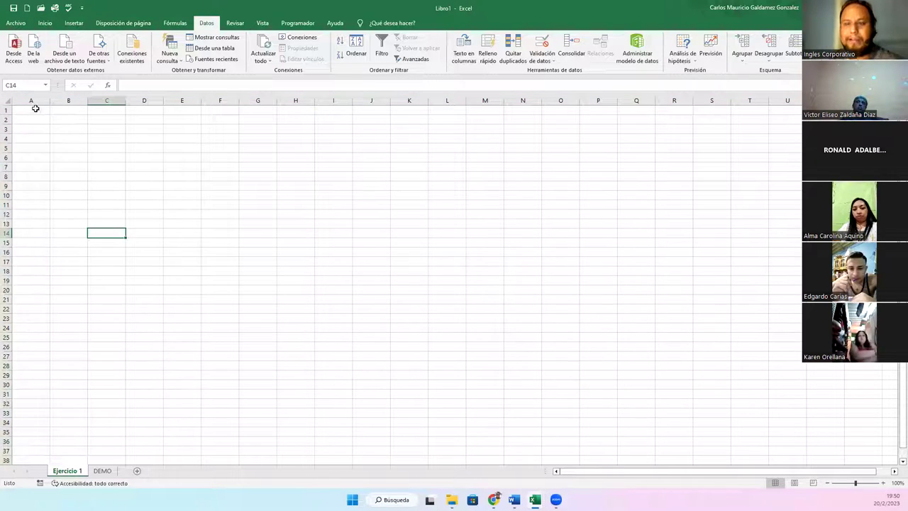
click(35, 108)
text(ACTURA)
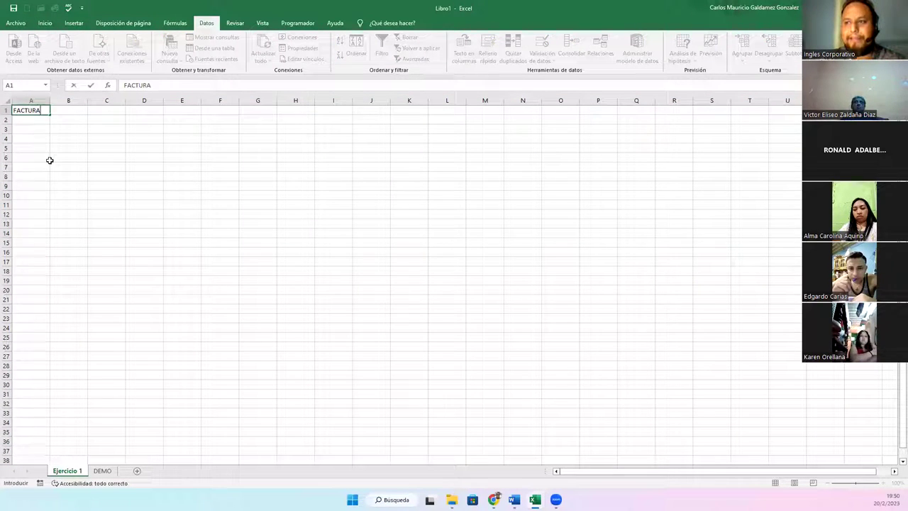
key(Return)
- Enter the date labels DIA, MES and AÑO in A4:A6
click(32, 139)
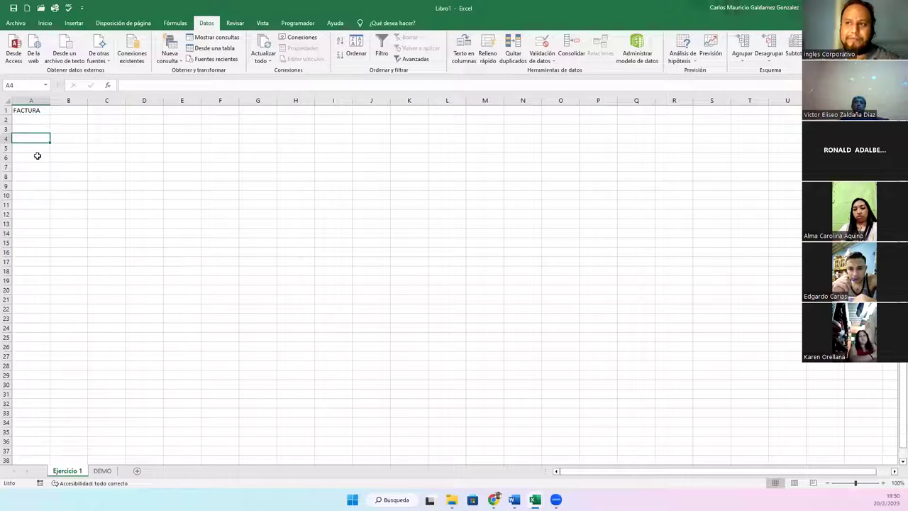
text(DIA)
key(Return)
text(MES)
key(Return)
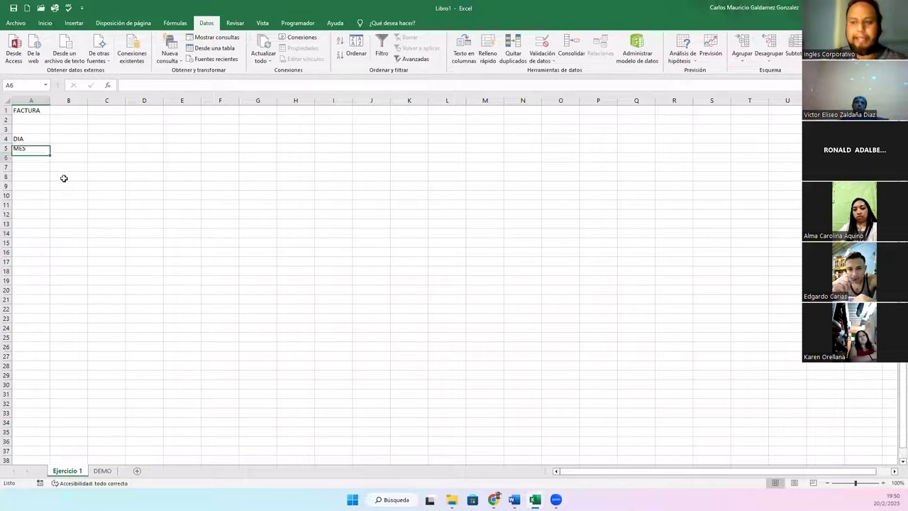
text(AÑO)
key(Return)
key(Return)
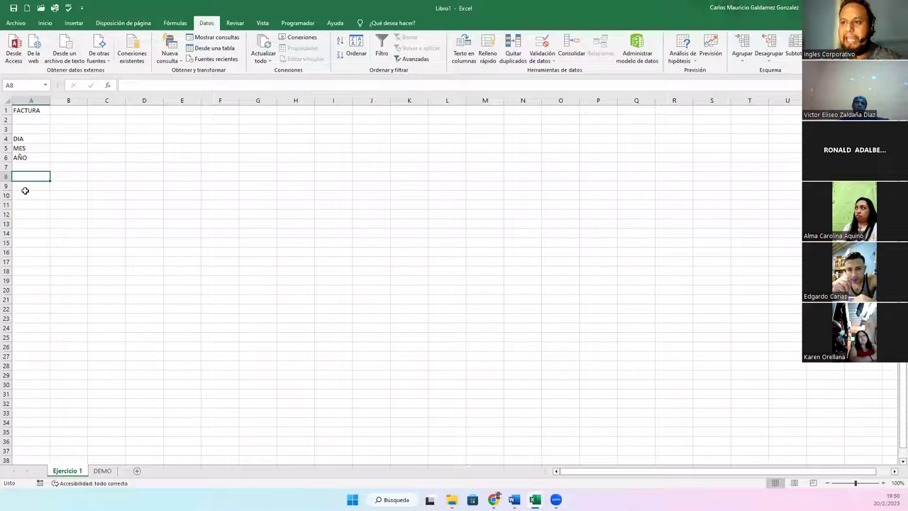
- Enter headers CANTIDAD, DESCRIPCION, PRECIO UNI and SUBTOTAL across row 8
text(CANTIDAD)
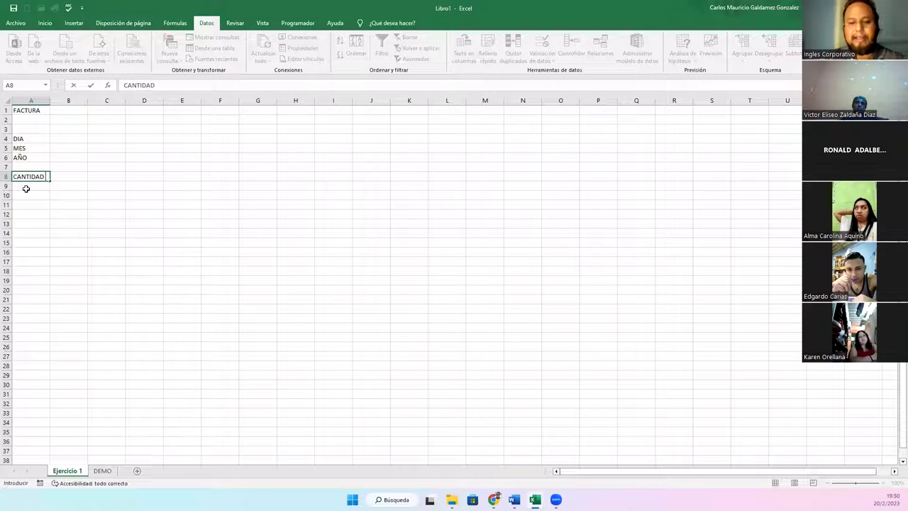
key(Tab)
text(DE)
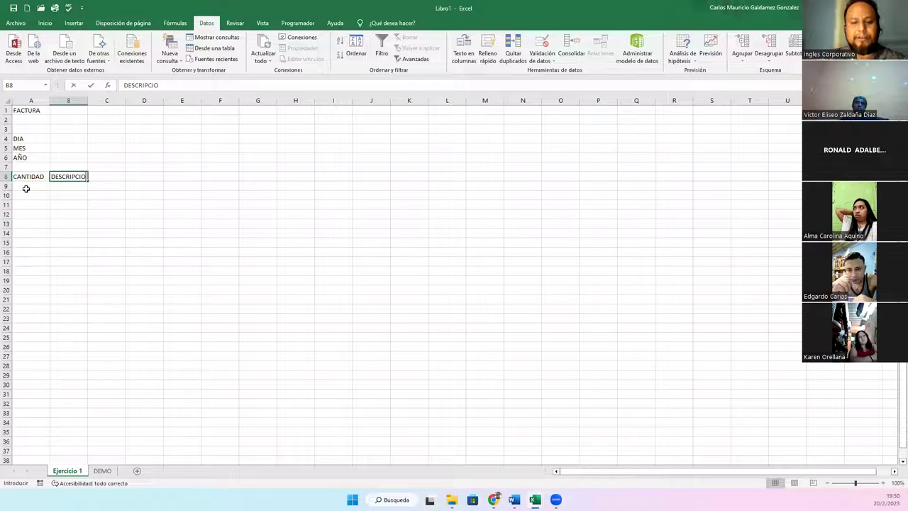
text(N)
key(Tab)
text(PRECIO UNI)
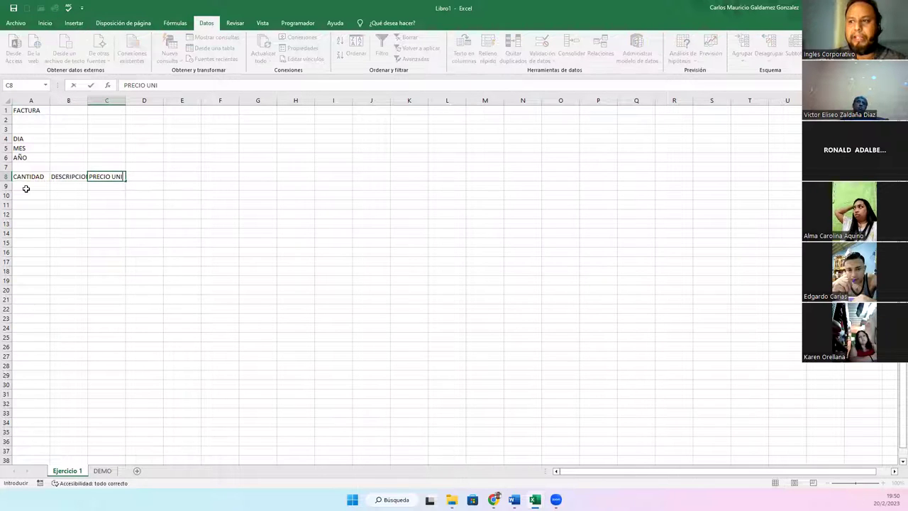
key(Tab)
text(S)
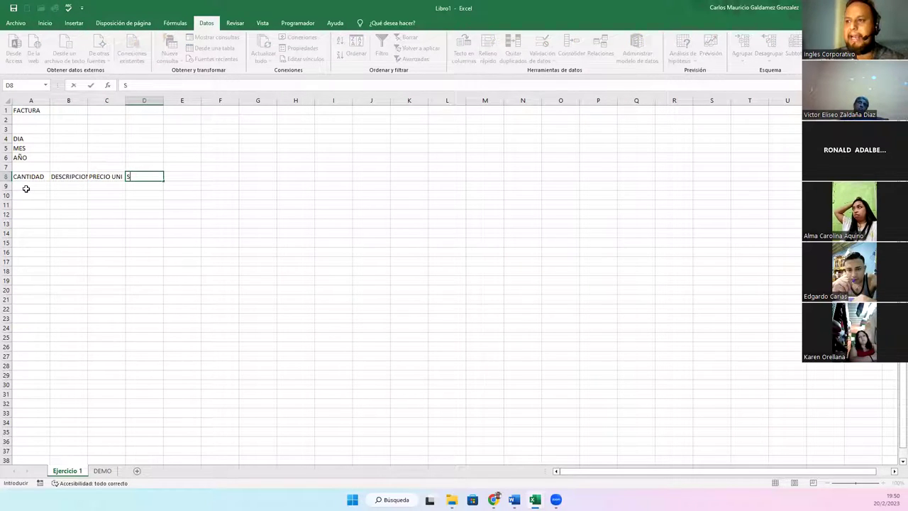
text(UBTOTAL)
click(26, 189)
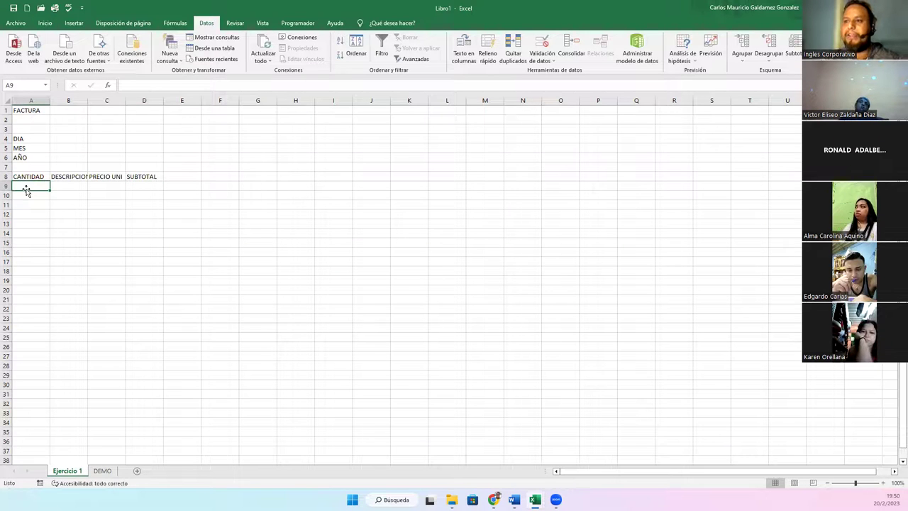
- Insert a new column A and give it the header ITEM in A8
right_click(29, 100)
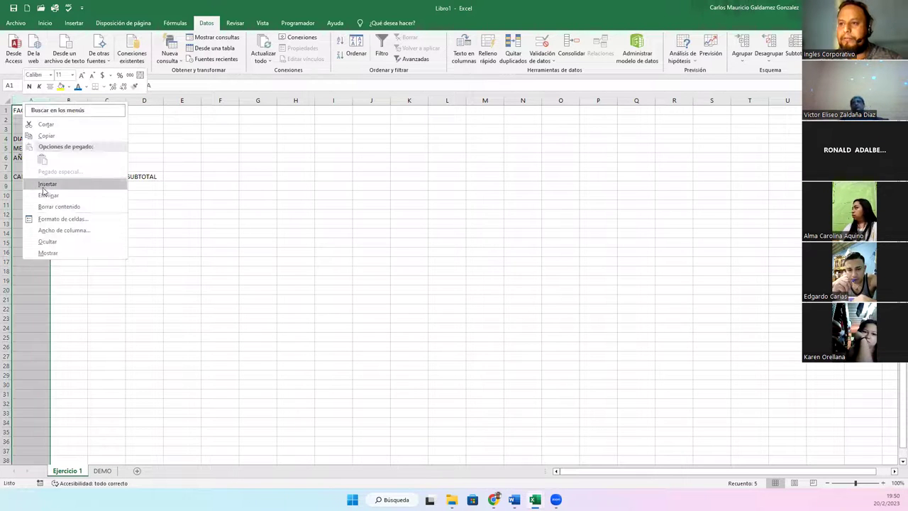
click(44, 185)
click(28, 177)
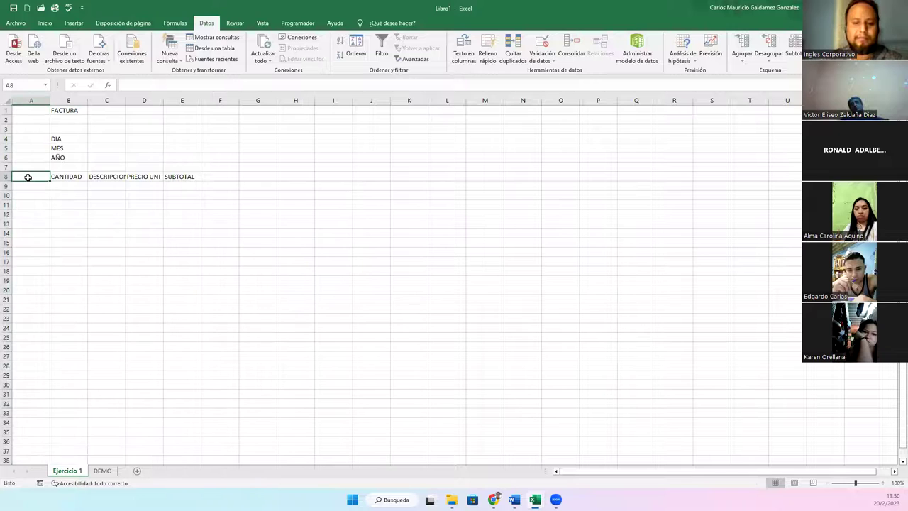
text(#)
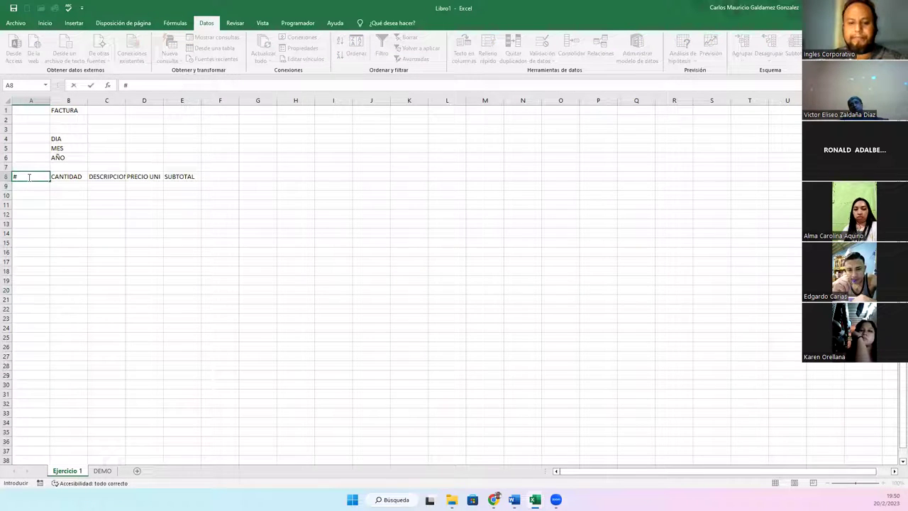
text(TEM)
click(28, 176)
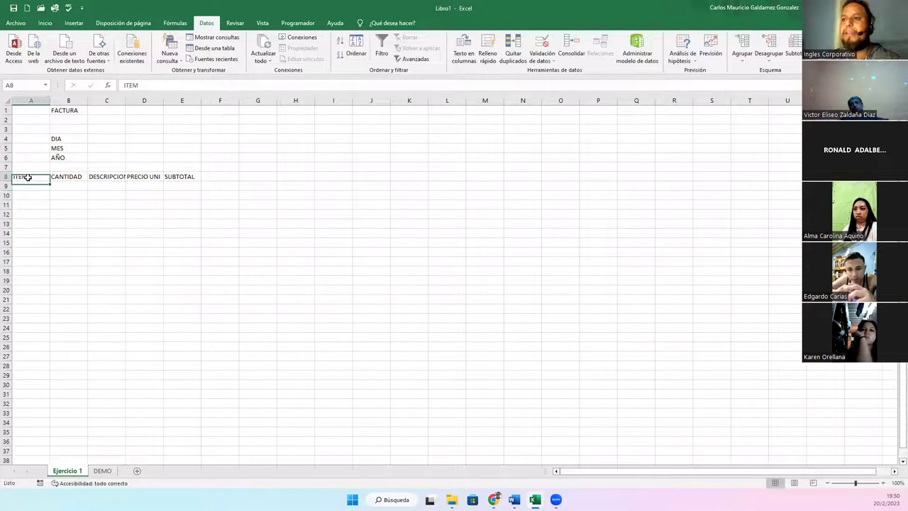
- Autofit column A to ITEM and column C to DESCRIPCION
double_click(49, 100)
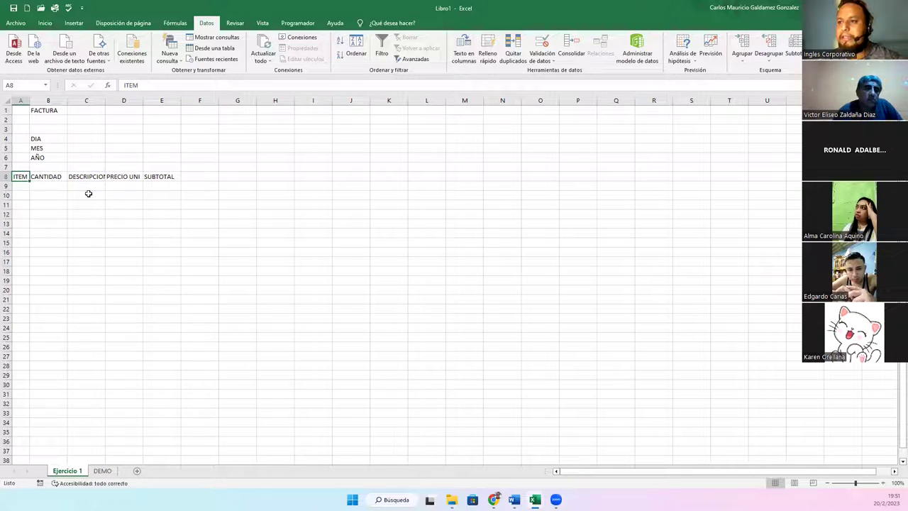
double_click(105, 100)
click(73, 177)
click(117, 177)
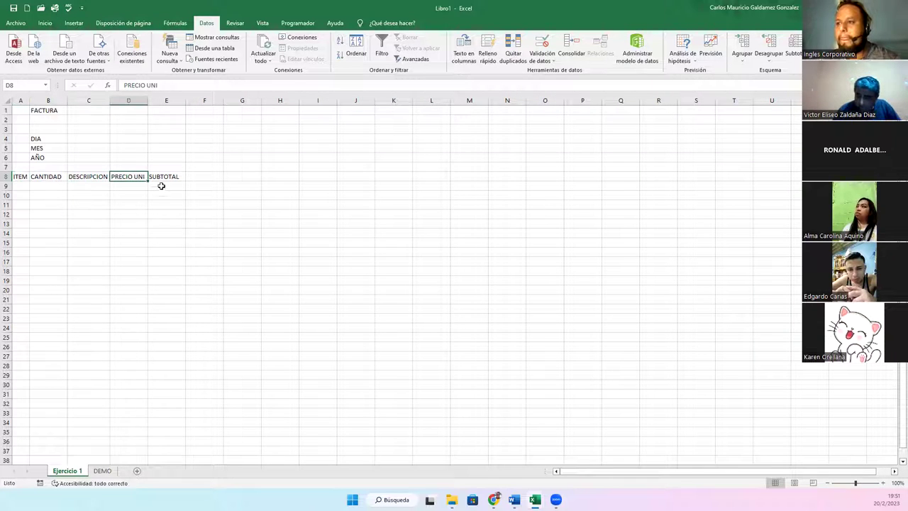
drag(20, 178, 127, 217)
- Enter item numbers 1 and 2 in A9:A10 and select them
click(24, 186)
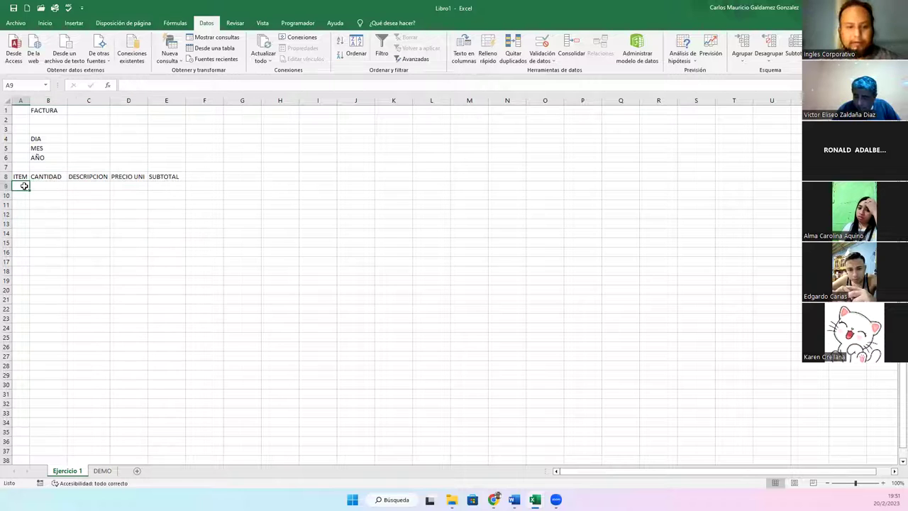
text(1)
key(Return)
text(2)
key(Return)
mouse_move(24, 186)
mouse_down()
mouse_move(25, 332)
mouse_move(25, 320)
mouse_up()
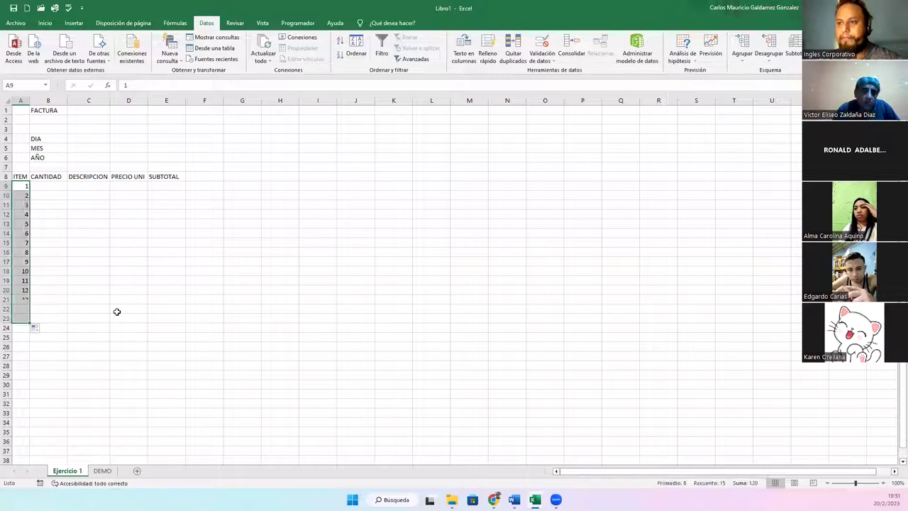
- Fill item numbers down to 15 and apply Todos los bordes to A8:E23
click(118, 310)
drag(20, 176, 172, 317)
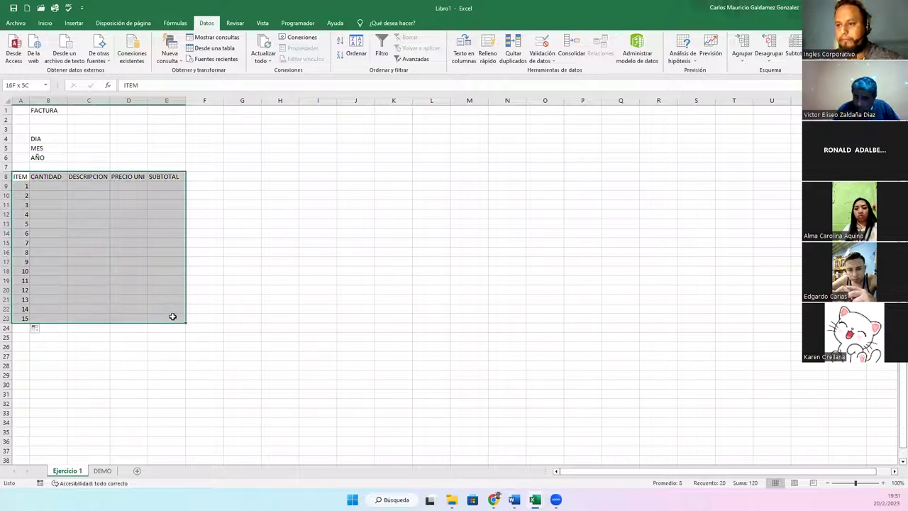
click(45, 22)
click(131, 57)
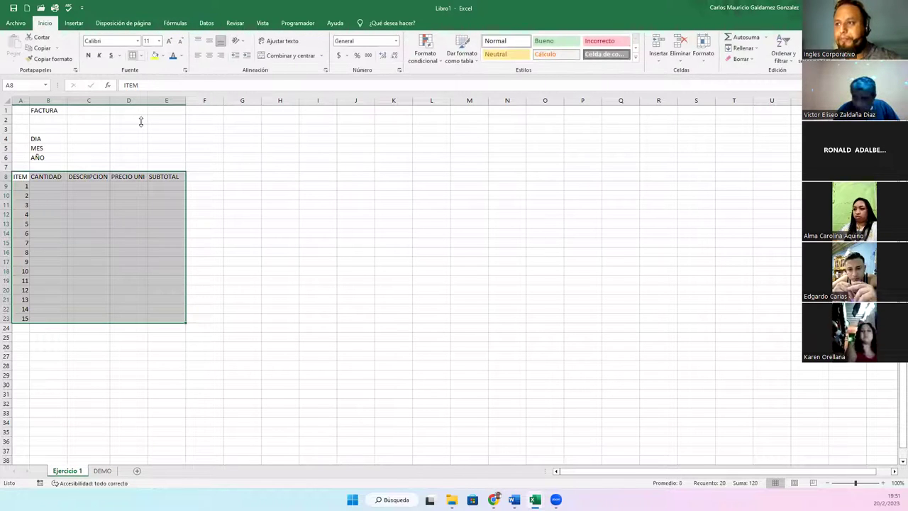
click(166, 314)
- Select the CANTIDAD cells, then the PRECIO UNI cells, in rows 9 to 23
ctrl+scroll(180, 328, up, 2)
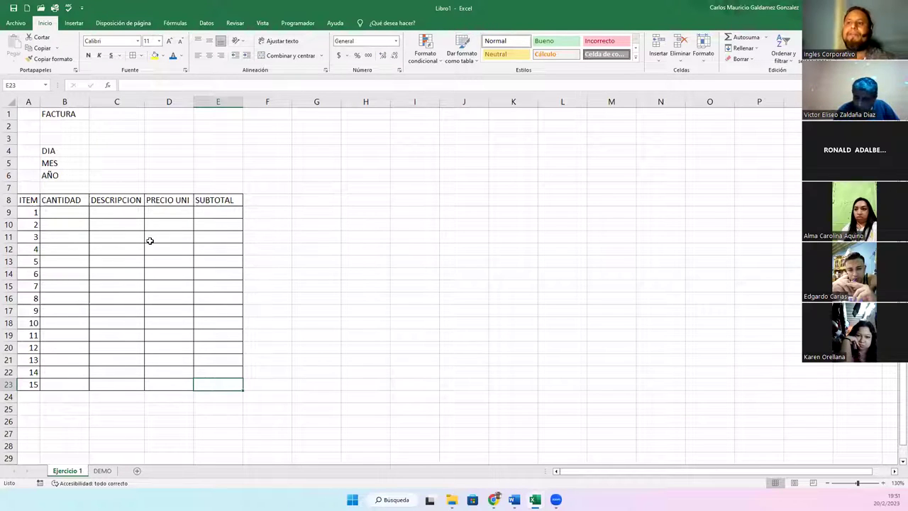
drag(65, 212, 71, 389)
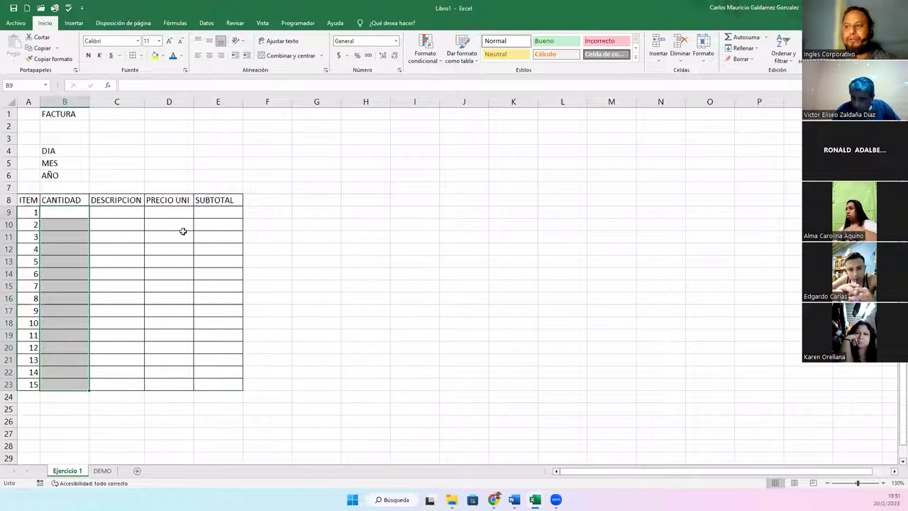
drag(162, 211, 162, 387)
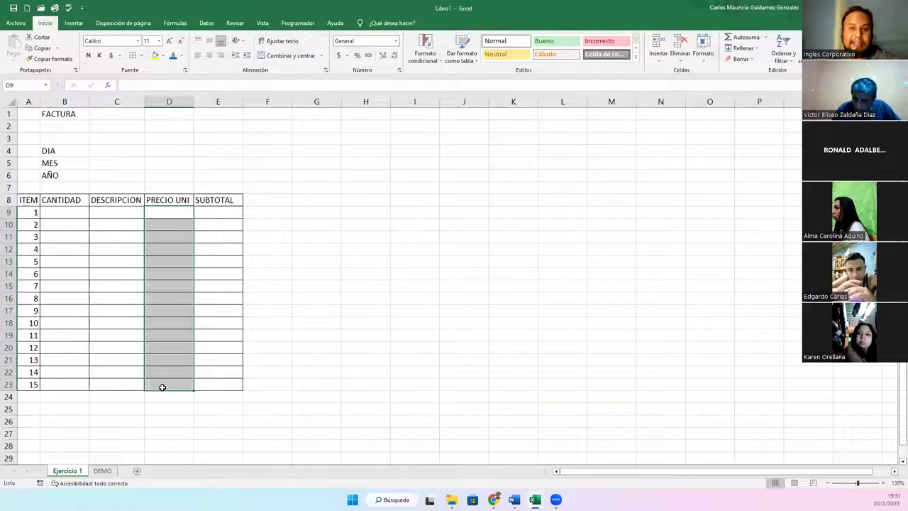
- Enter =B9*D9 in E9, fill it down to row 23, and apply Contabilidad format
click(221, 212)
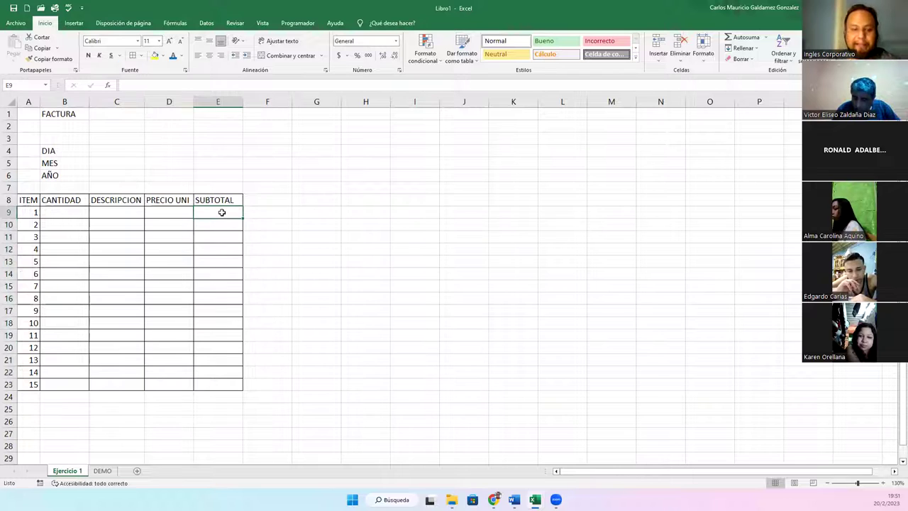
text(=)
key(Left)
key(Left)
key(Left)
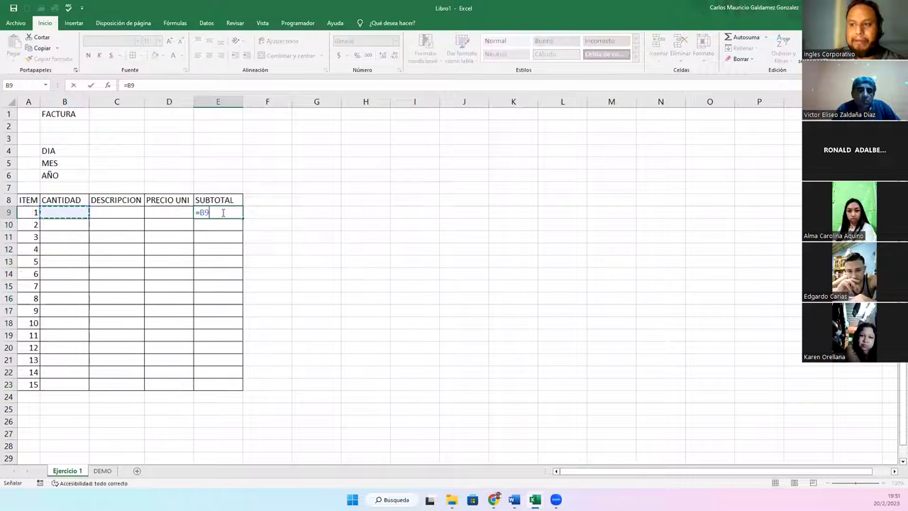
text(*)
key(Left)
key(Left)
key(Right)
key(ctrl+Return)
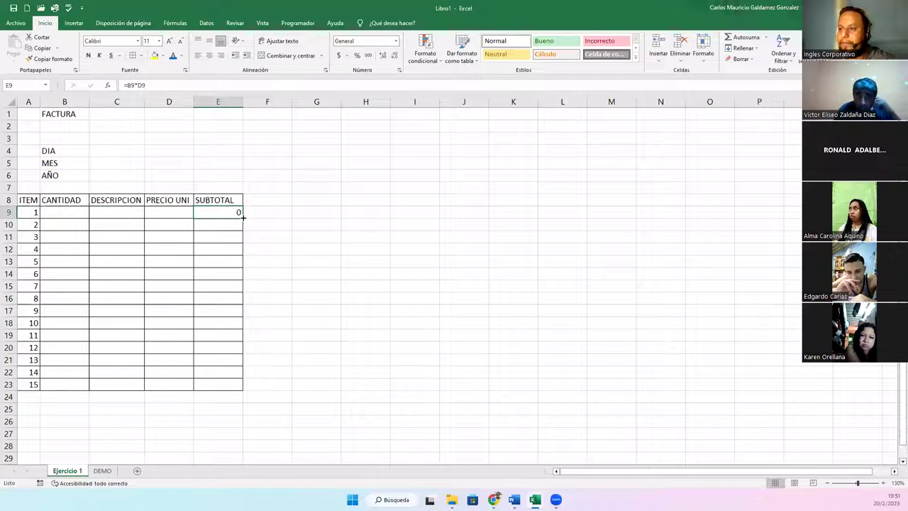
double_click(243, 221)
click(396, 40)
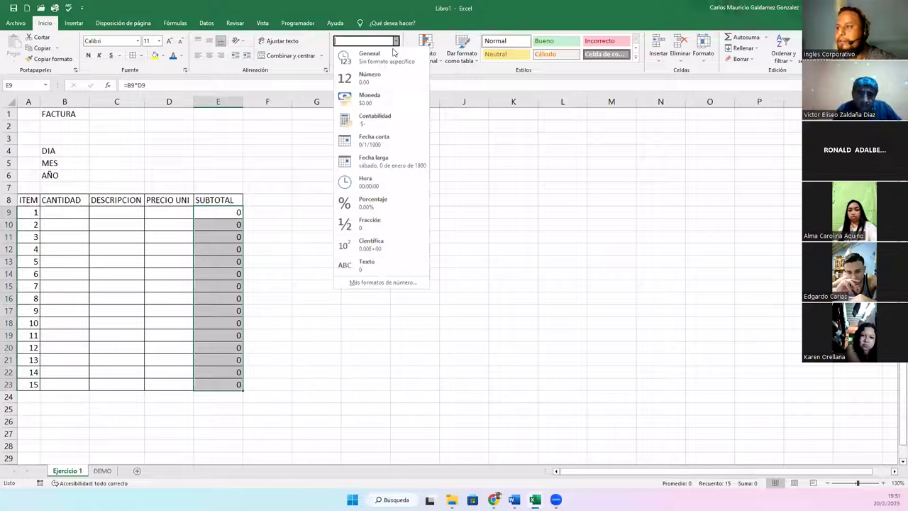
click(368, 124)
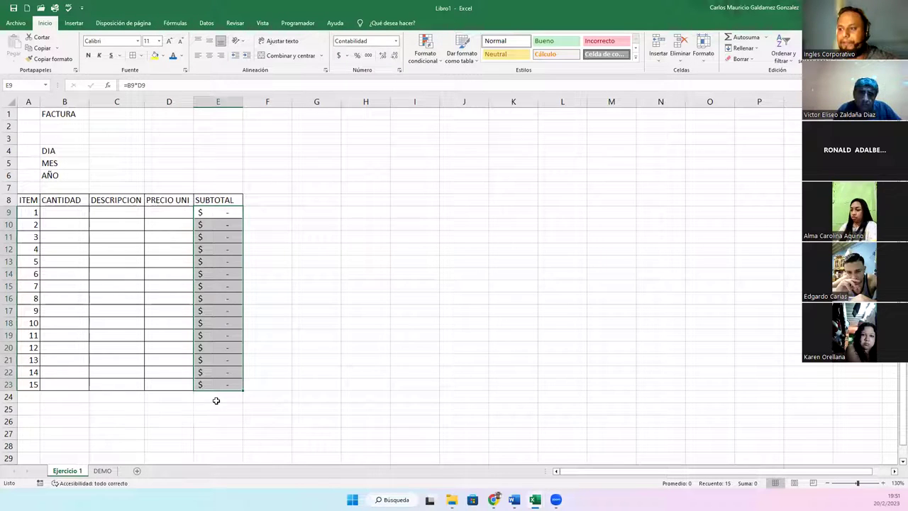
- Label cell D24 SUBTOTAL
click(186, 396)
text(sU)
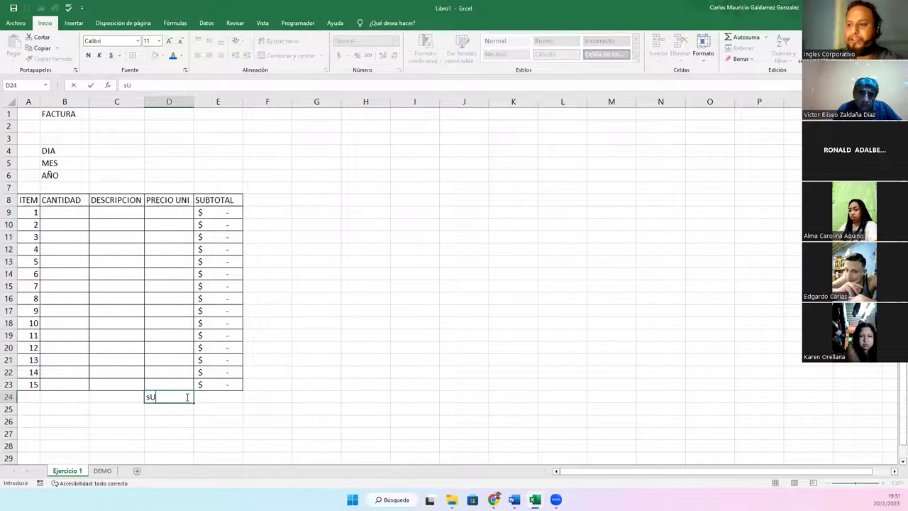
text(OTAL1)
key(Tab)
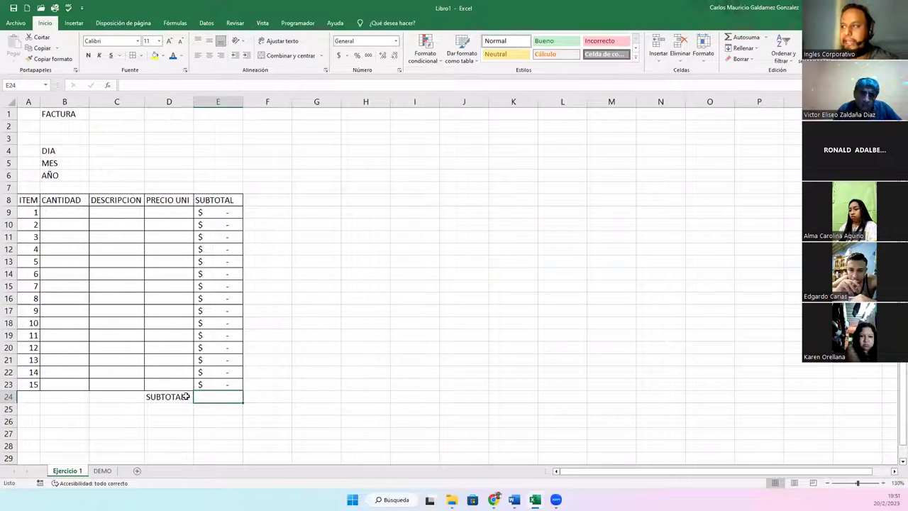
- Sum E9:E23 into E24, then add an IVA row computing 13% of E24
click(740, 38)
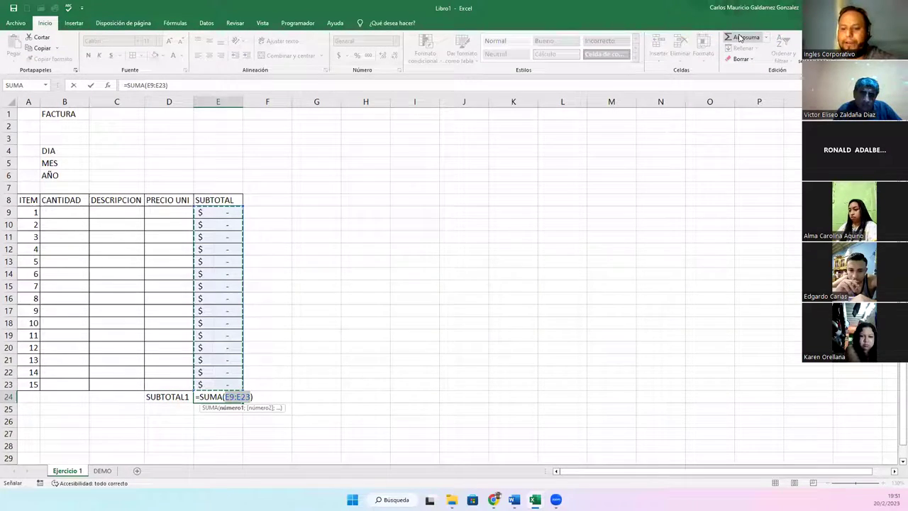
key(Return)
text(IVA)
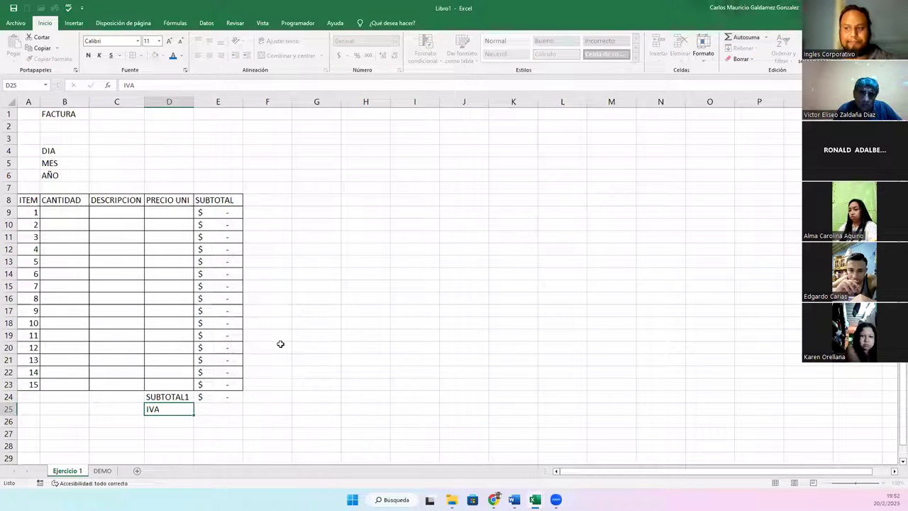
key(Tab)
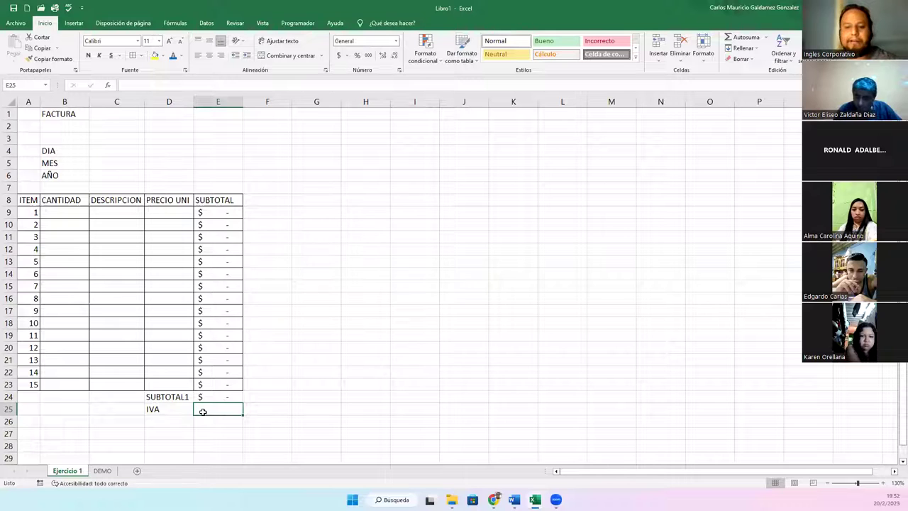
text(=)
key(Up)
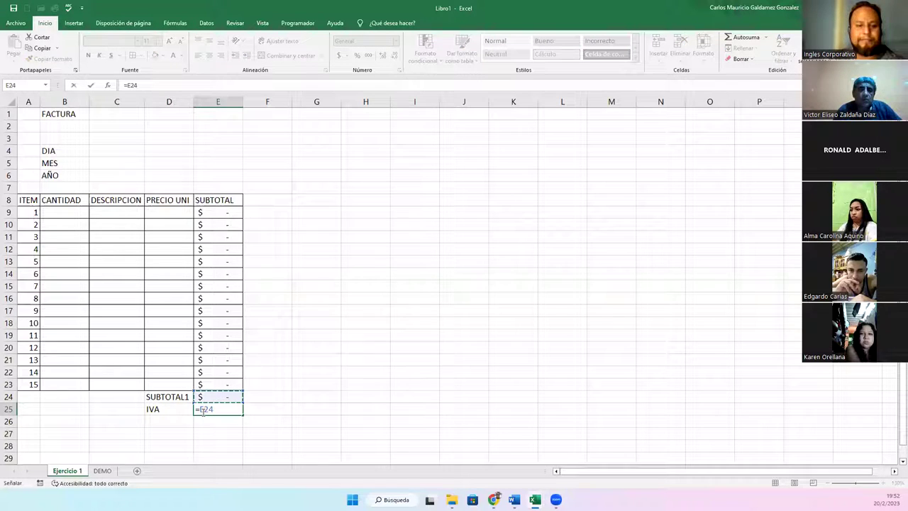
text(*13%)
key(Return)
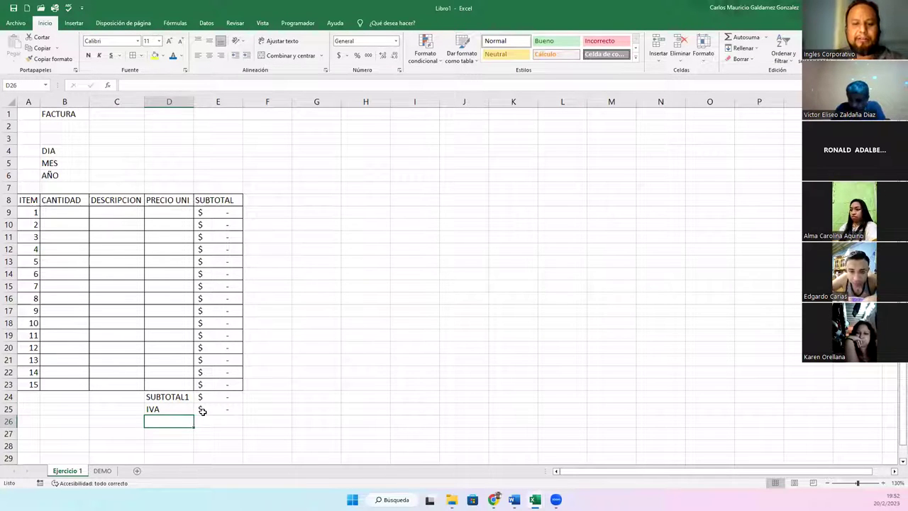
- Label D26 TOTAL A PAGAR and enter =E24+E25 in E26
text(TOTAL A PAGAR)
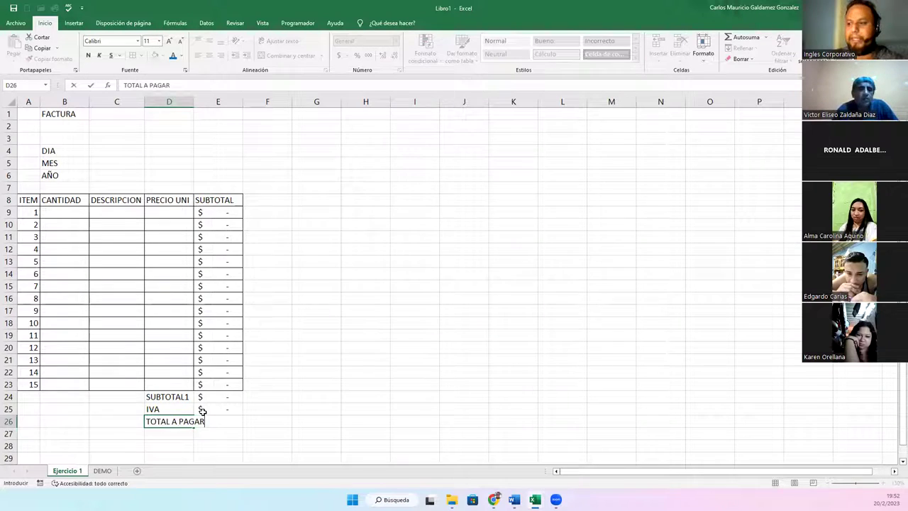
key(Return)
click(217, 420)
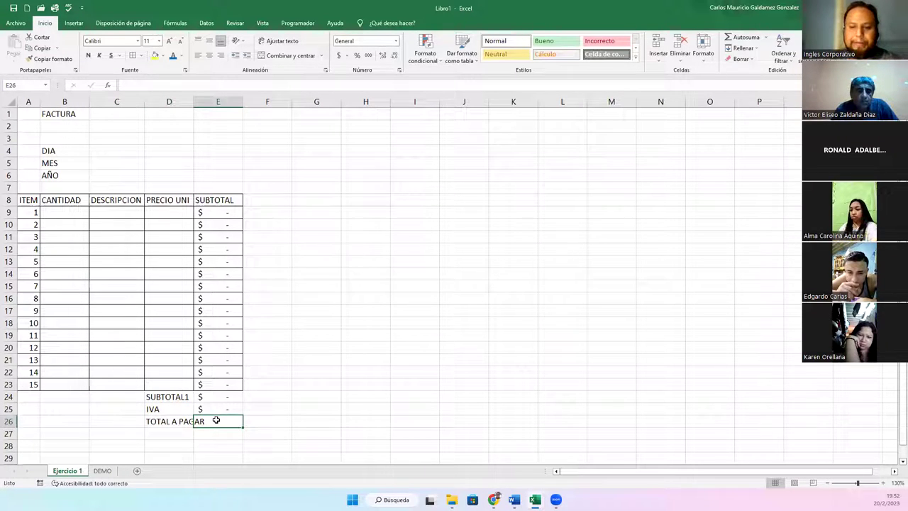
text(=)
key(Up)
key(Up)
key(Up)
key(Return)
click(216, 420)
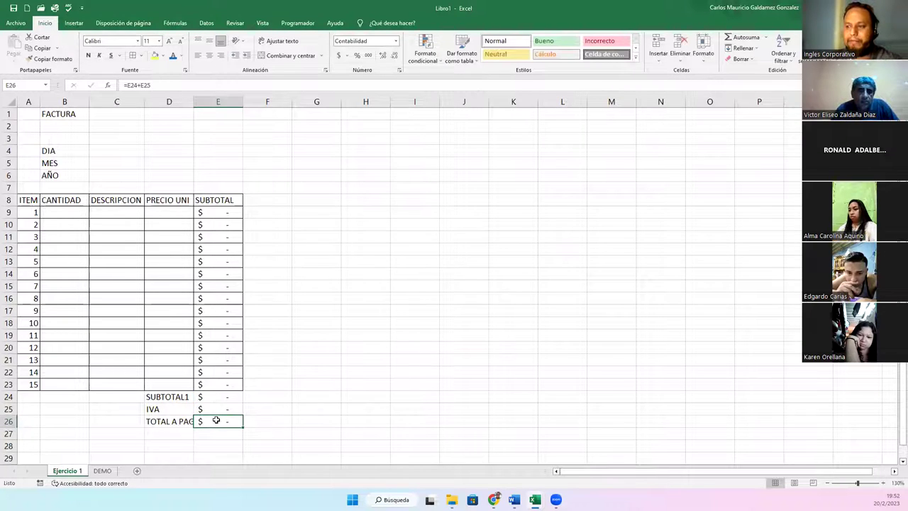
- Autofit column D so TOTAL A PAGAR fits
click(189, 102)
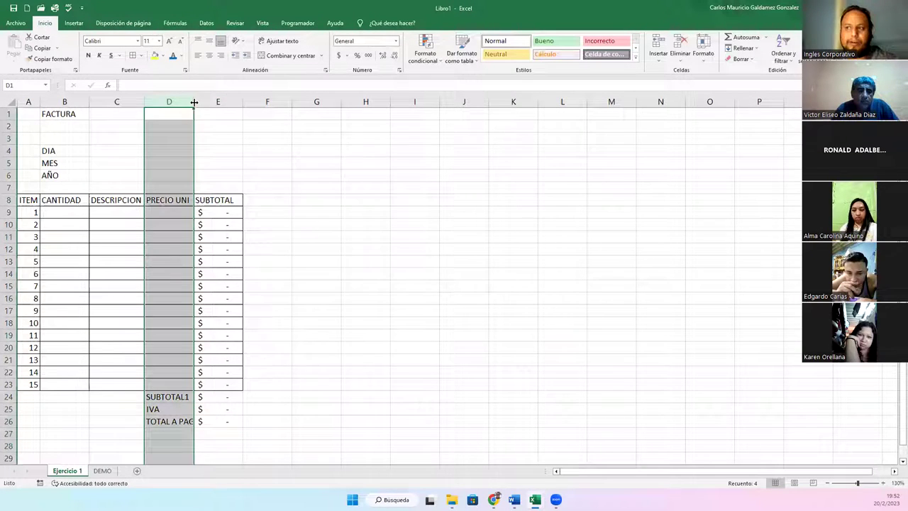
double_click(193, 101)
click(146, 284)
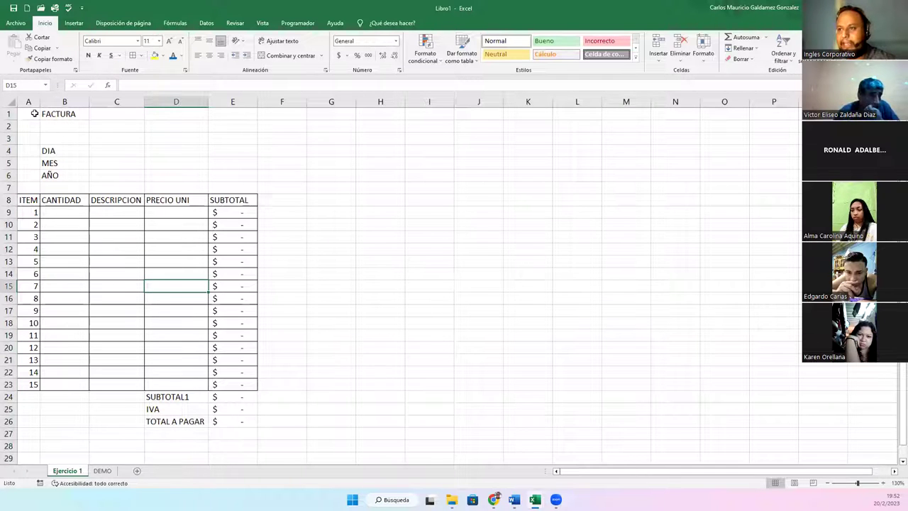
- Apply All Borders to the totals block D24:E26
drag(24, 201, 234, 383)
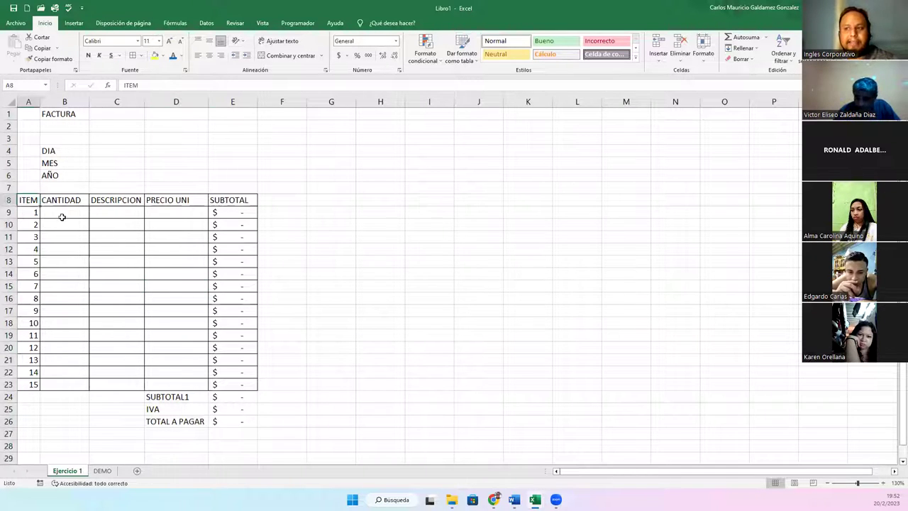
drag(178, 398, 232, 423)
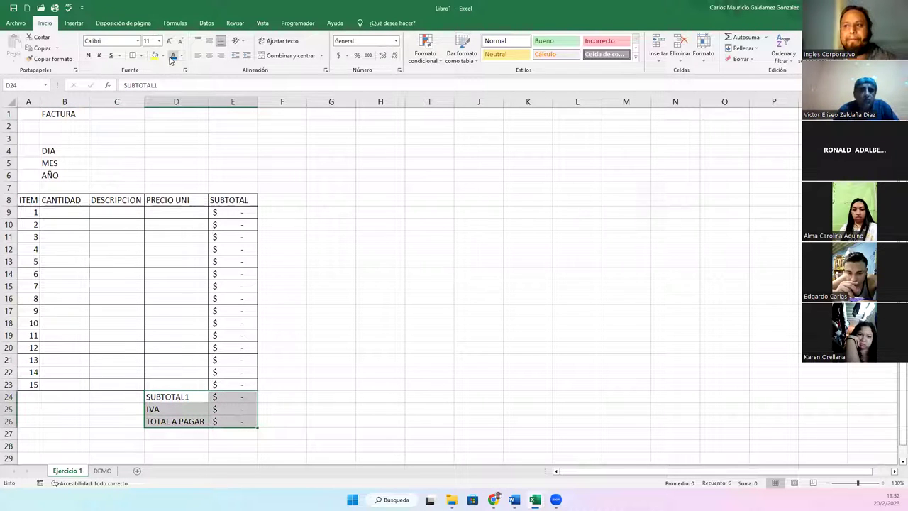
click(134, 55)
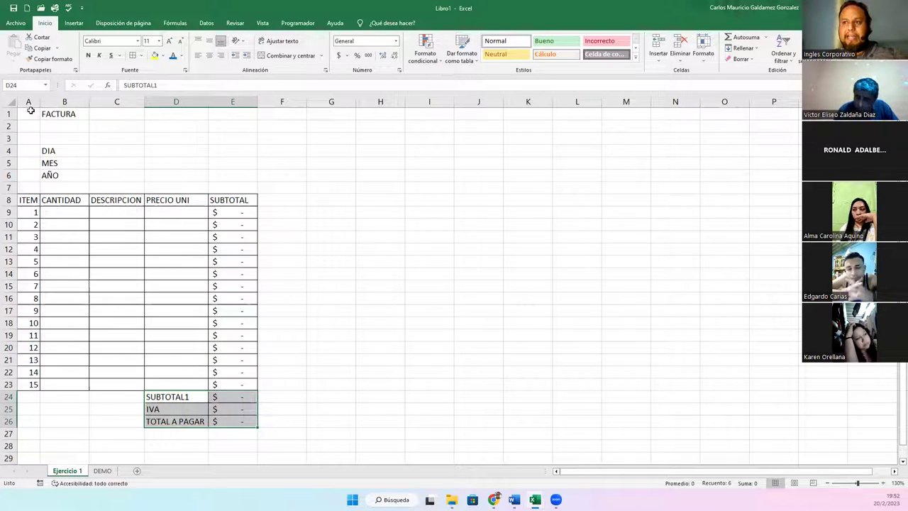
- Select the header area A1:E6, then the DIA label and its neighbouring cell
drag(29, 112, 244, 178)
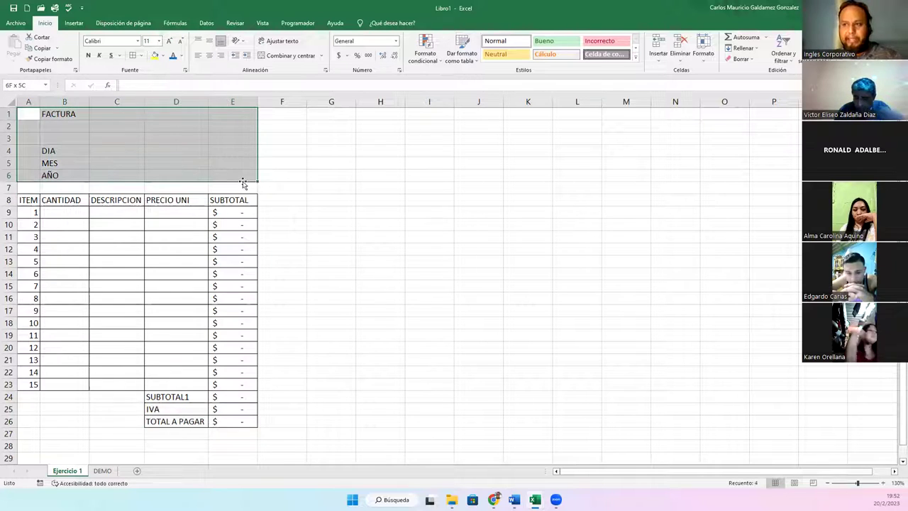
click(151, 165)
click(48, 151)
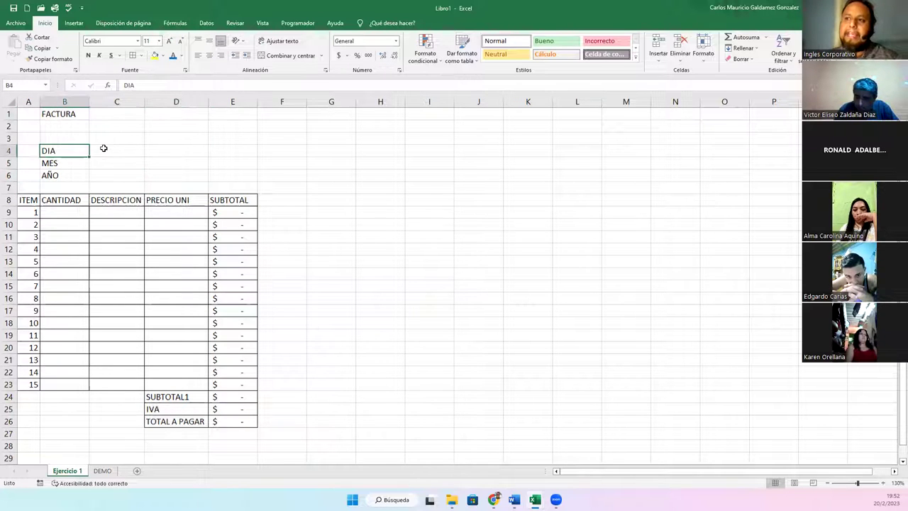
click(114, 151)
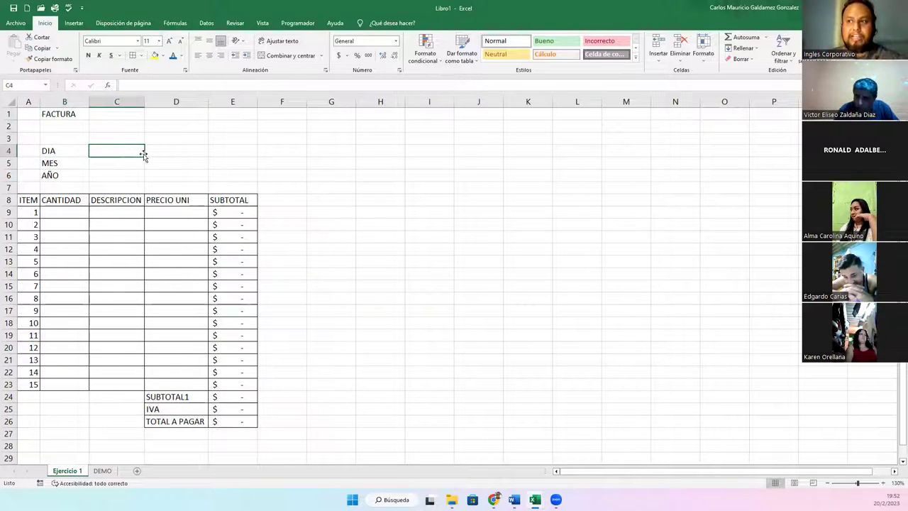
click(105, 164)
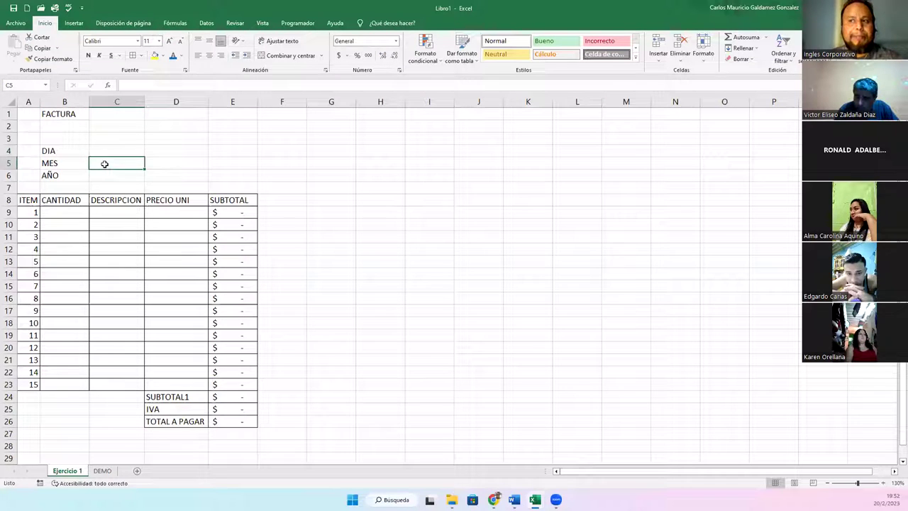
click(105, 175)
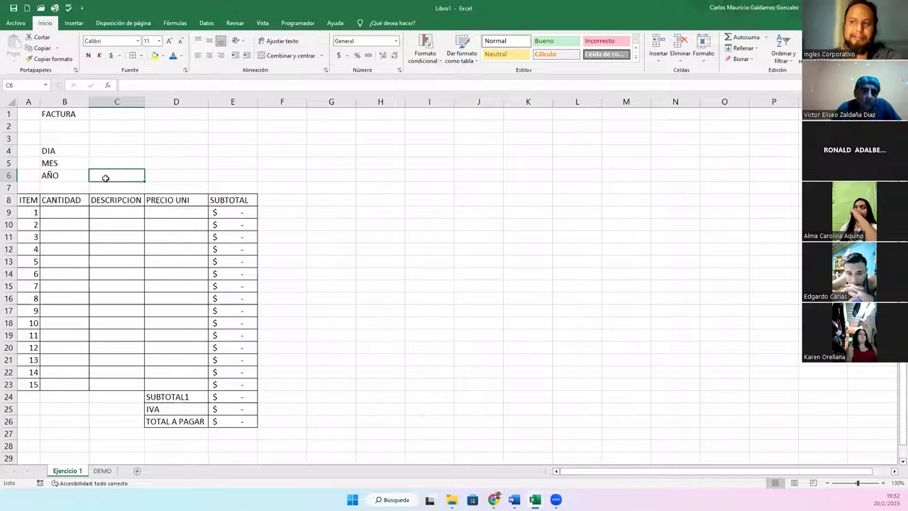
click(185, 176)
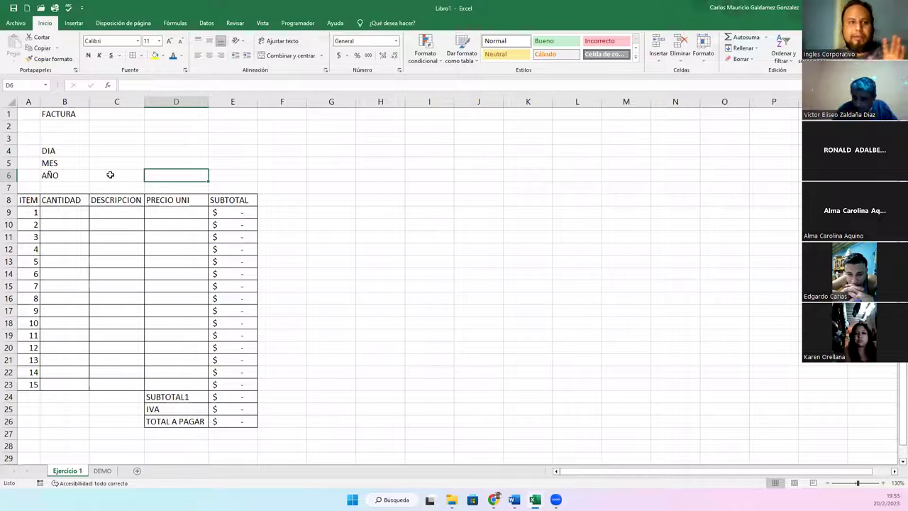
click(110, 175)
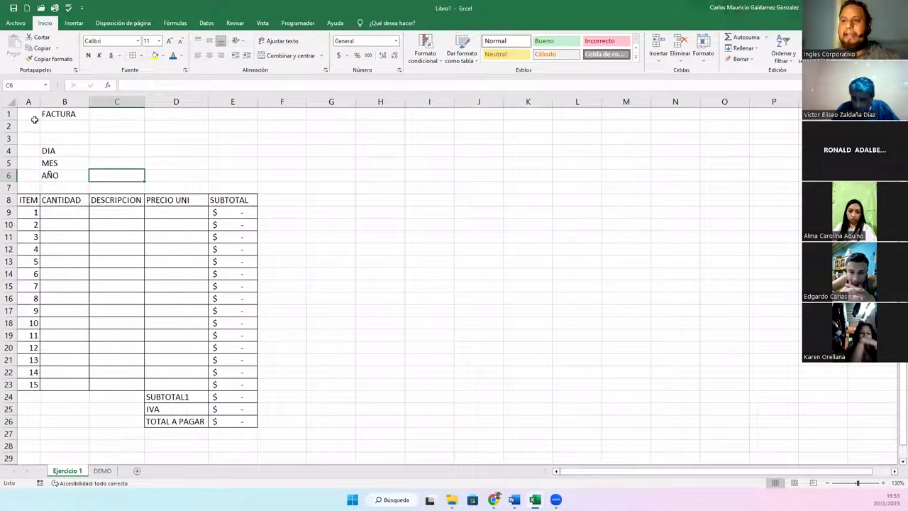
- Review the invoice by selecting A1:E26, the DIA/MES/AÑO labels and the first CANTIDAD cell
drag(34, 117, 231, 424)
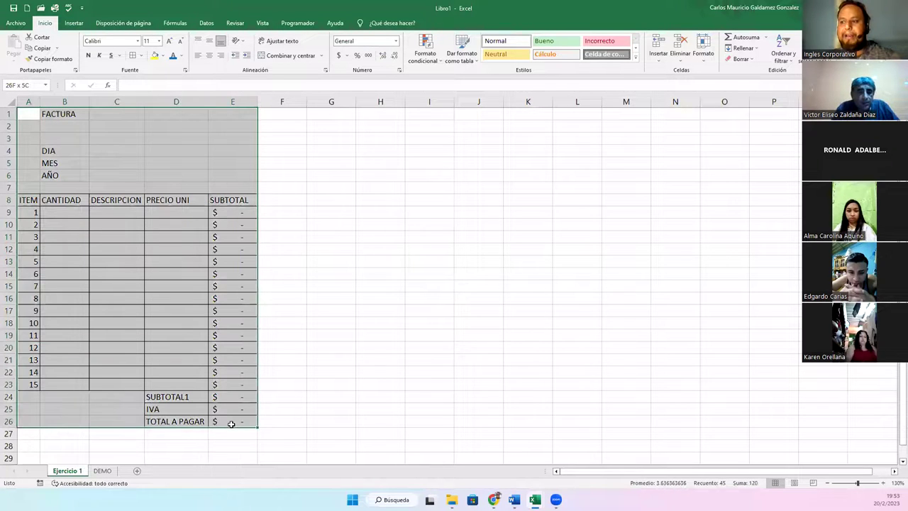
click(220, 383)
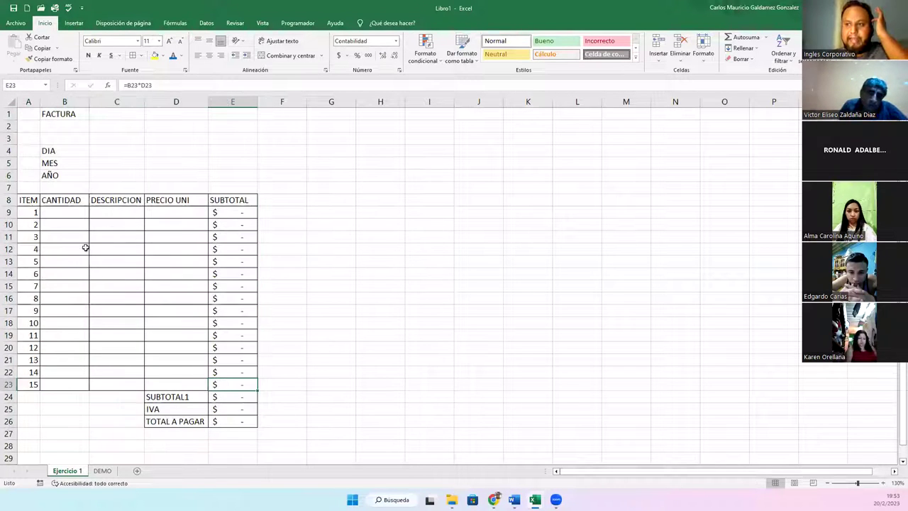
click(48, 152)
drag(54, 171, 67, 179)
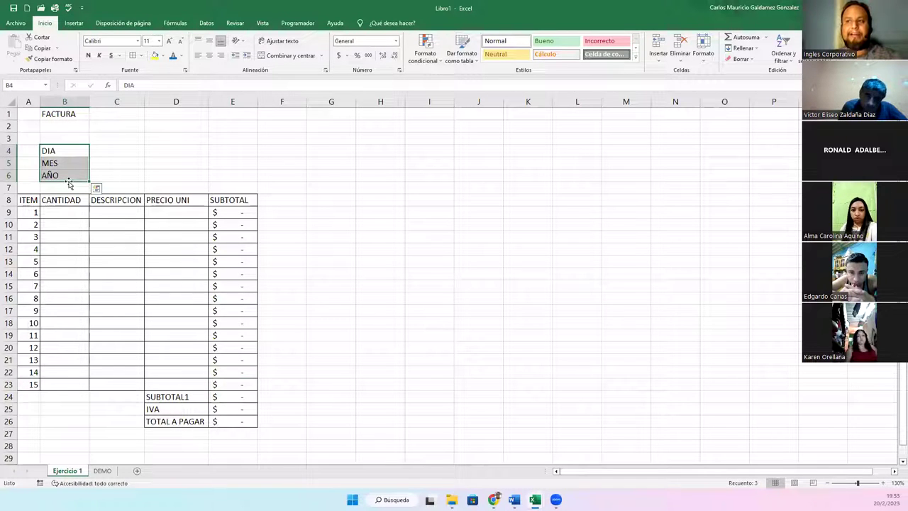
click(152, 235)
click(59, 212)
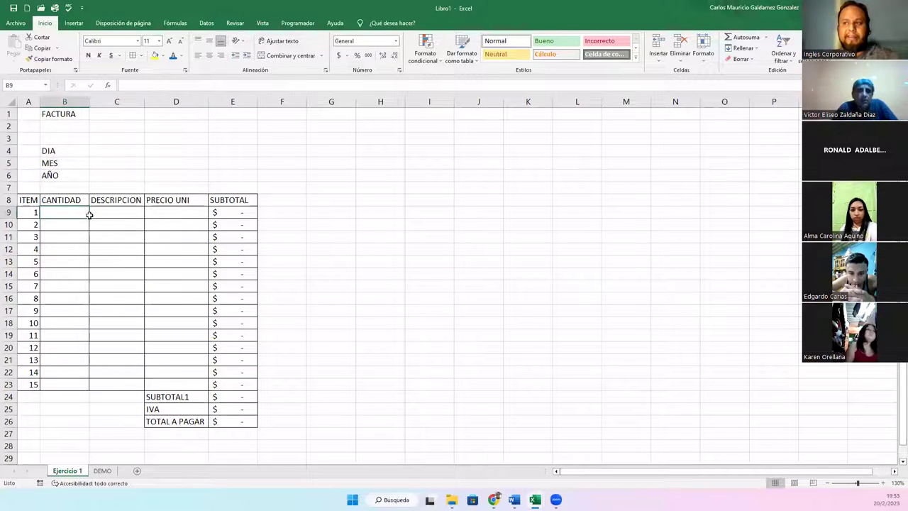
- Widen the DESCRIPCION column C and check its entry cells C9:C23
drag(145, 104, 172, 111)
drag(110, 212, 105, 386)
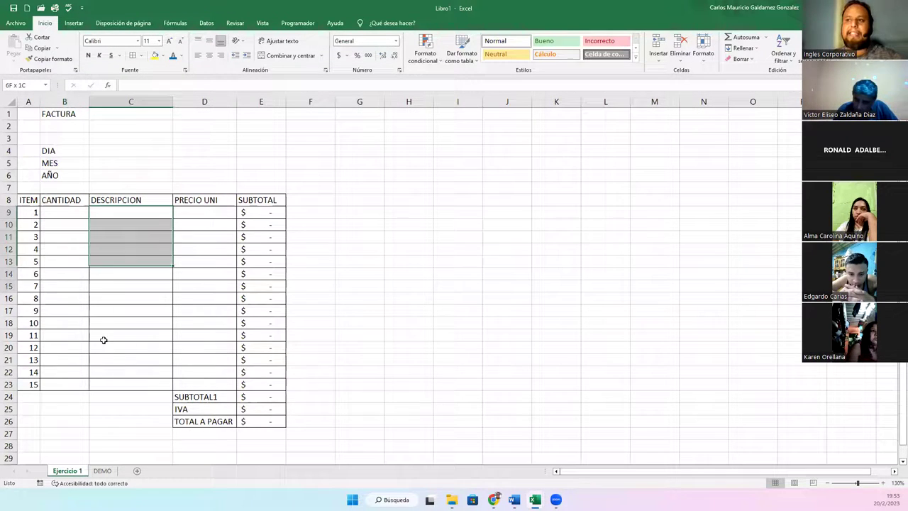
click(122, 212)
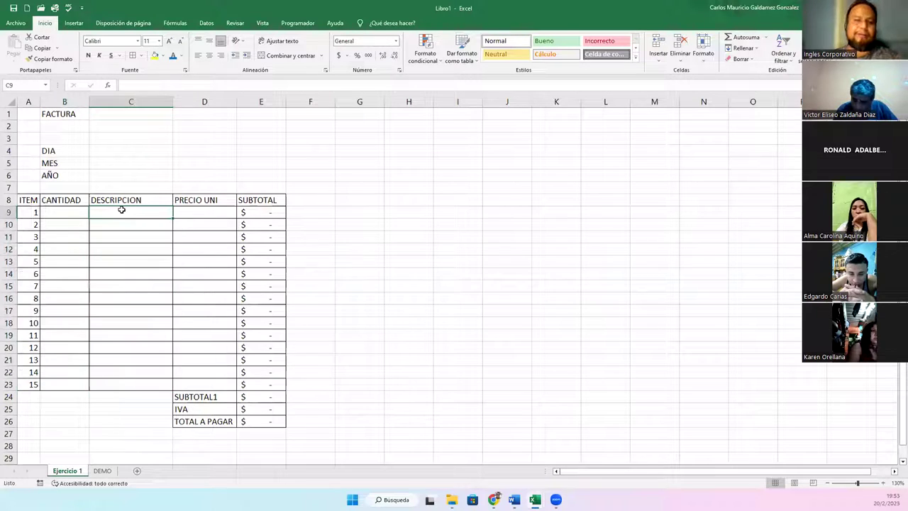
click(125, 234)
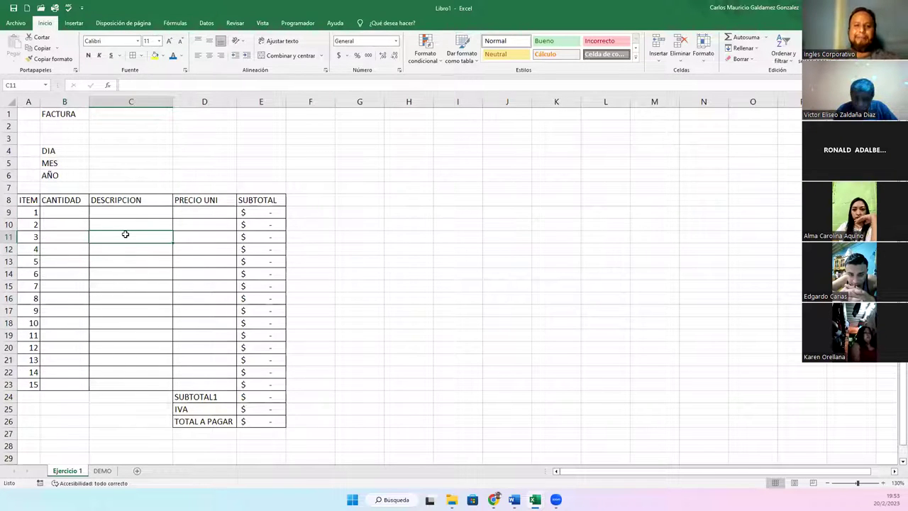
click(108, 212)
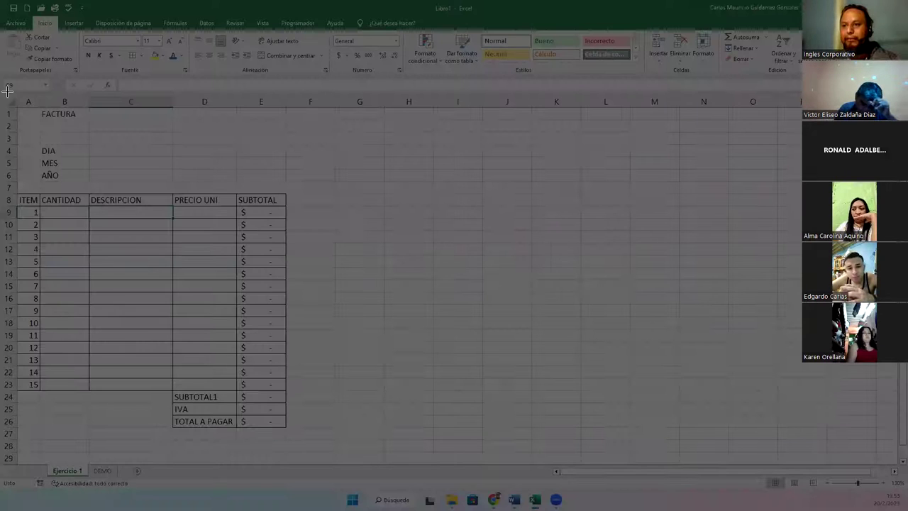
drag(2, 92, 301, 440)
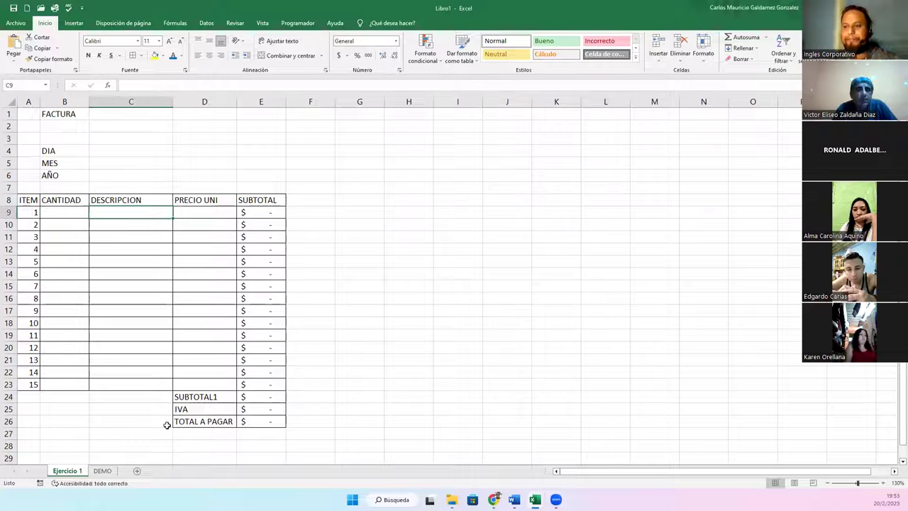
- On the DEMO sheet, fill C6:D6 APELLIDO and NOMBRES down to row 21, then return to Ejercicio 1
click(103, 470)
scroll(215, 396, up, 3)
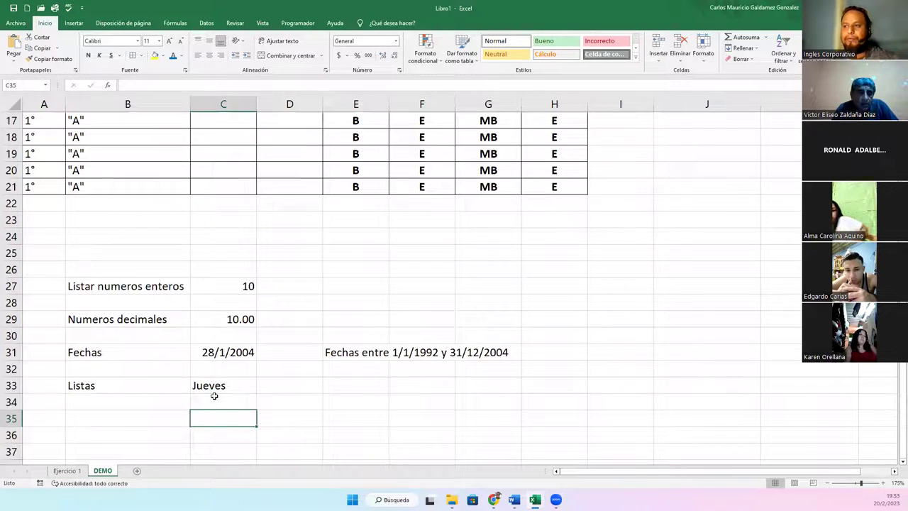
scroll(214, 396, up, 4)
scroll(215, 396, up, 1)
mouse_move(223, 204)
mouse_down()
mouse_move(277, 206)
mouse_move(321, 329)
mouse_up()
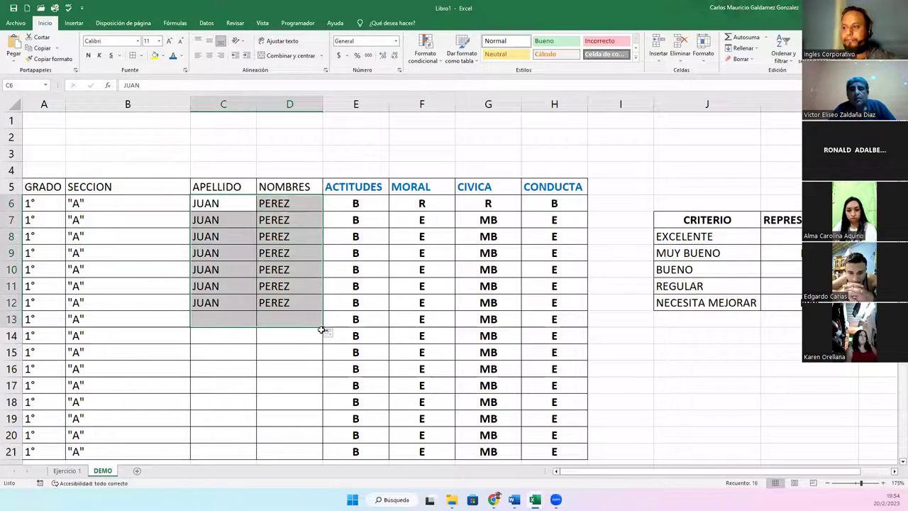
double_click(322, 327)
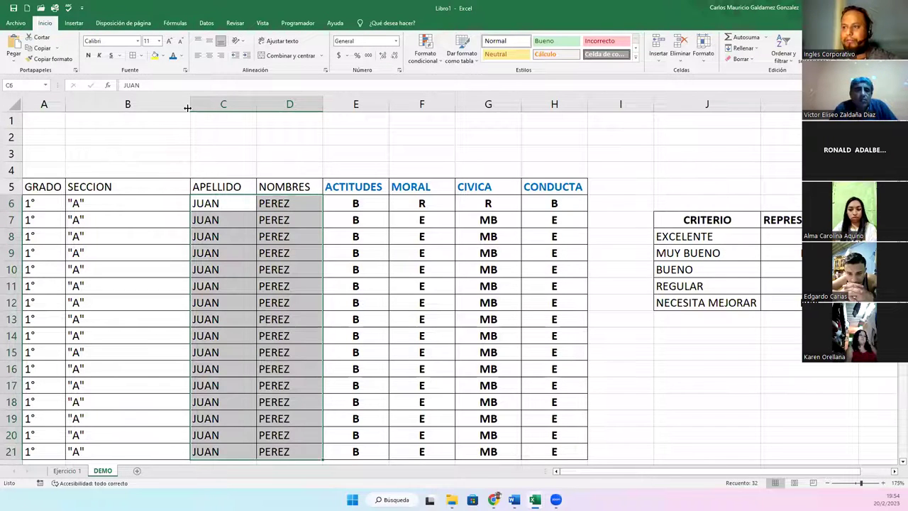
scroll(320, 255, down, 3)
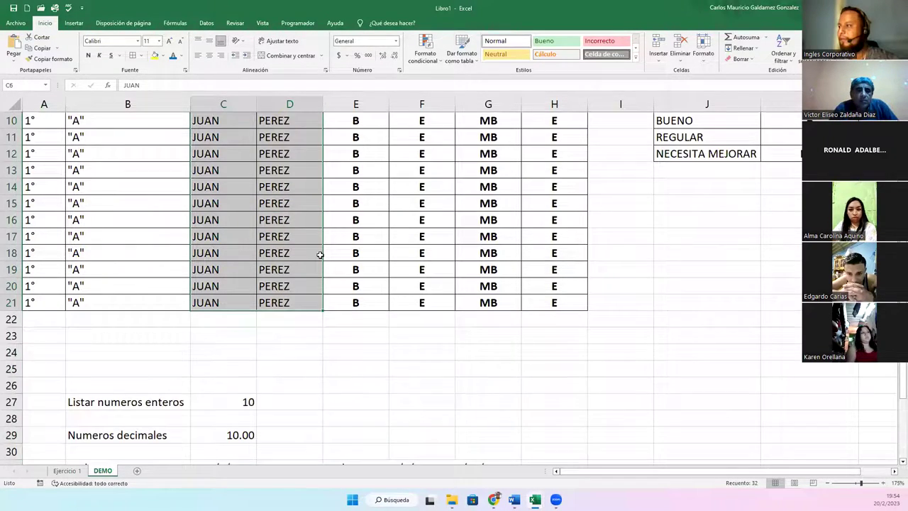
scroll(319, 255, up, 2)
click(313, 254)
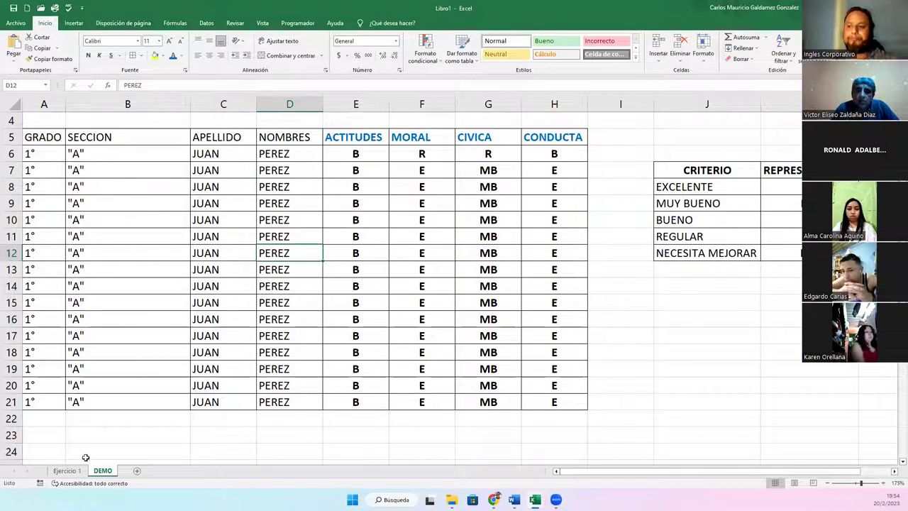
click(63, 471)
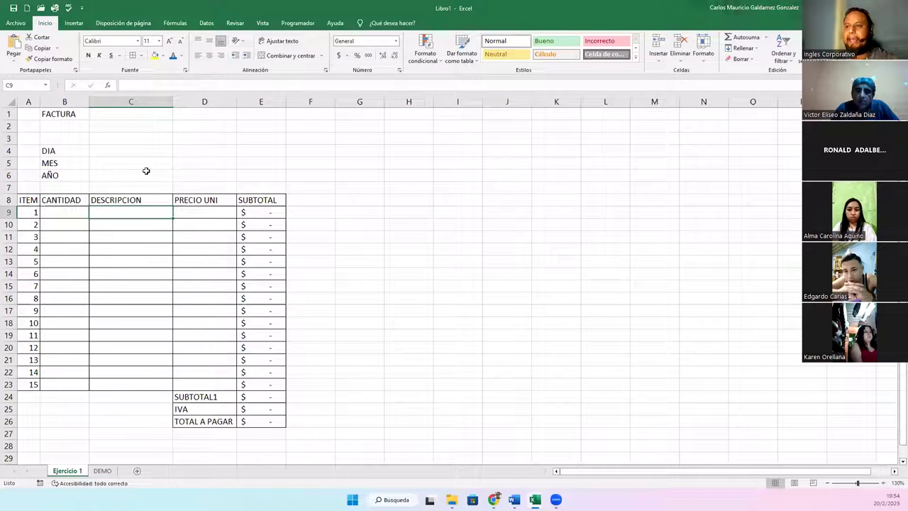
drag(101, 150, 101, 174)
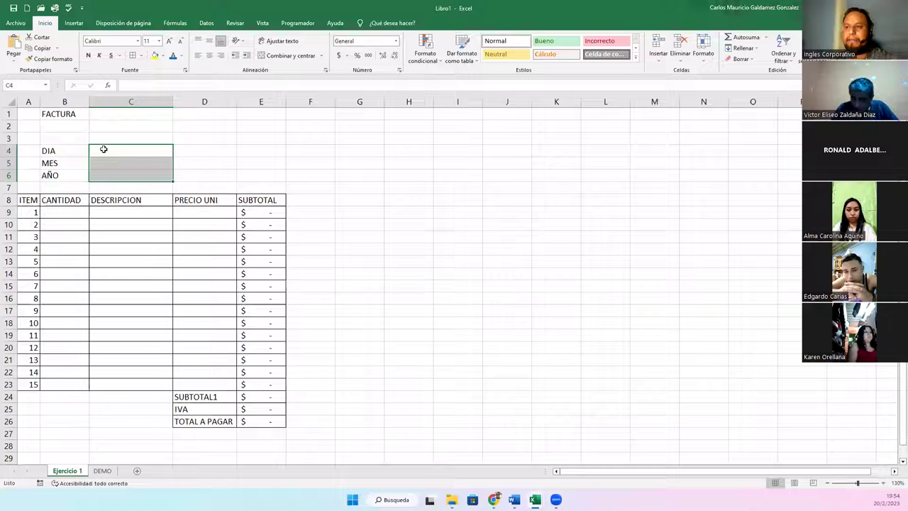
click(101, 150)
click(106, 163)
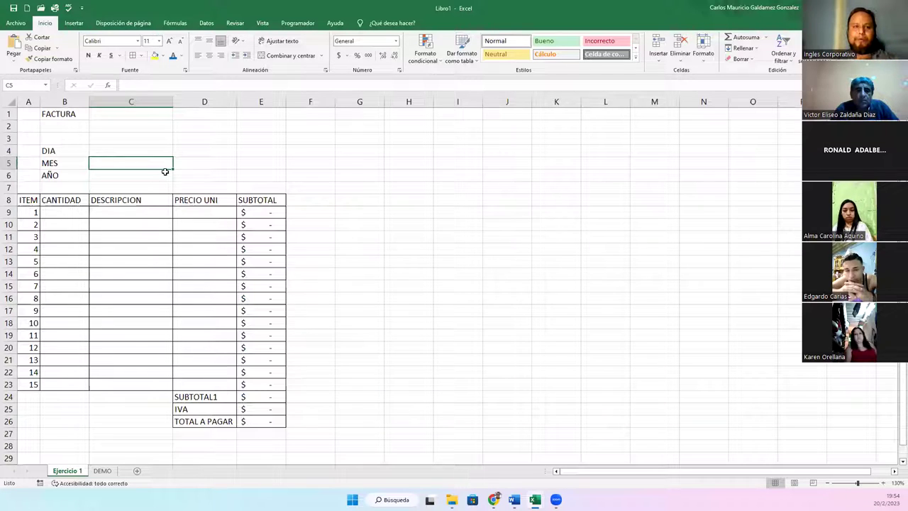
click(118, 152)
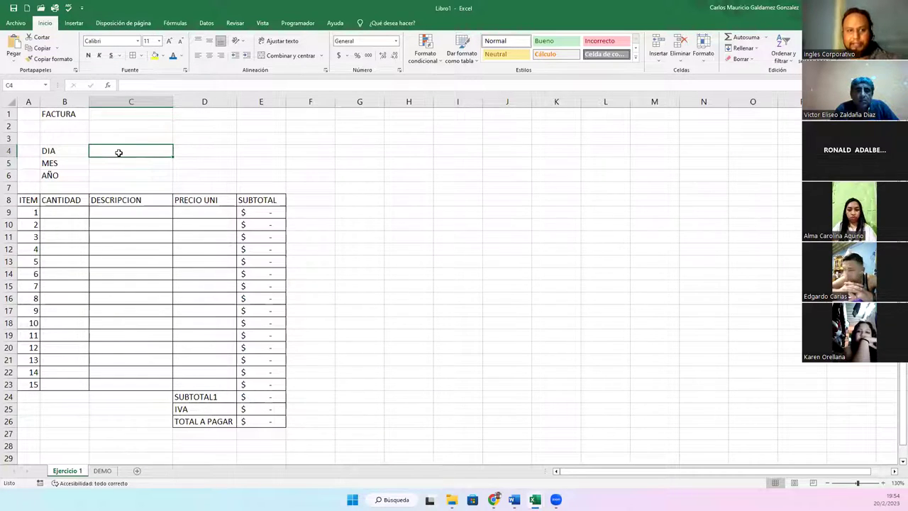
click(125, 176)
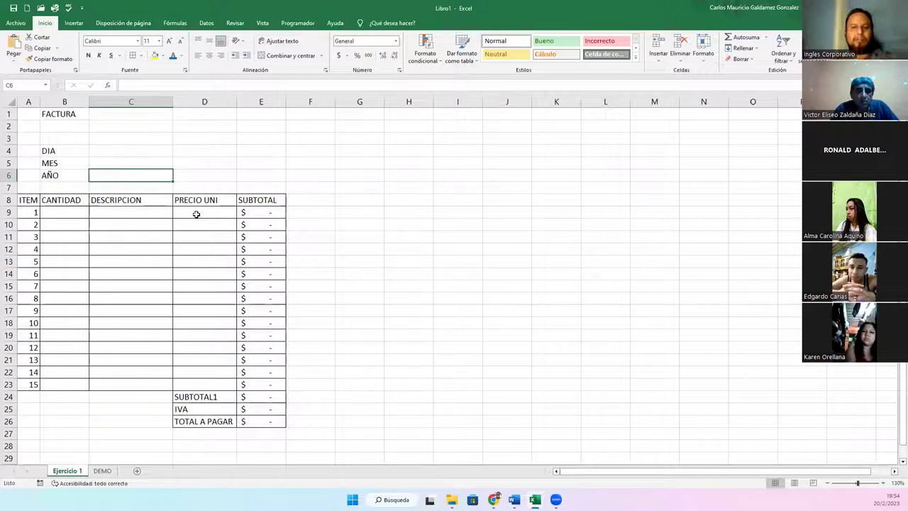
click(196, 214)
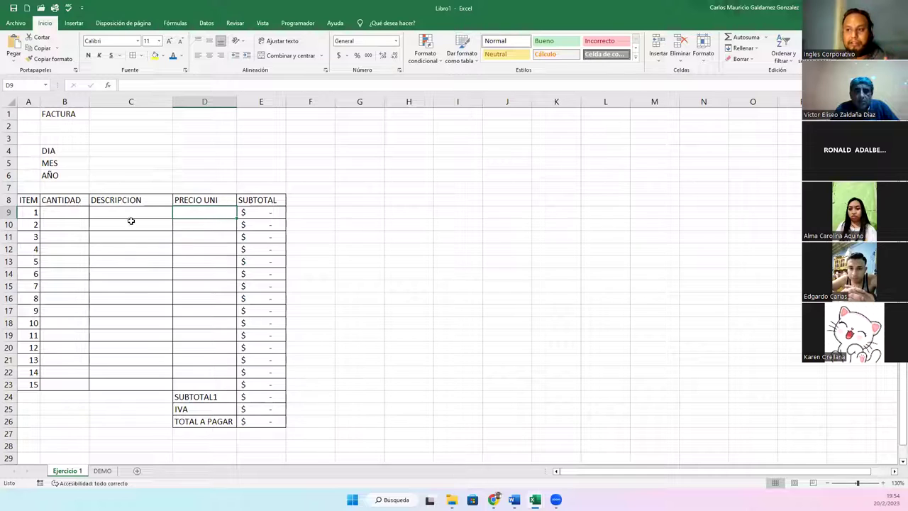
click(64, 214)
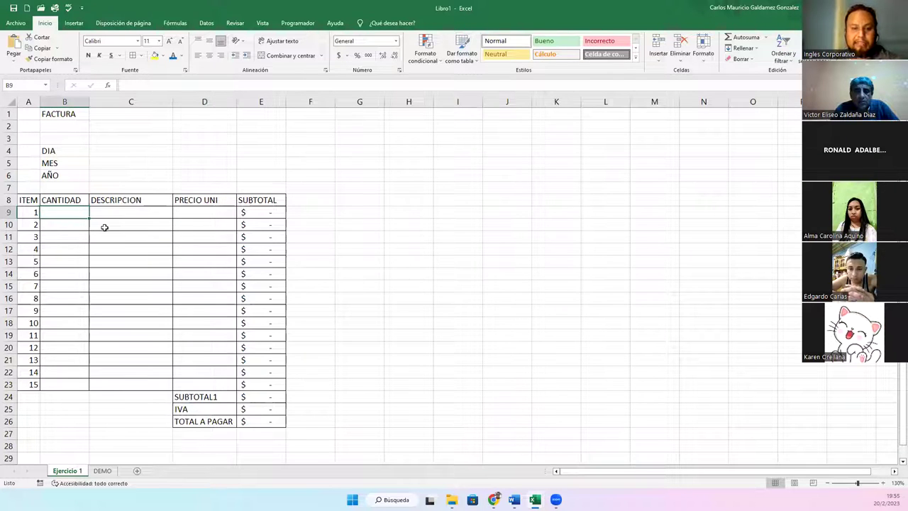
text(5)
key(Tab)
text(Focos)
key(Tab)
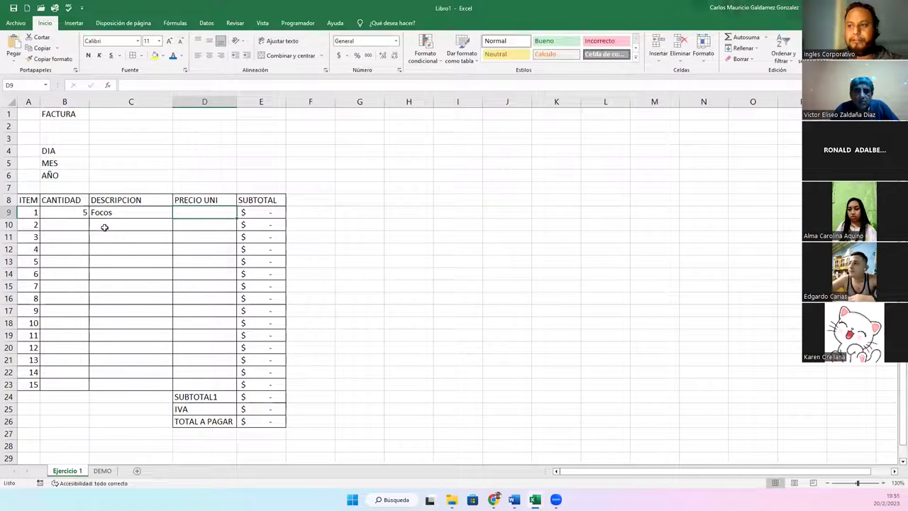
text(1.)
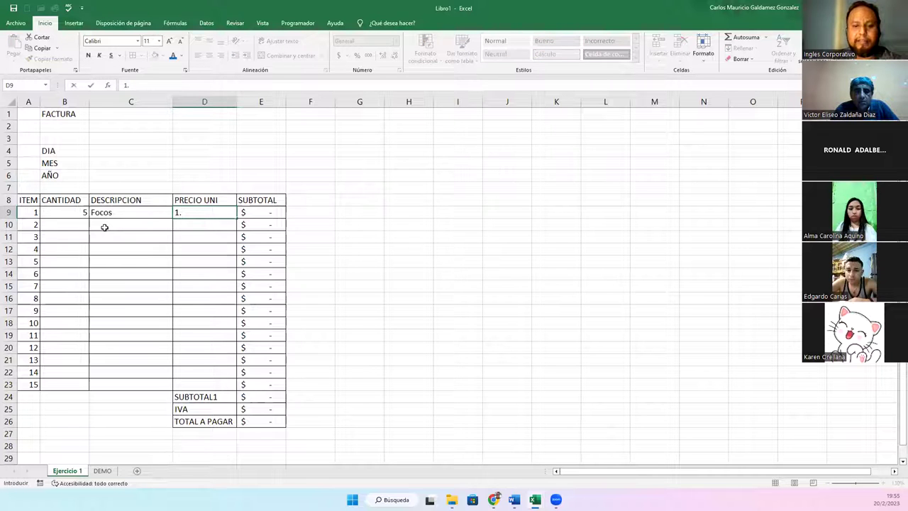
text(78)
key(Return)
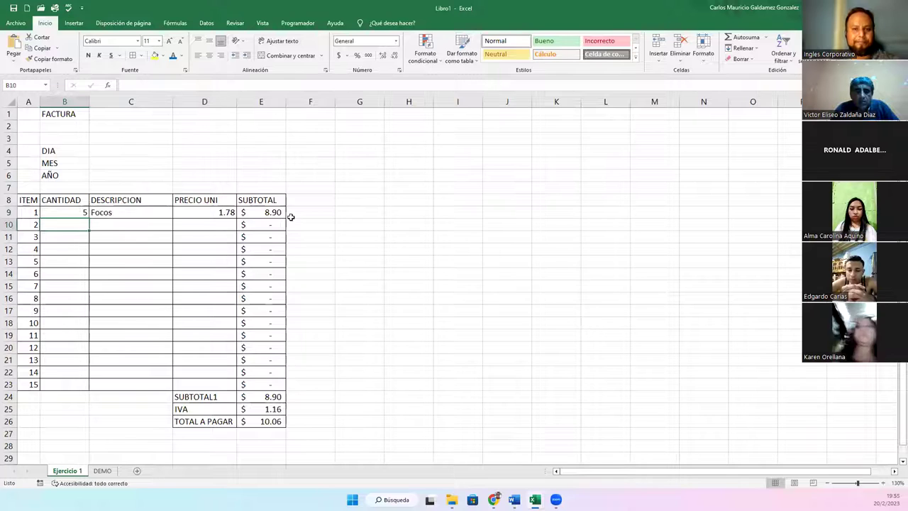
drag(75, 212, 189, 213)
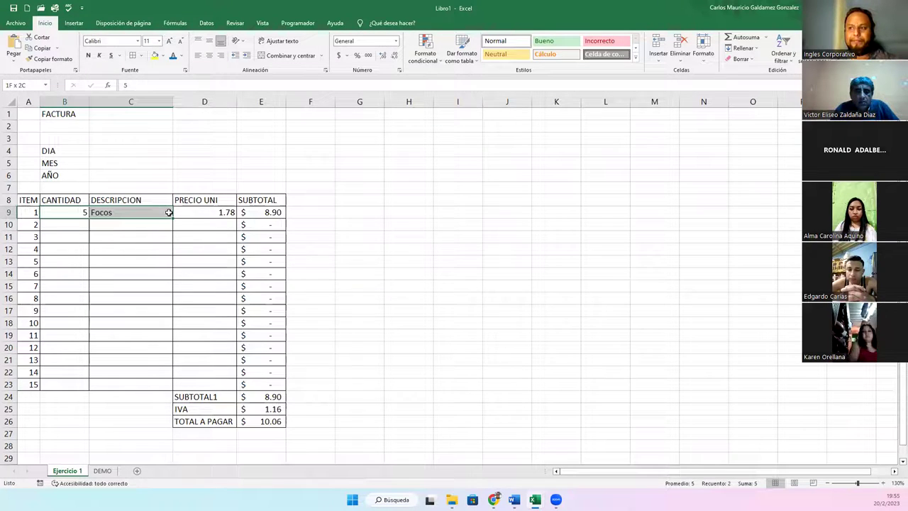
key(Delete)
click(159, 262)
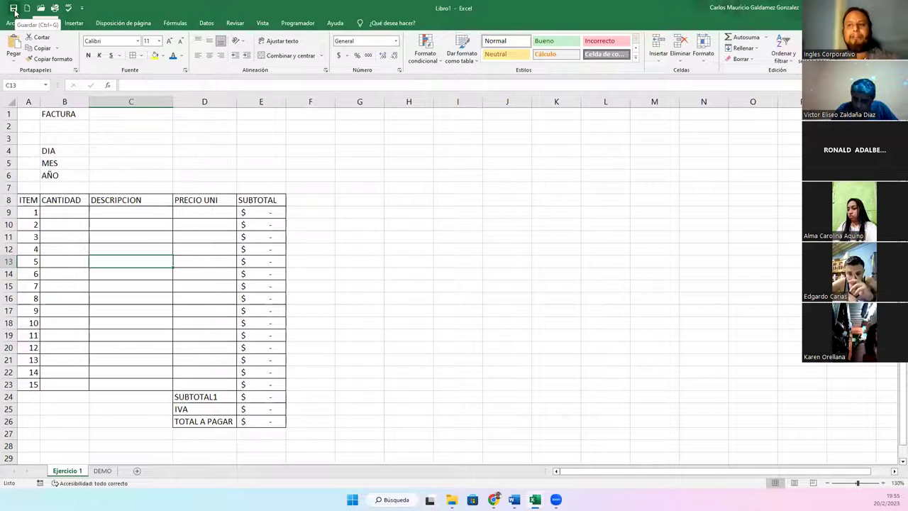
click(14, 8)
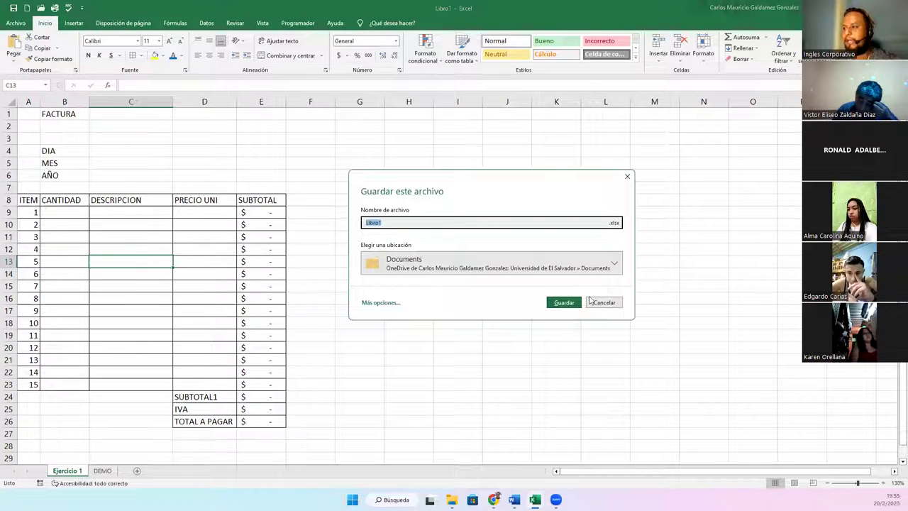
click(389, 302)
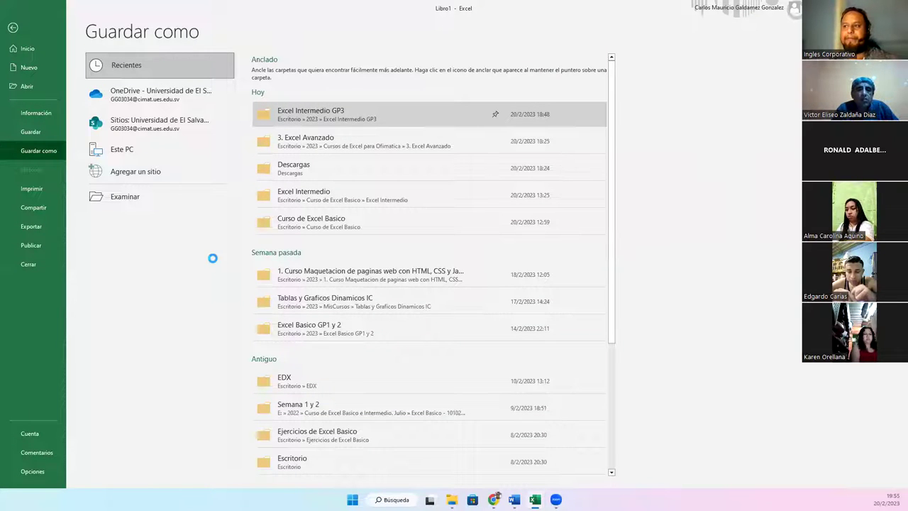
key(F12)
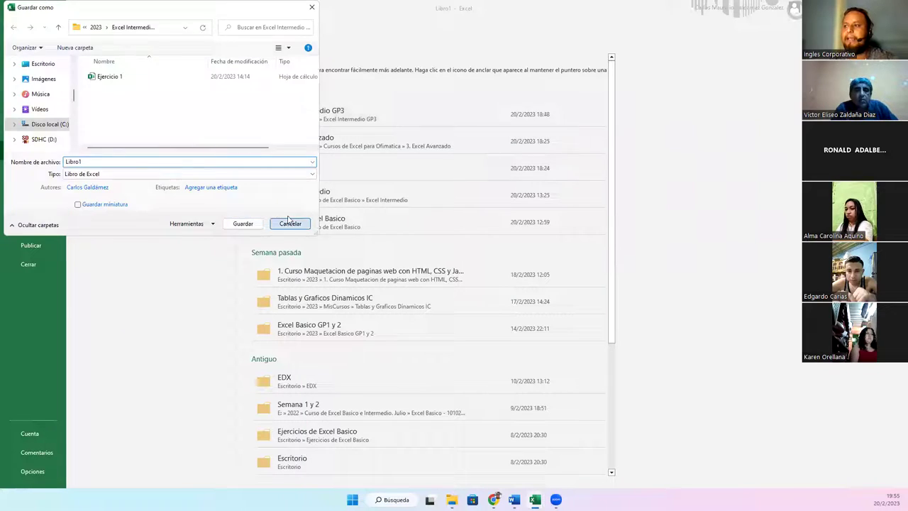
click(289, 223)
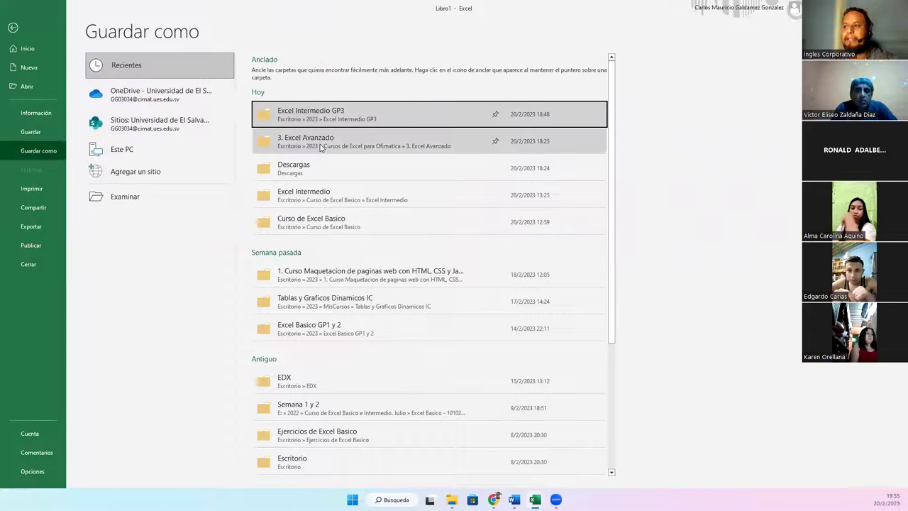
click(324, 224)
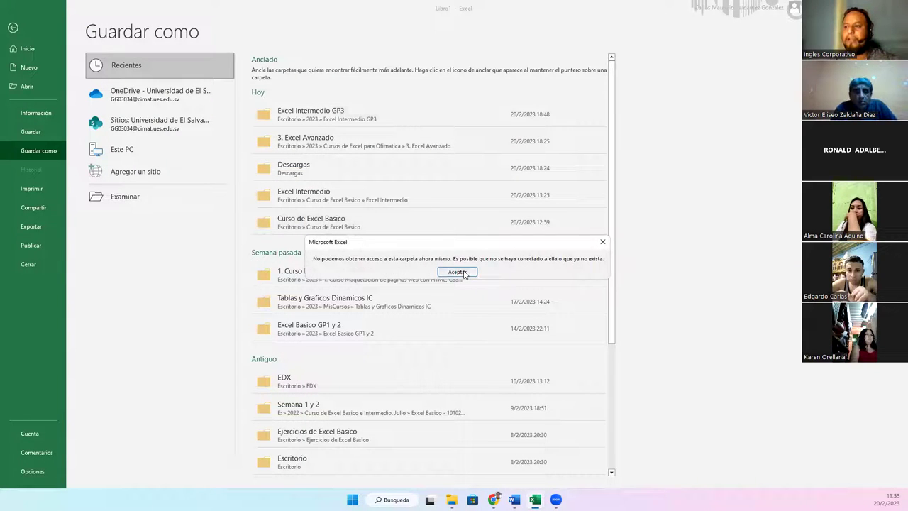
click(456, 272)
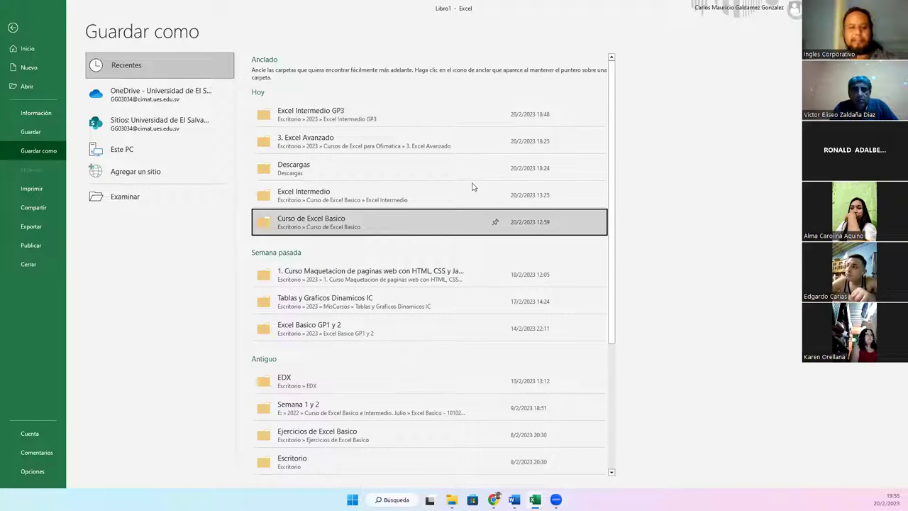
key(Escape)
click(271, 160)
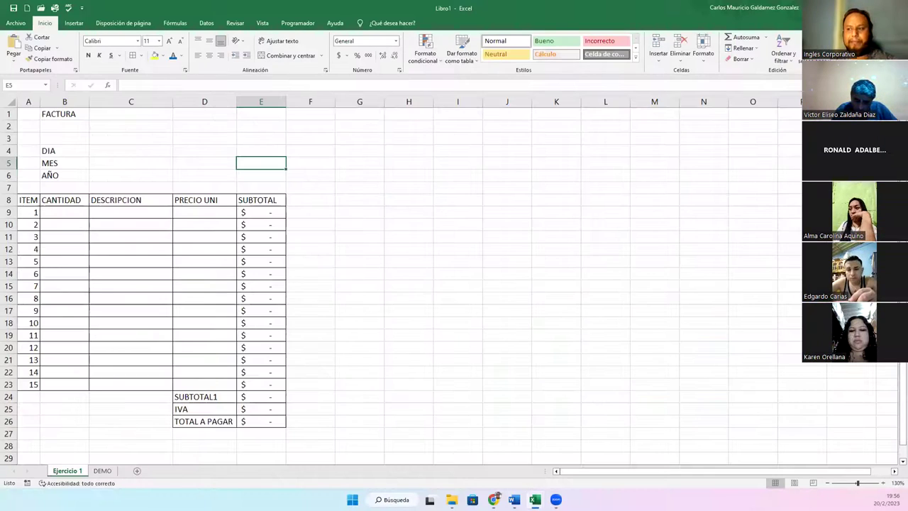
- Inspect the SUBTOTAL1, IVA and TOTAL A PAGAR formulas in E24:E26
click(259, 398)
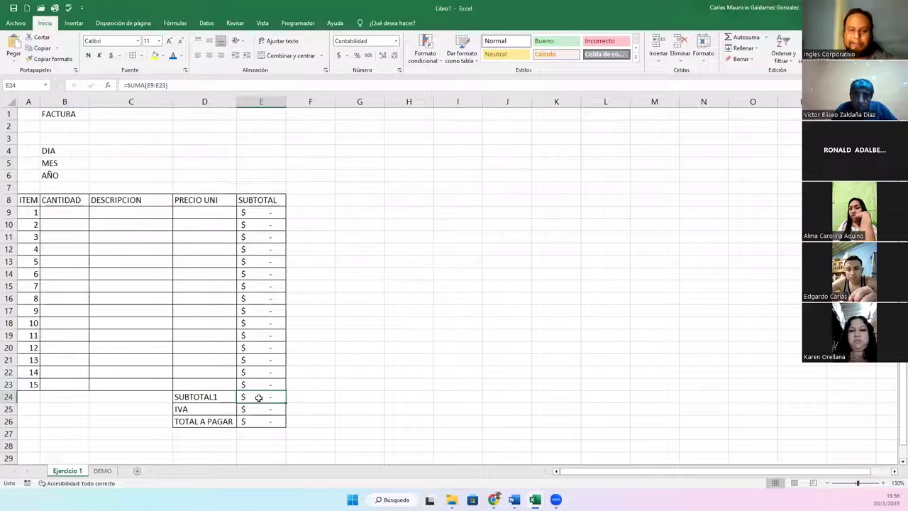
double_click(259, 398)
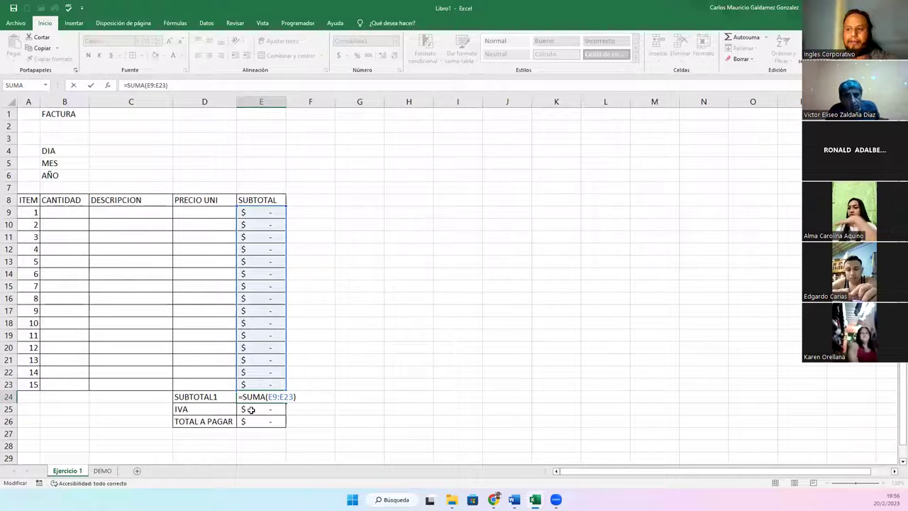
click(252, 409)
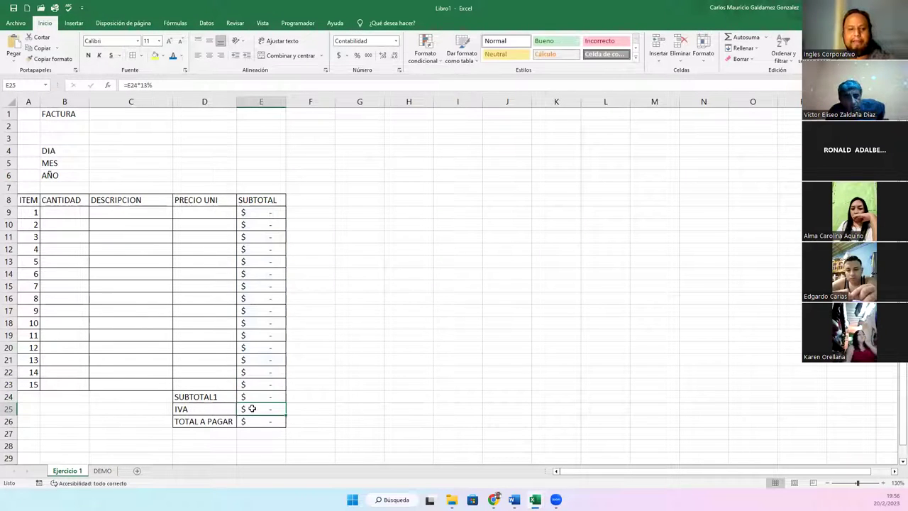
double_click(252, 409)
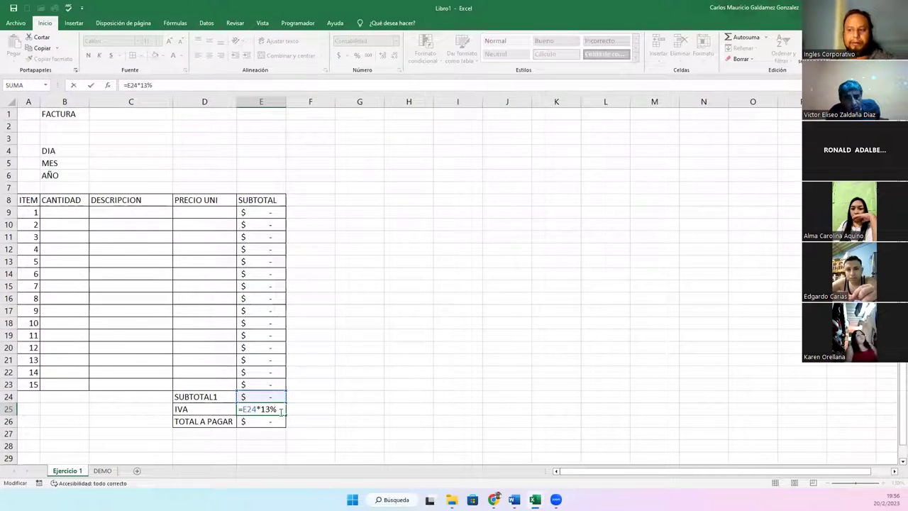
click(261, 422)
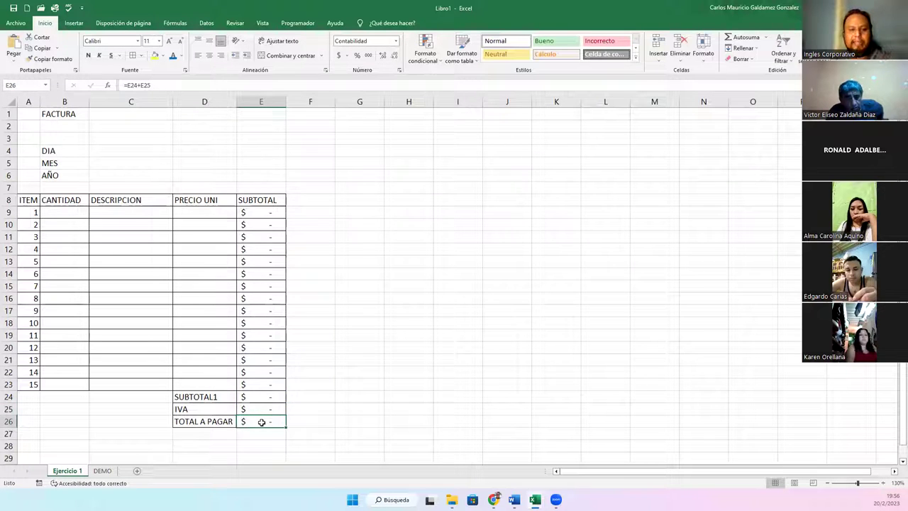
double_click(261, 422)
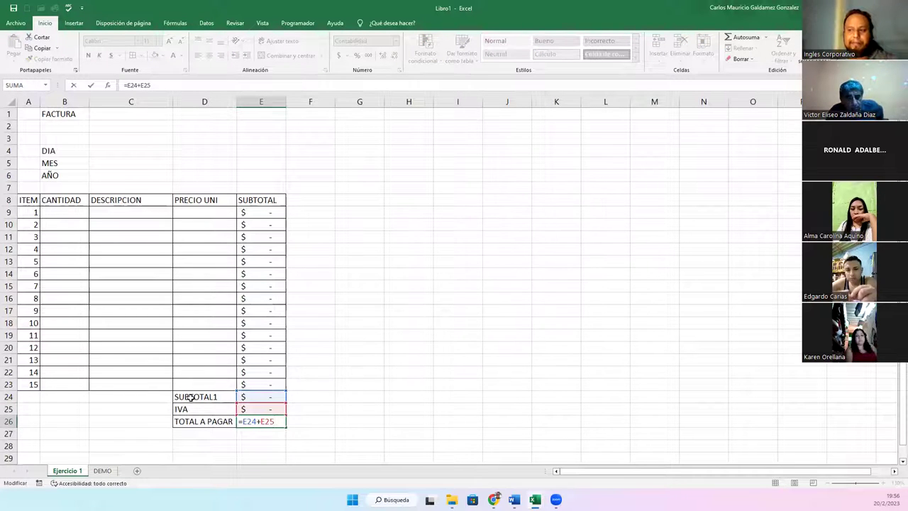
- Bold labels D24:D26 and amounts E24 and E26, and change the amounts' font colour
drag(190, 397, 204, 422)
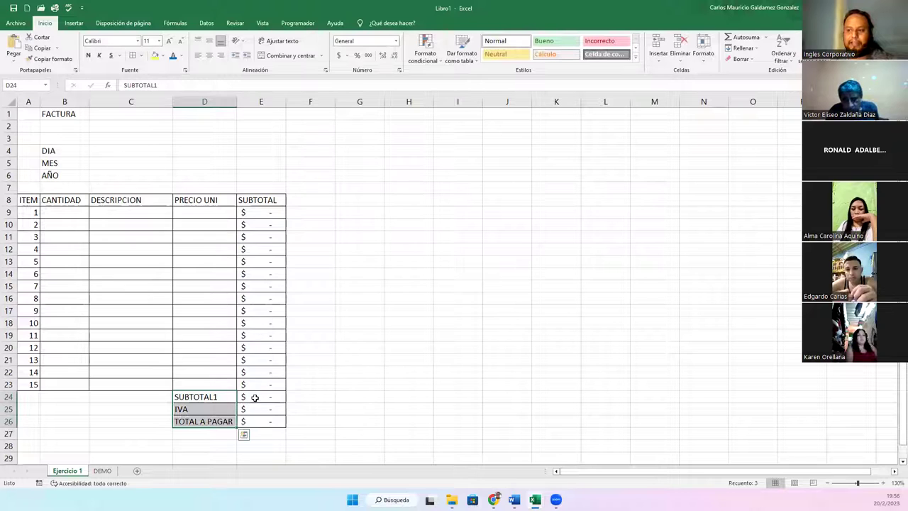
click(88, 55)
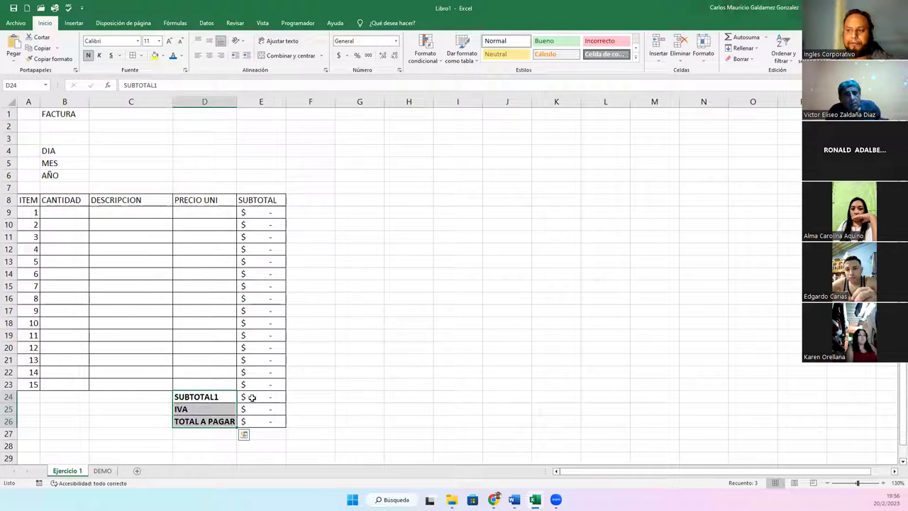
click(258, 397)
ctrl+click(255, 422)
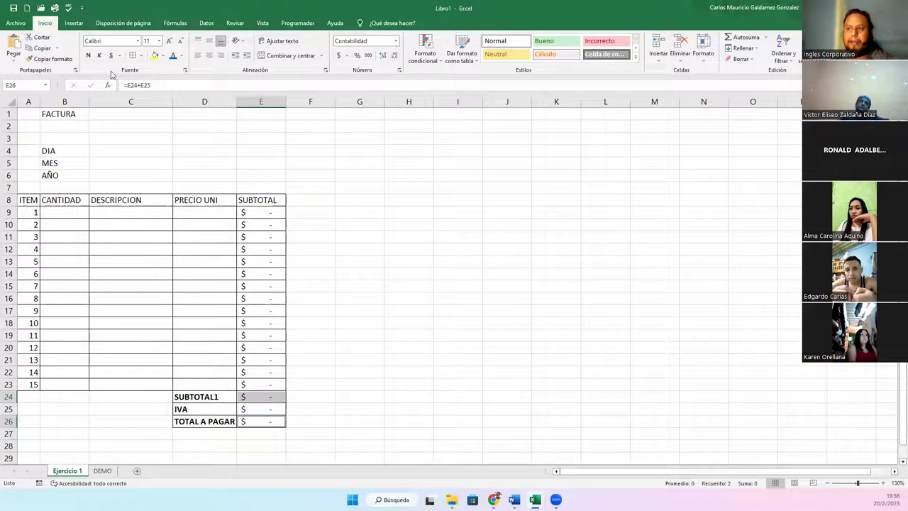
click(87, 56)
click(173, 56)
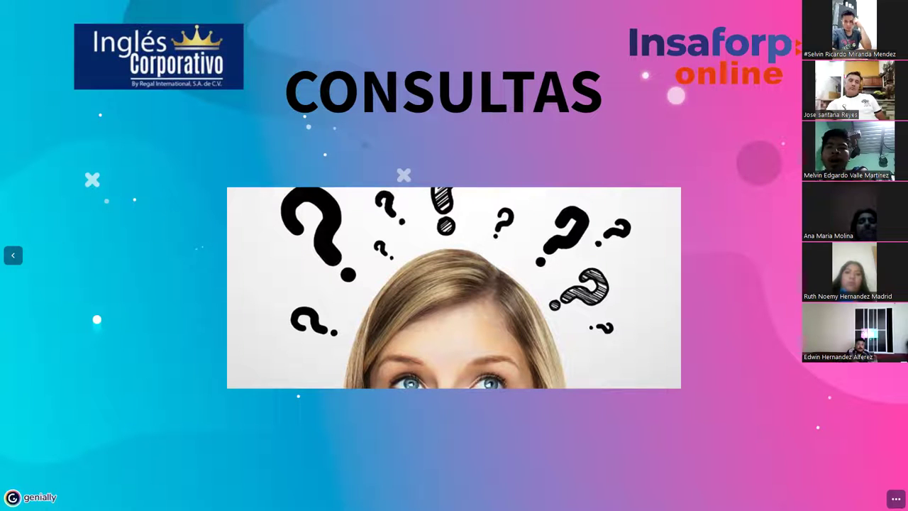
- Advance to the closing MUCHAS GRACIAS slide
key(Right)
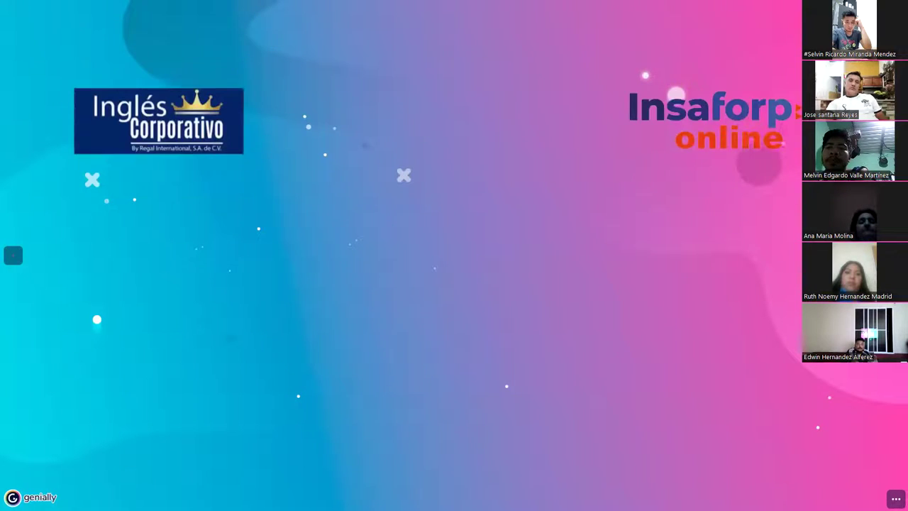